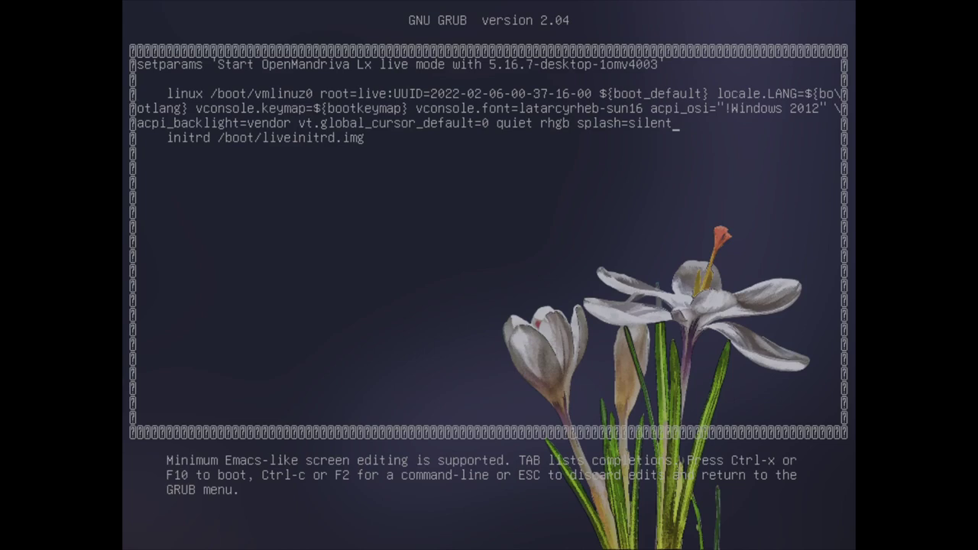
Append video=1920x1080 to the live-mode kernel line and boot with it
text(video)
text(=1920x1080)
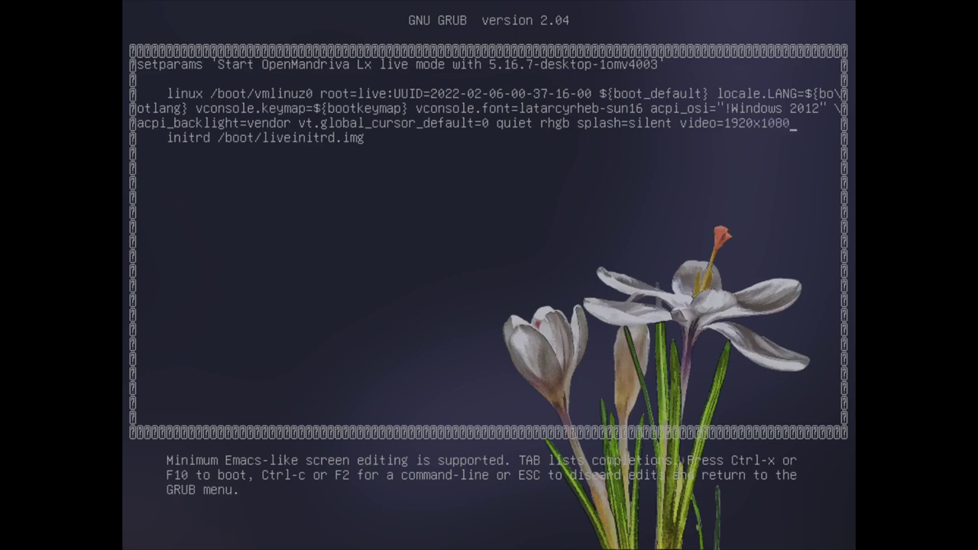
text(/)
key(BackSpace)
key(Return)
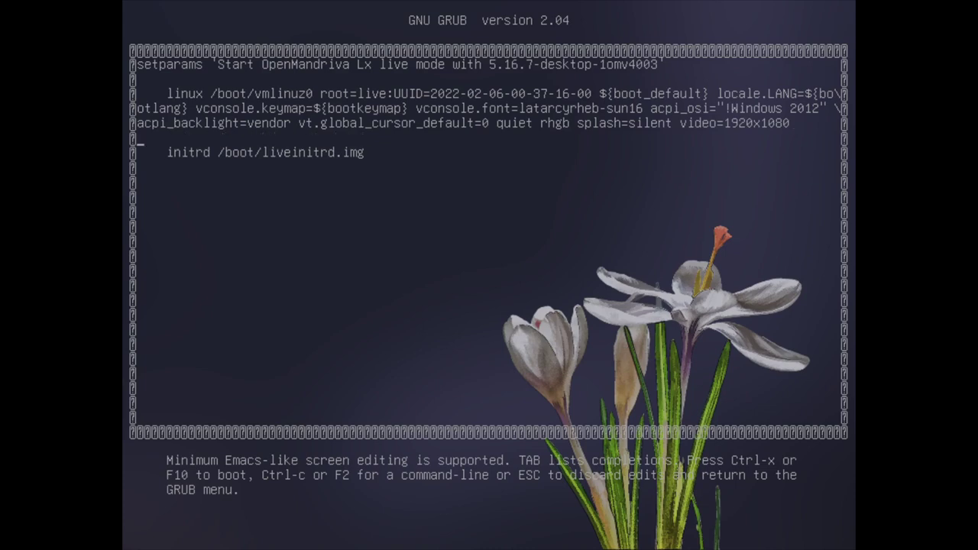
key(BackSpace)
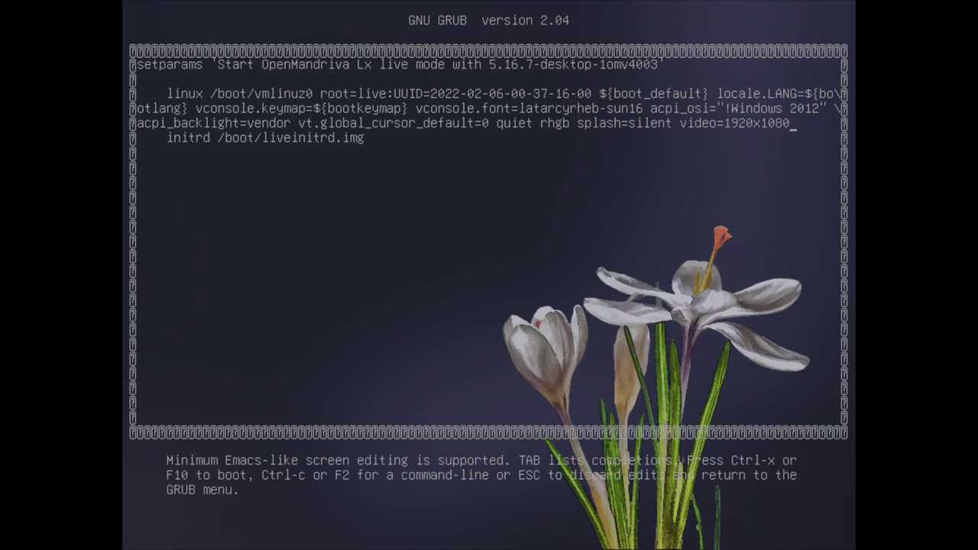
key(ctrl+x)
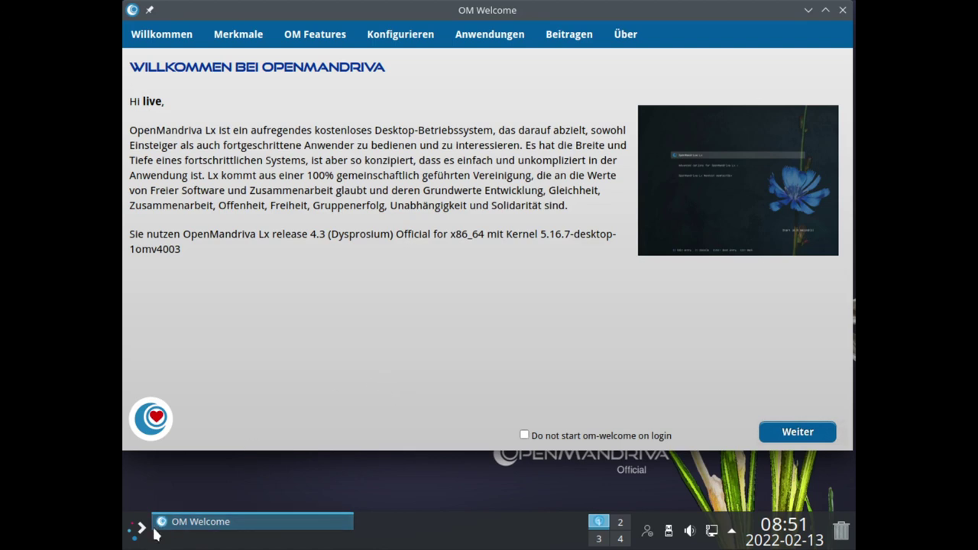
Set Anzeige und Monitor to 1920x1080 (16:9), apply and keep it, then close System Settings
click(138, 527)
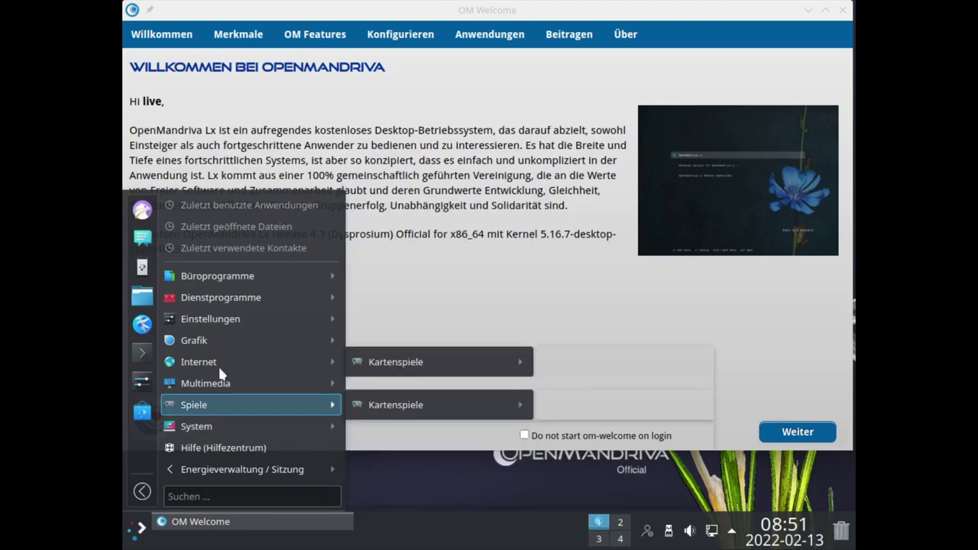
mouse_move(234, 290)
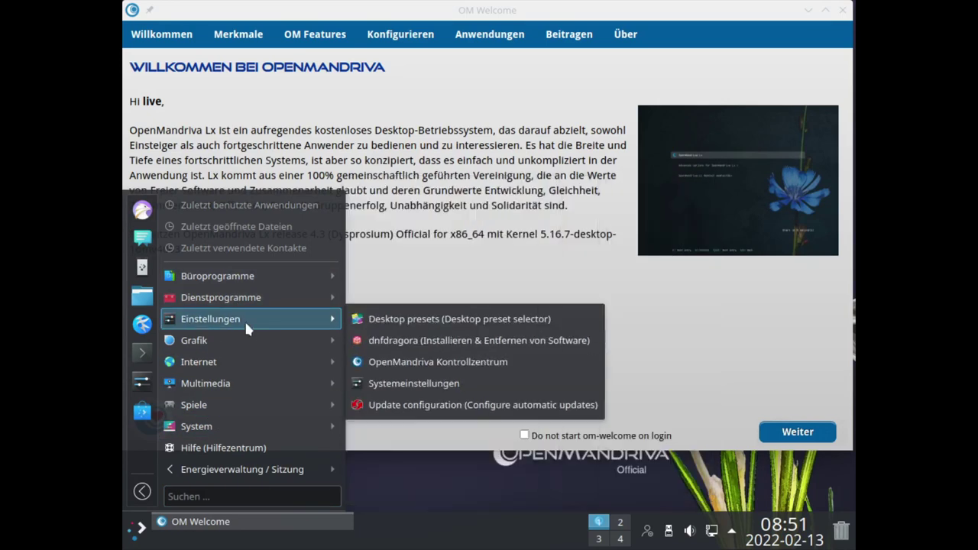
click(145, 383)
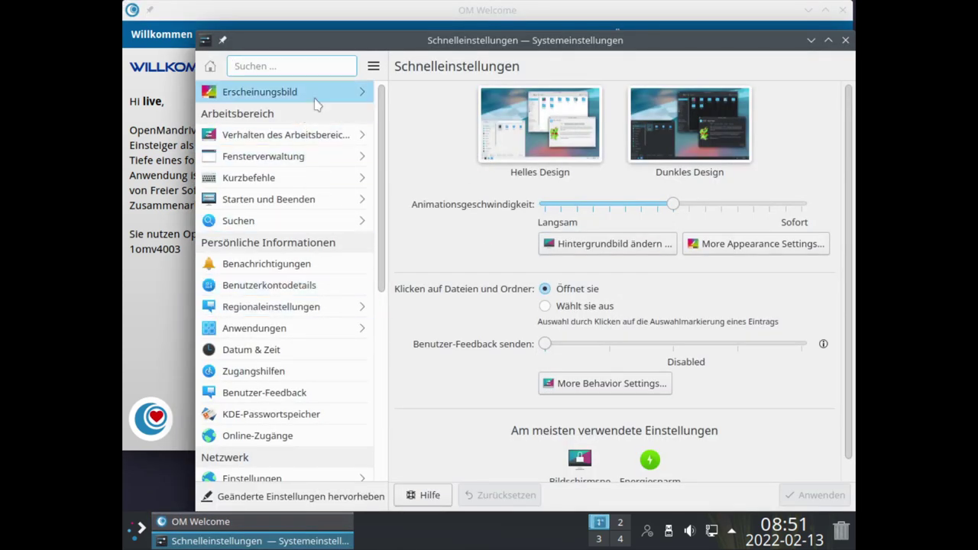
scroll(294, 206, down, 2)
scroll(292, 211, down, 3)
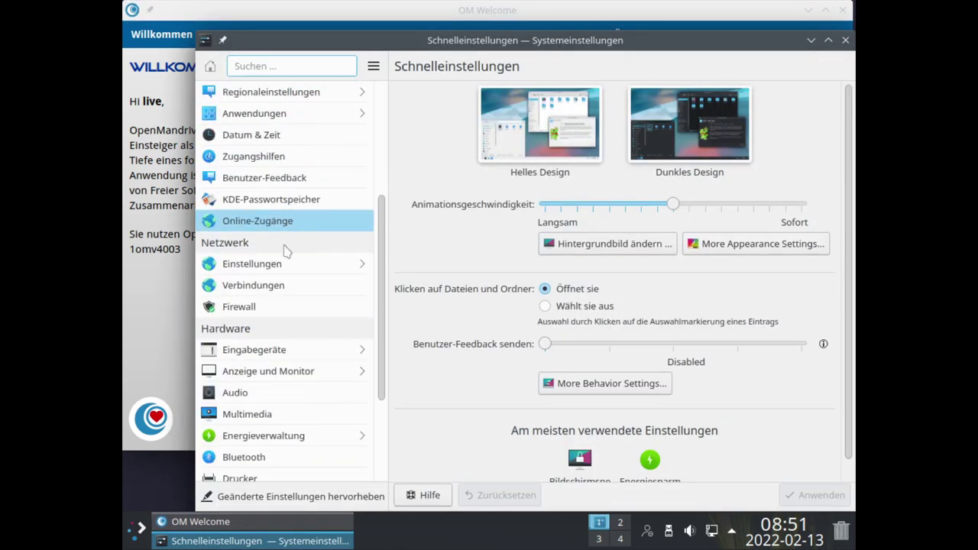
click(273, 333)
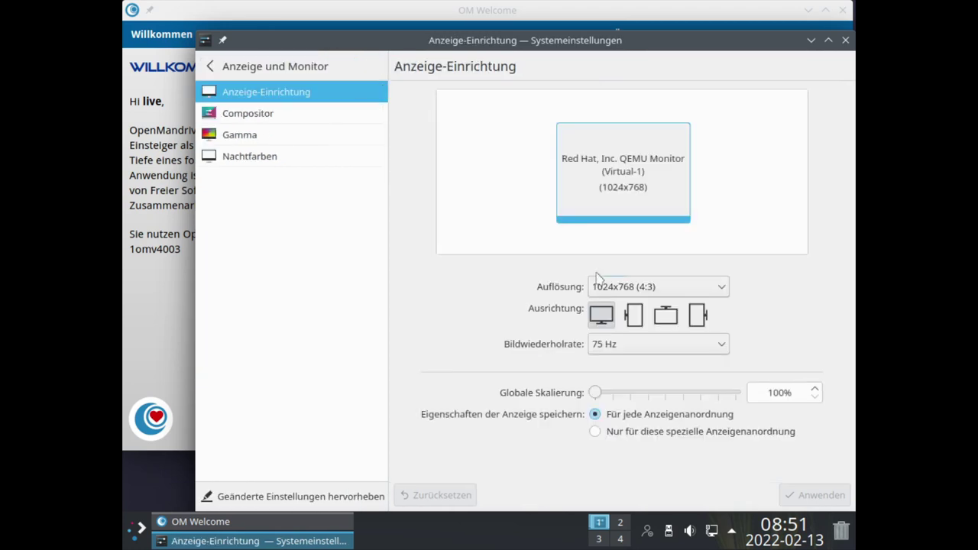
click(633, 290)
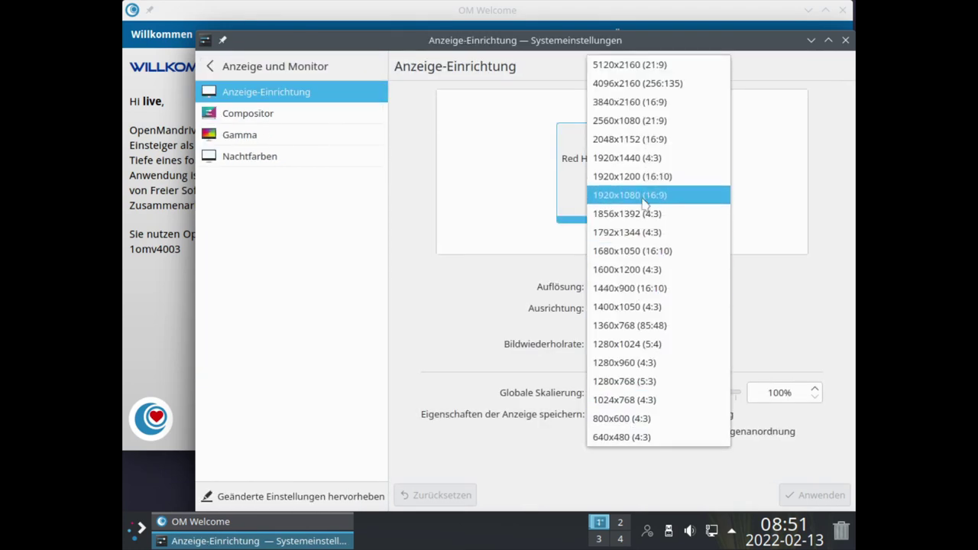
click(646, 197)
click(813, 498)
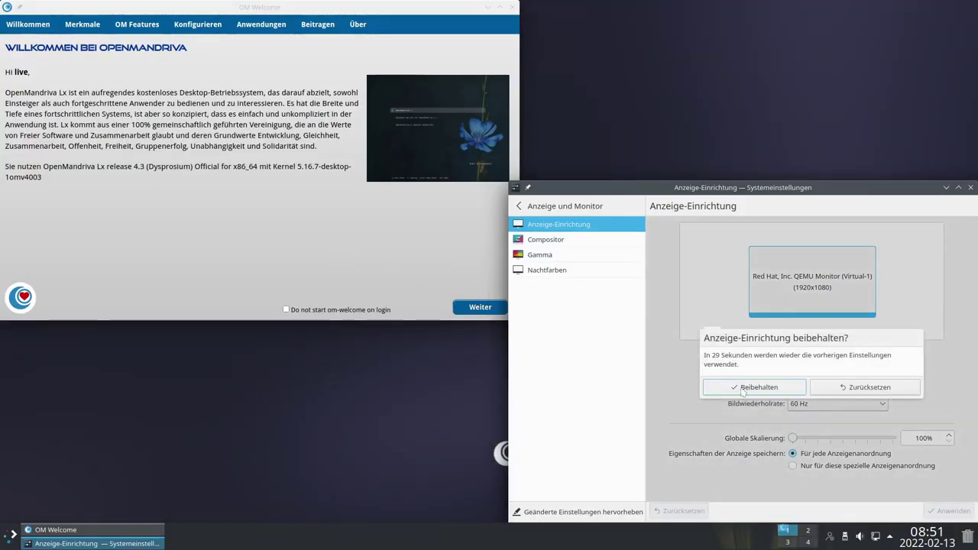
click(743, 387)
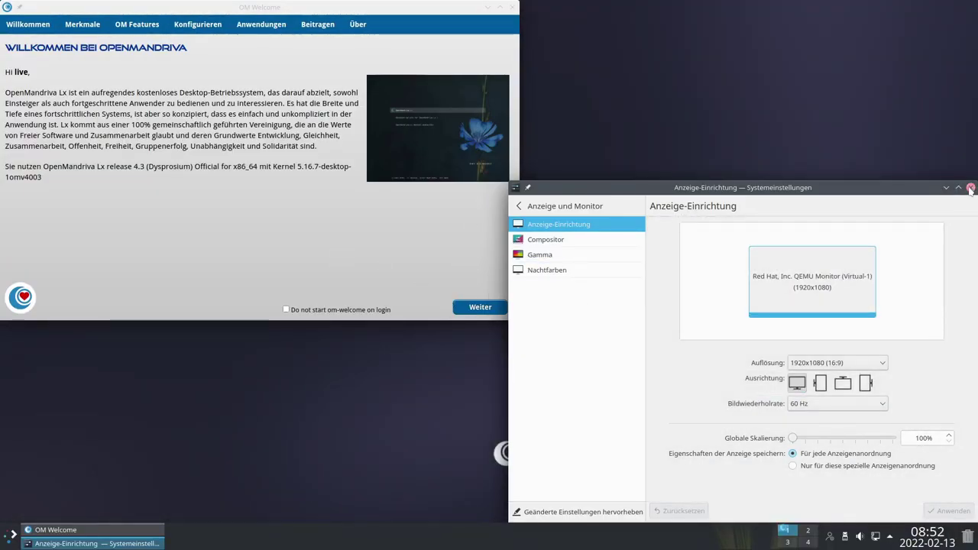
click(970, 187)
Close the OM Welcome window and launch the System installieren installer
drag(299, 9, 559, 114)
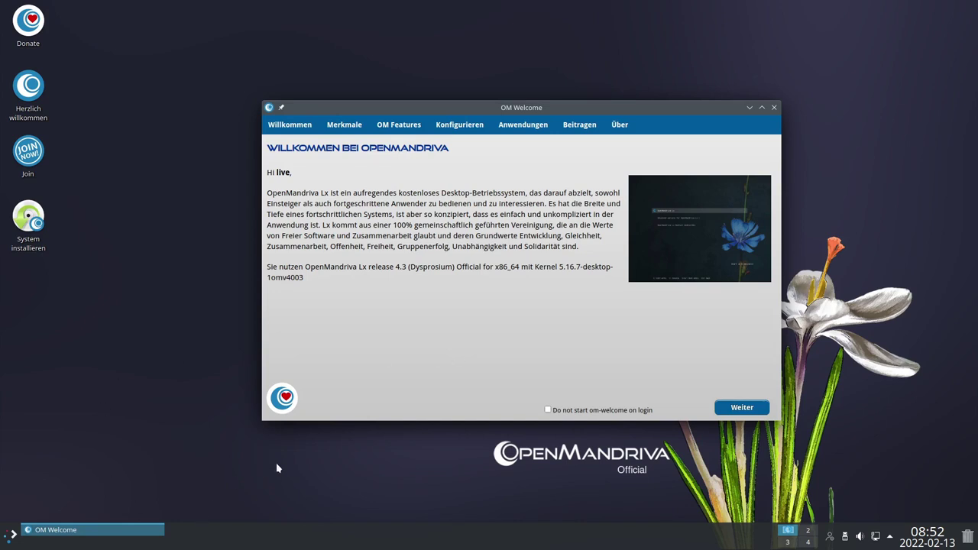
mouse_move(443, 110)
mouse_down()
mouse_move(428, 103)
mouse_move(436, 100)
mouse_up()
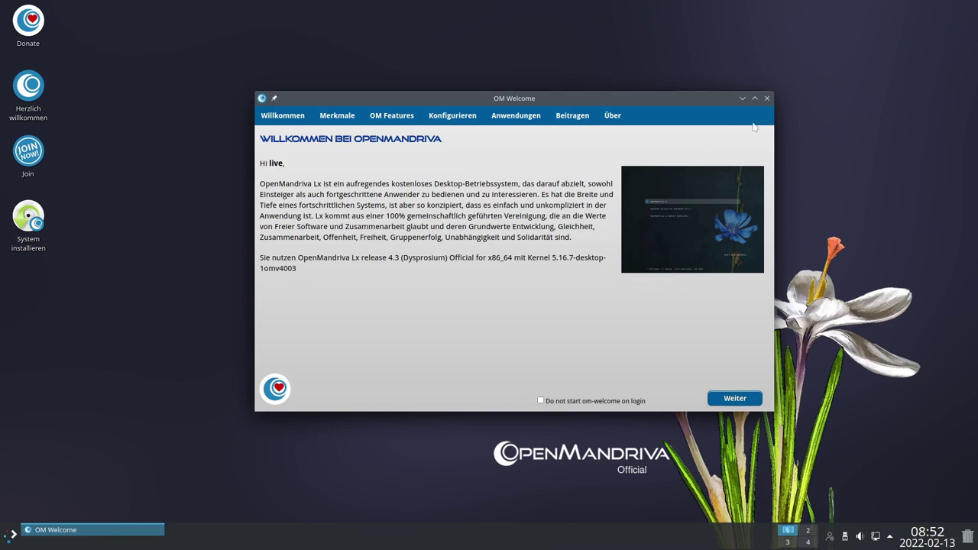
click(767, 100)
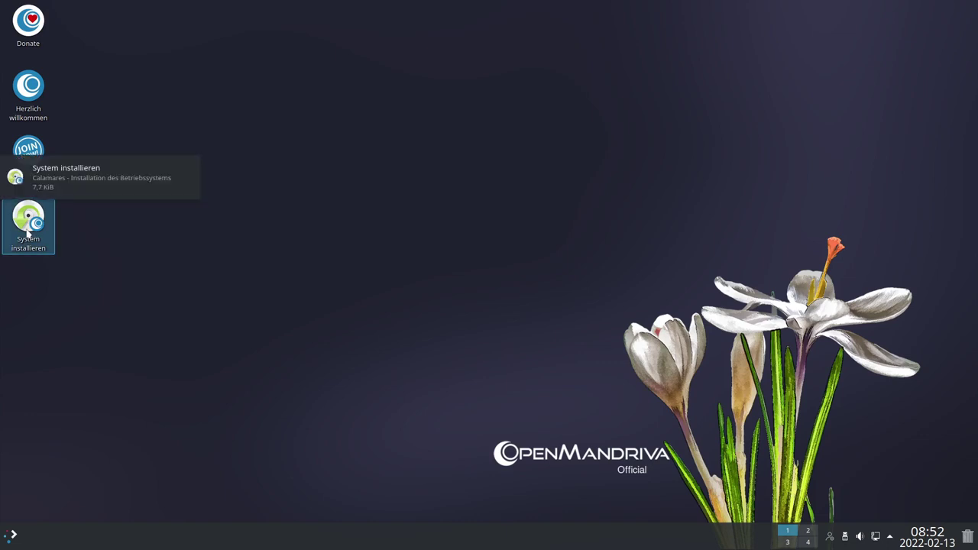
click(27, 231)
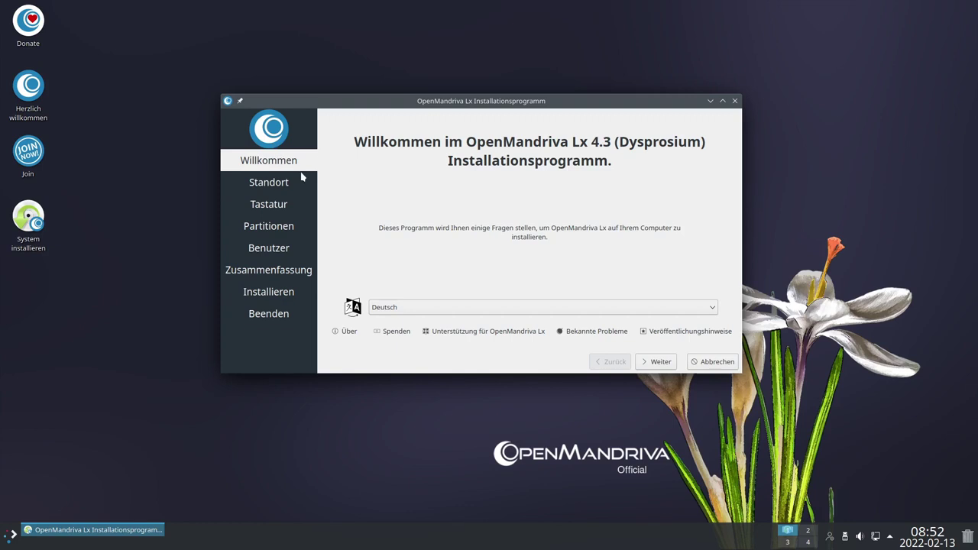
Set the Calamares timezone to Europe/Berlin on the Standort page
drag(354, 103, 347, 107)
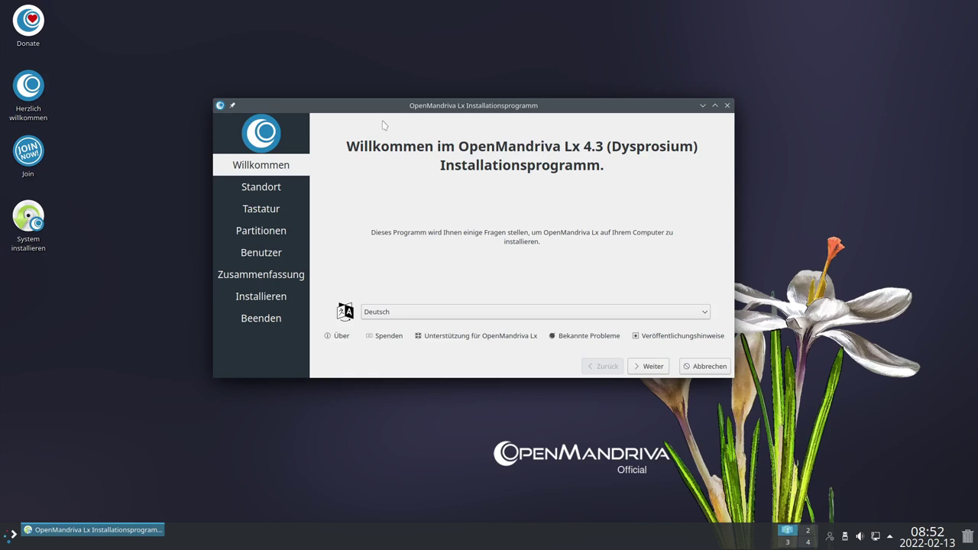
drag(384, 124, 399, 120)
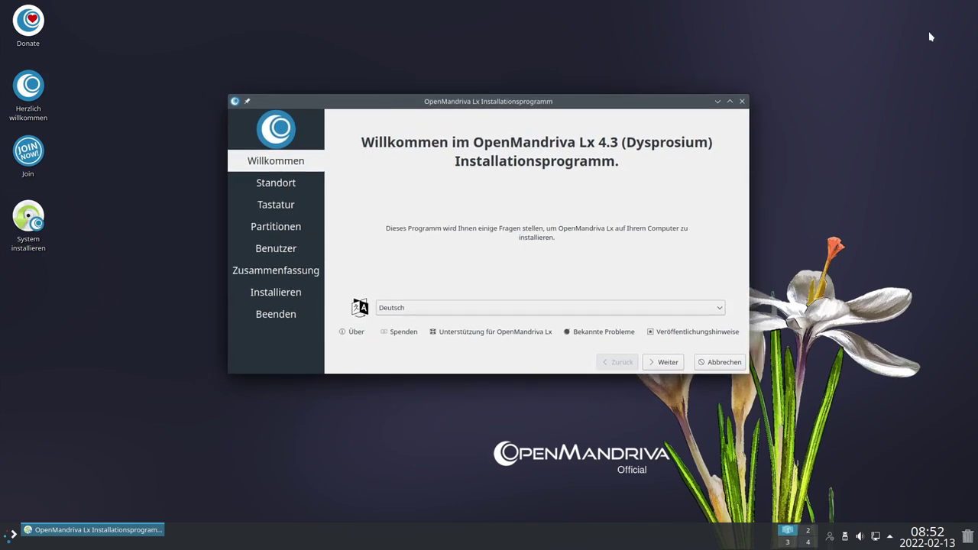
drag(462, 105, 473, 122)
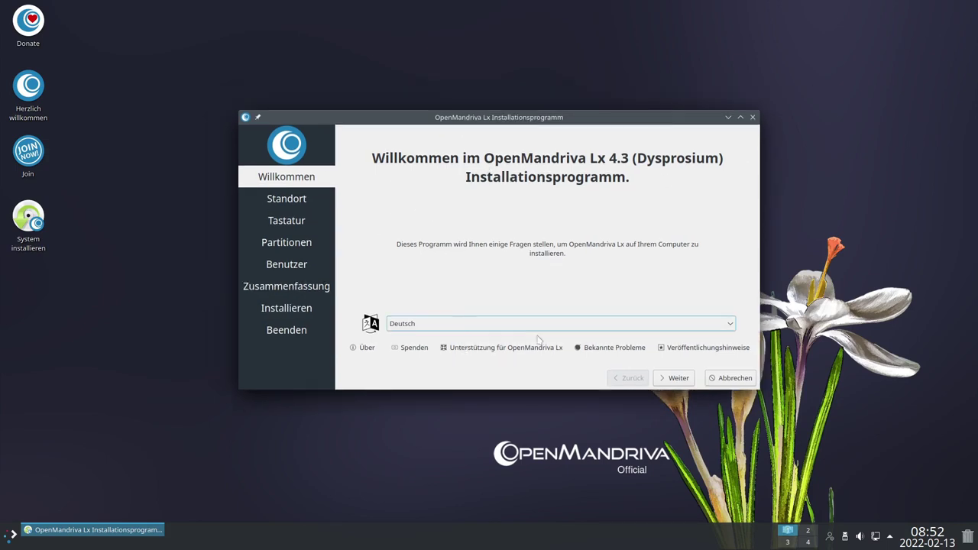
click(676, 379)
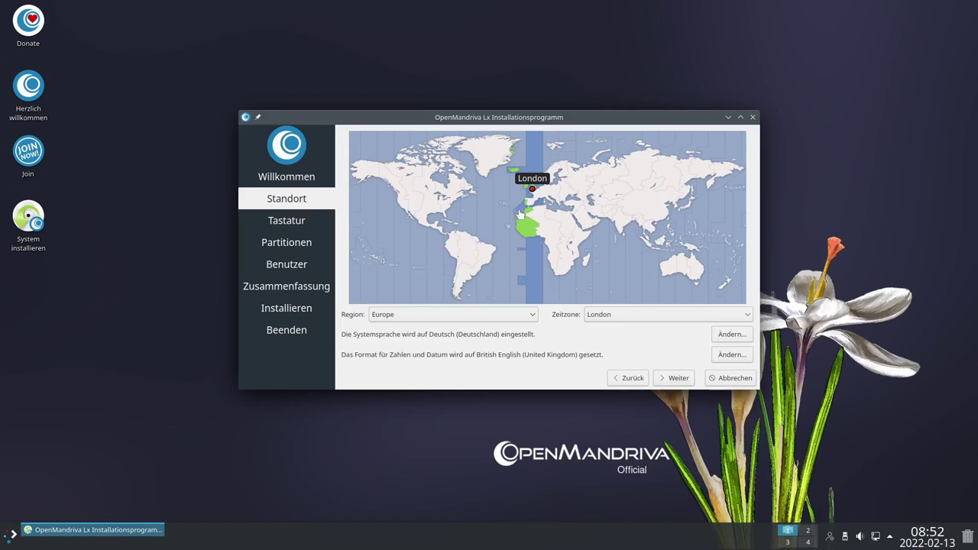
click(633, 316)
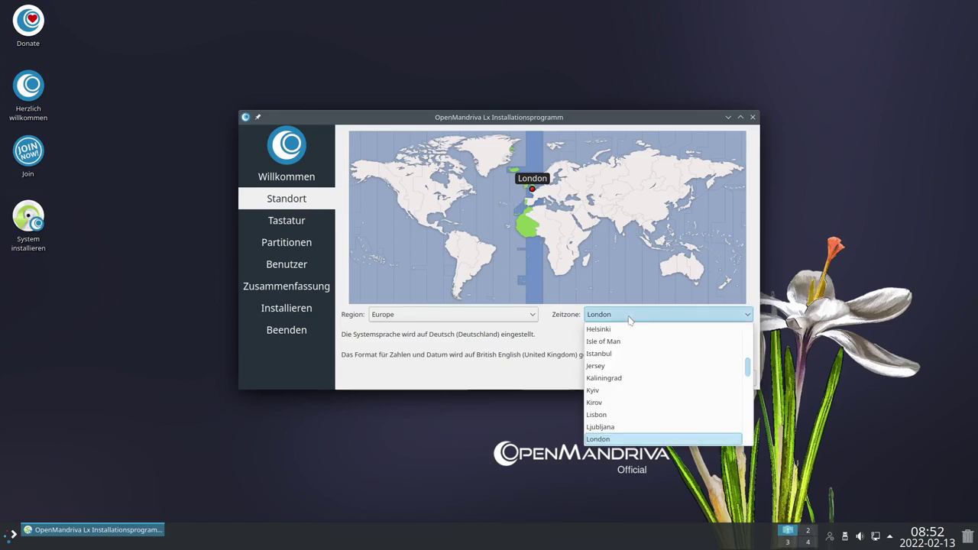
scroll(624, 380, up, 5)
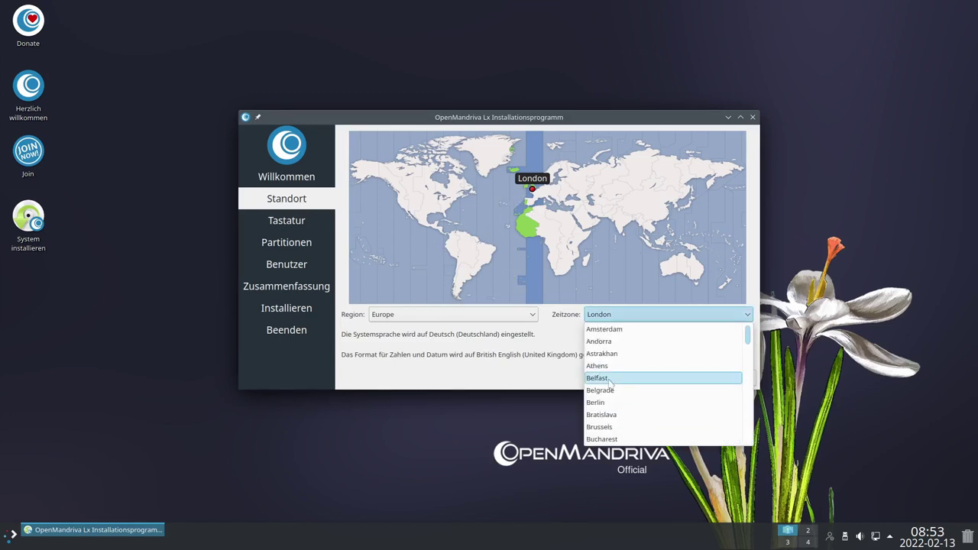
click(612, 402)
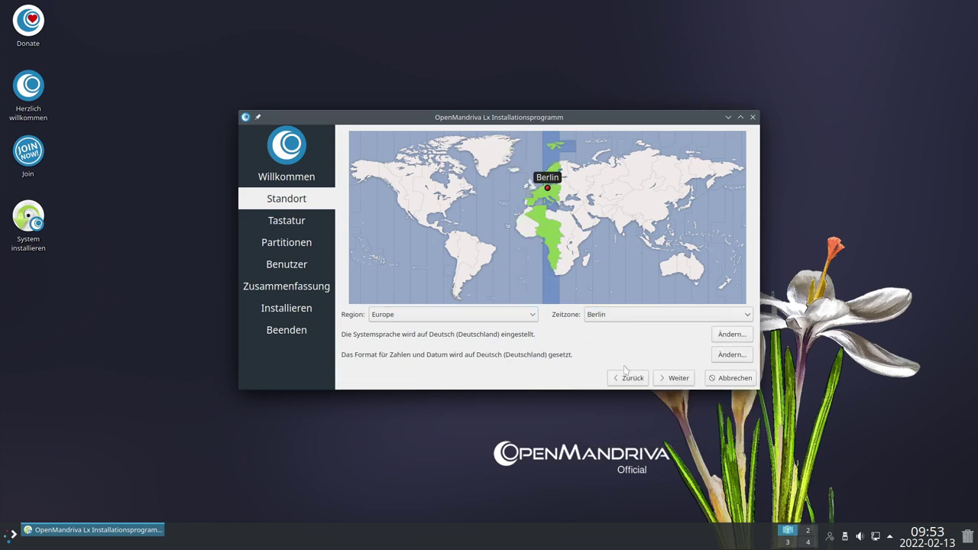
Choose the German (no dead keys) keyboard layout, reaching the Partitionen page
click(678, 379)
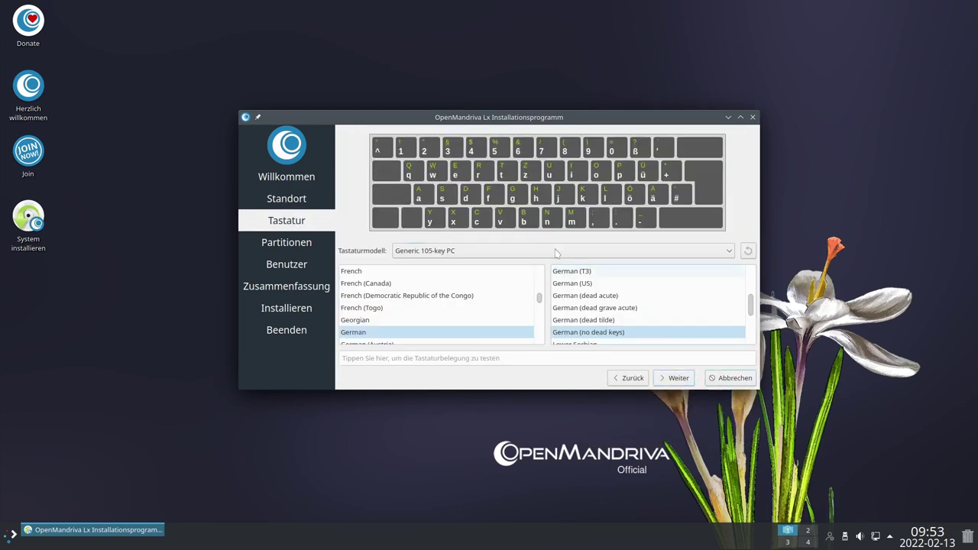
click(584, 333)
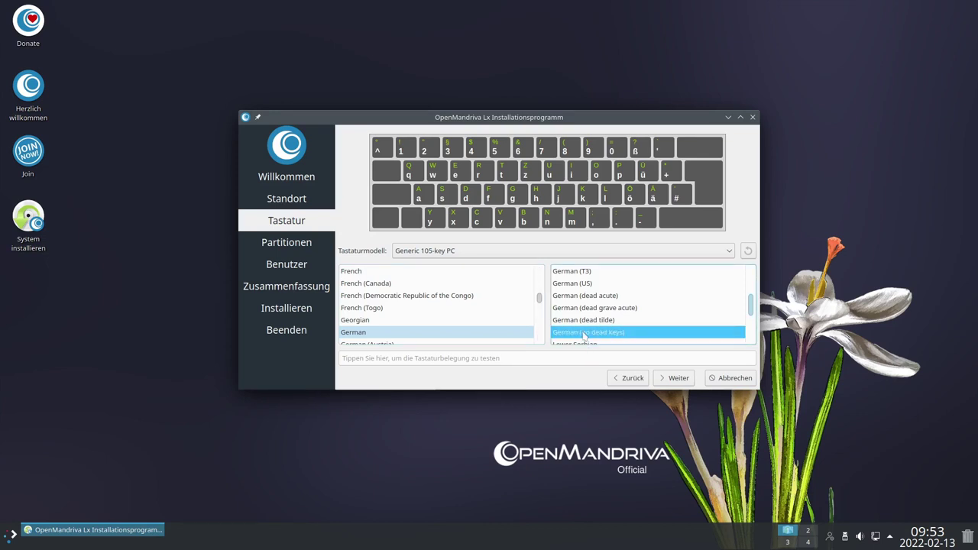
click(678, 378)
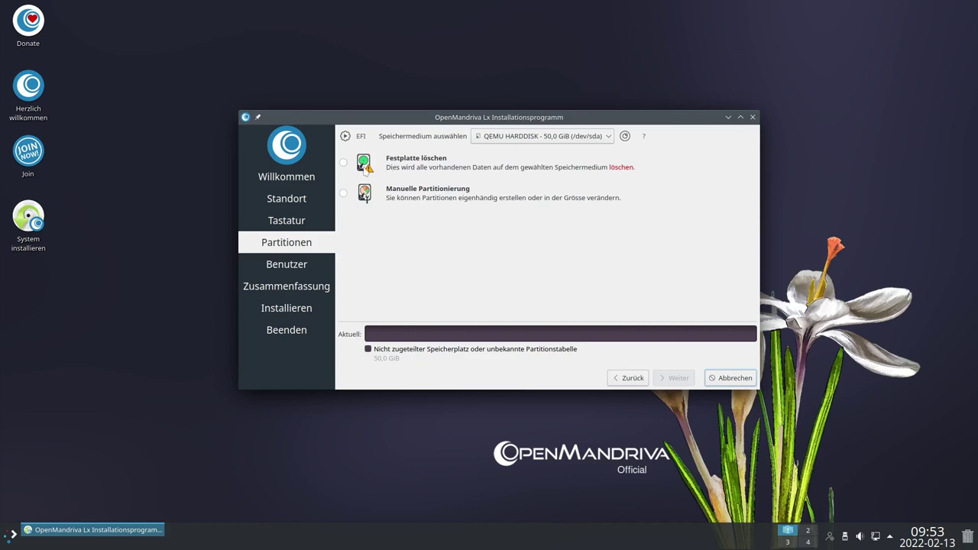
Erase the whole disk with Auslagerungsdatei verwenden (swap file) and proceed to Benutzer
click(344, 164)
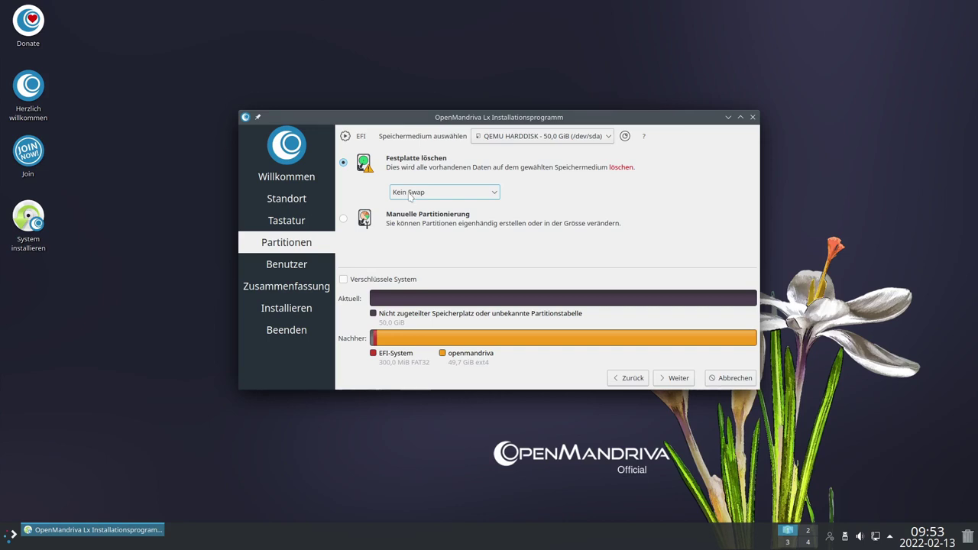
click(444, 195)
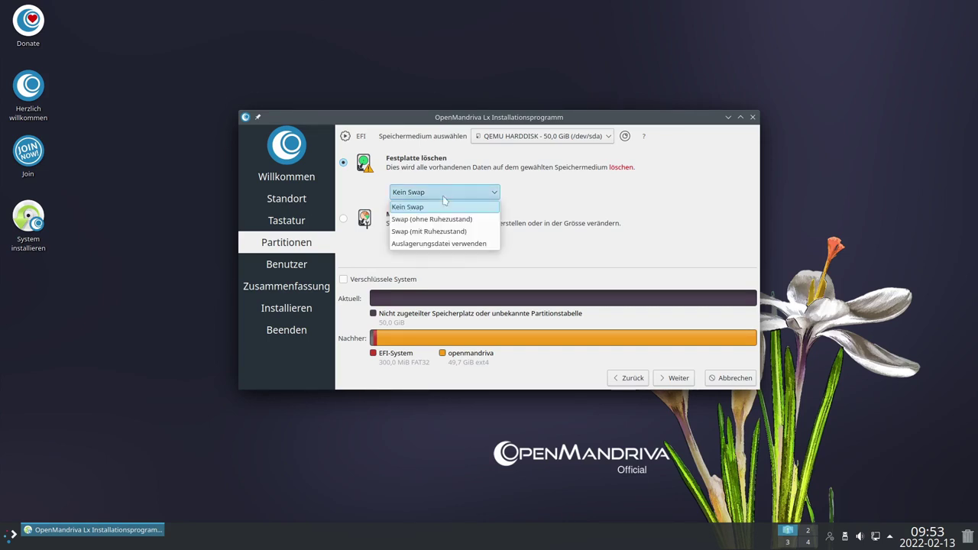
click(448, 244)
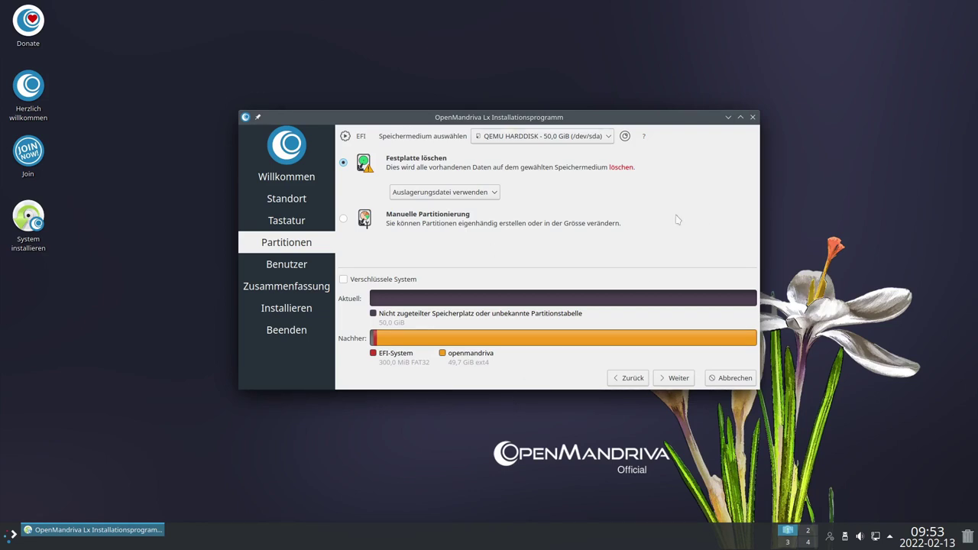
click(676, 379)
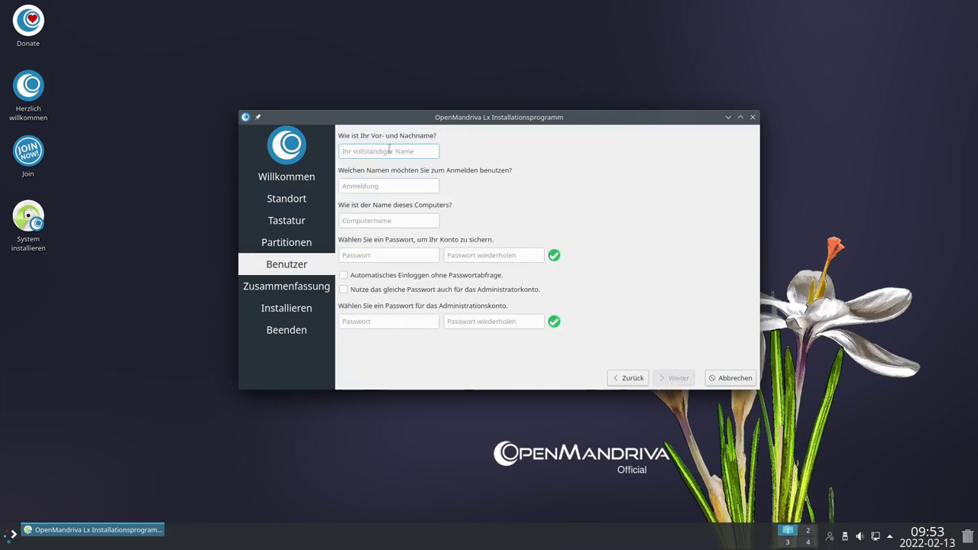
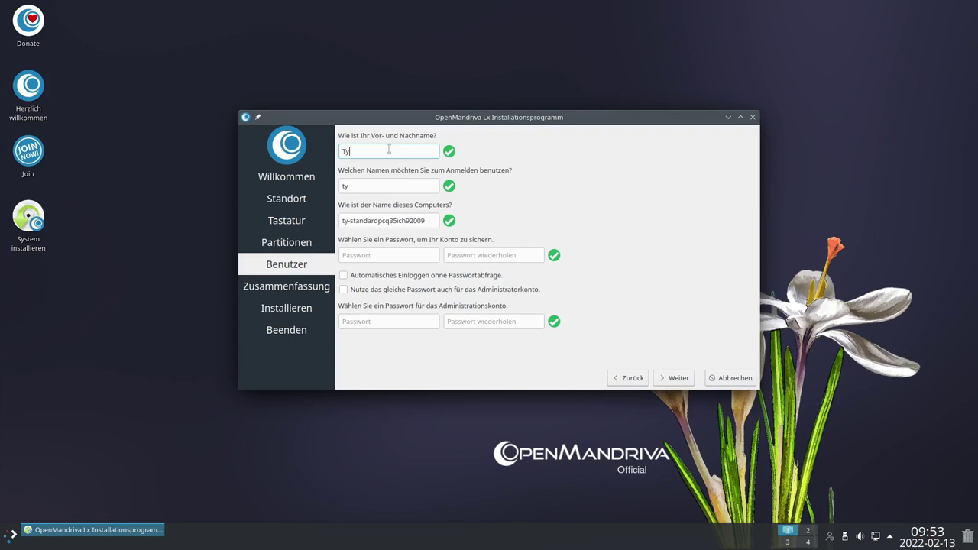
Fill in the user's name, computer name openMandriva, and the account password twice
key(Tab)
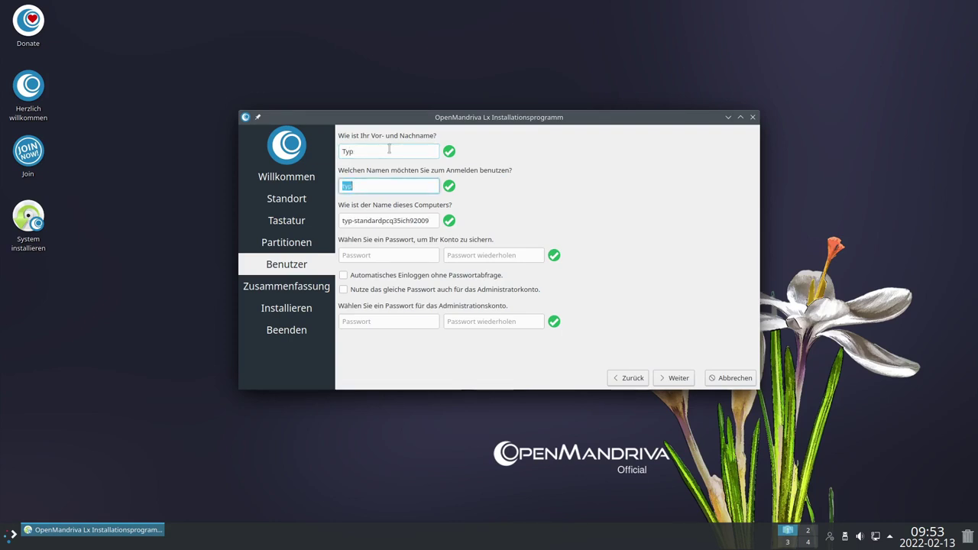
key(Tab)
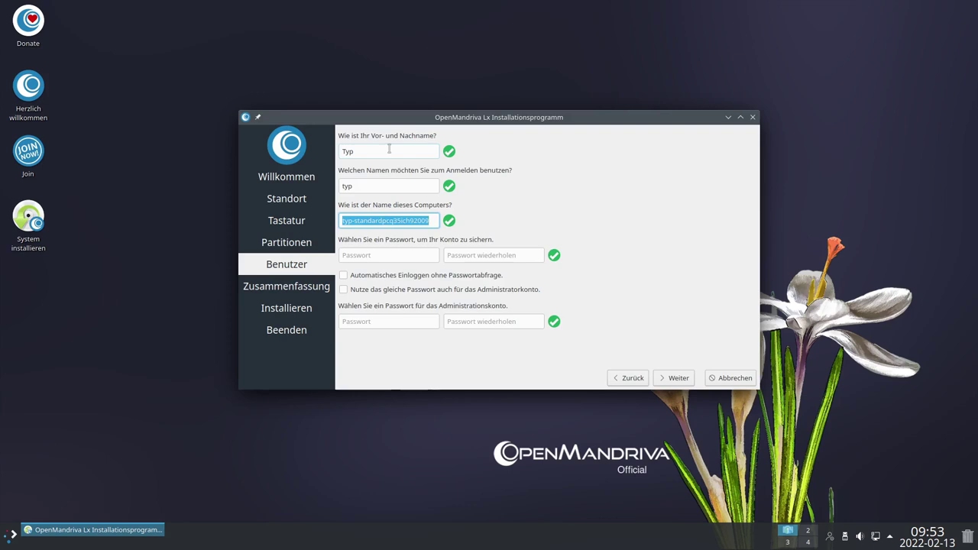
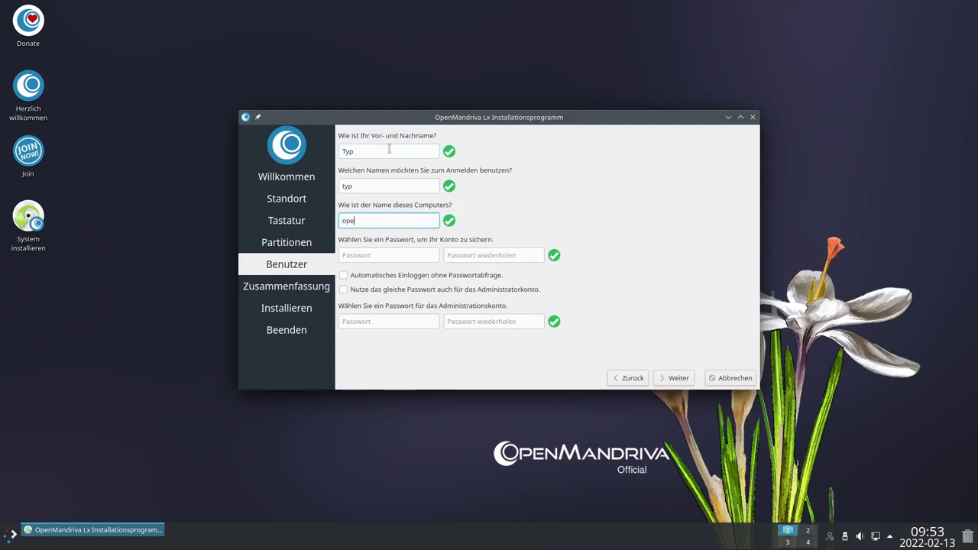
key(Tab)
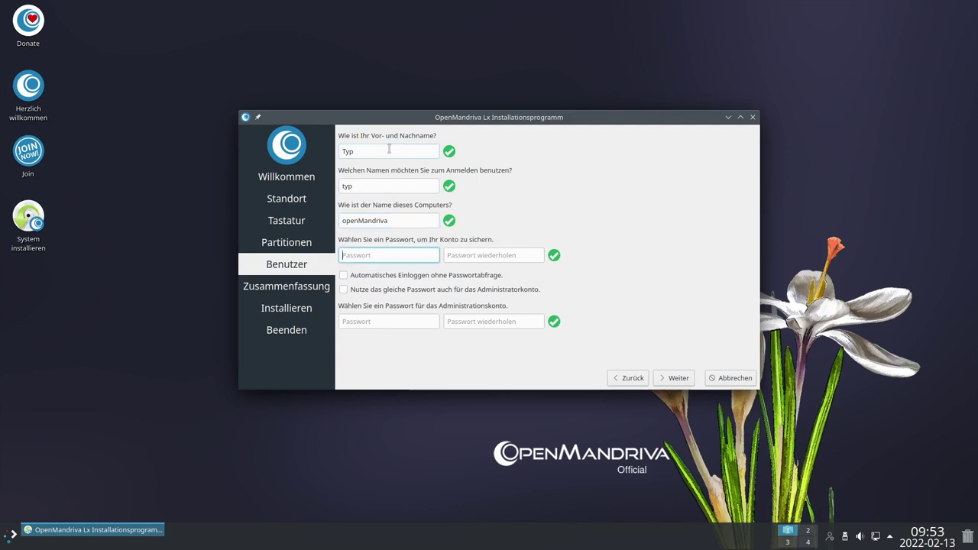
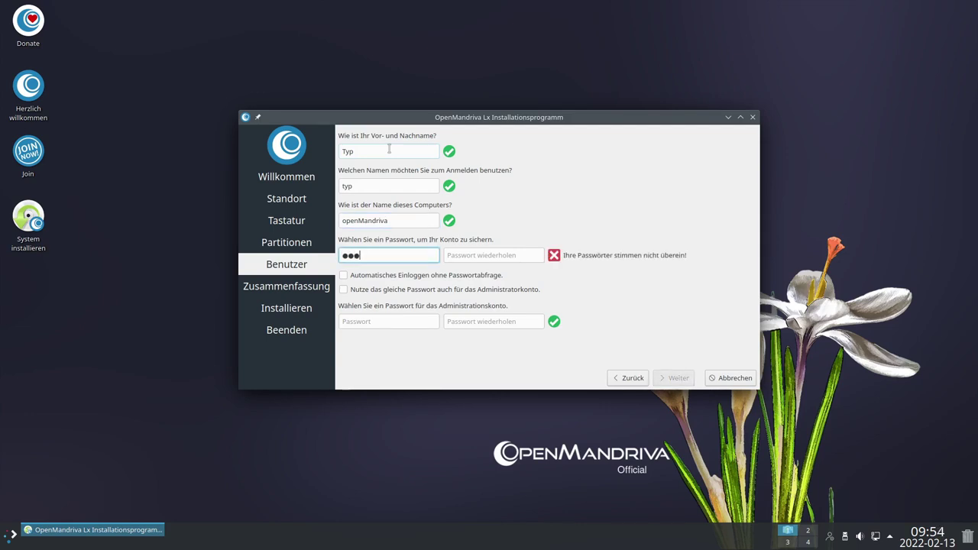
key(Tab)
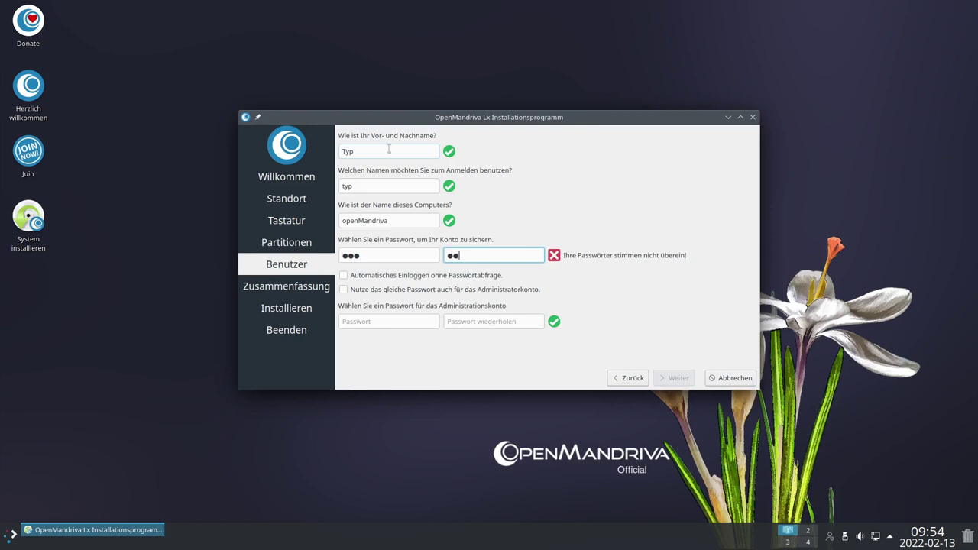
key(Tab)
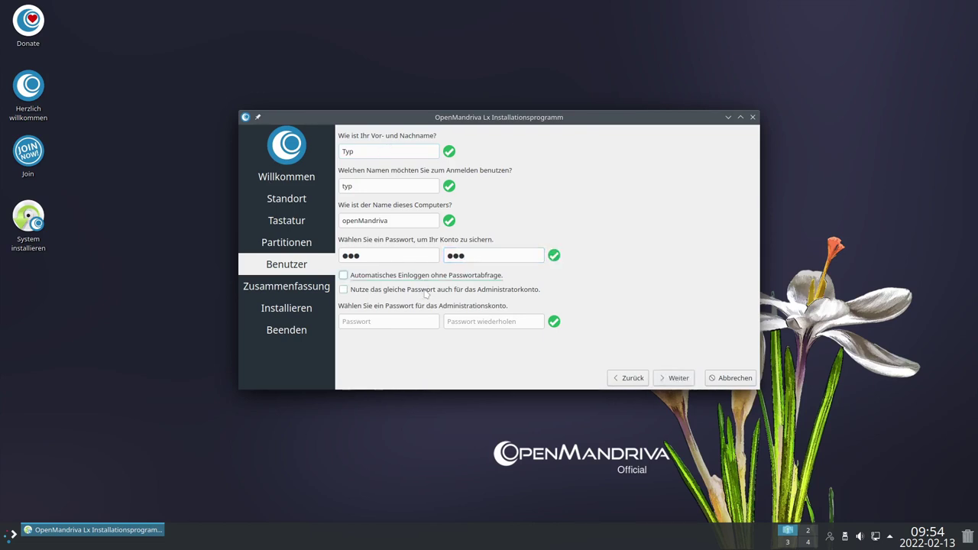
Reuse the user password for the administrator and start installing from the summary
click(344, 290)
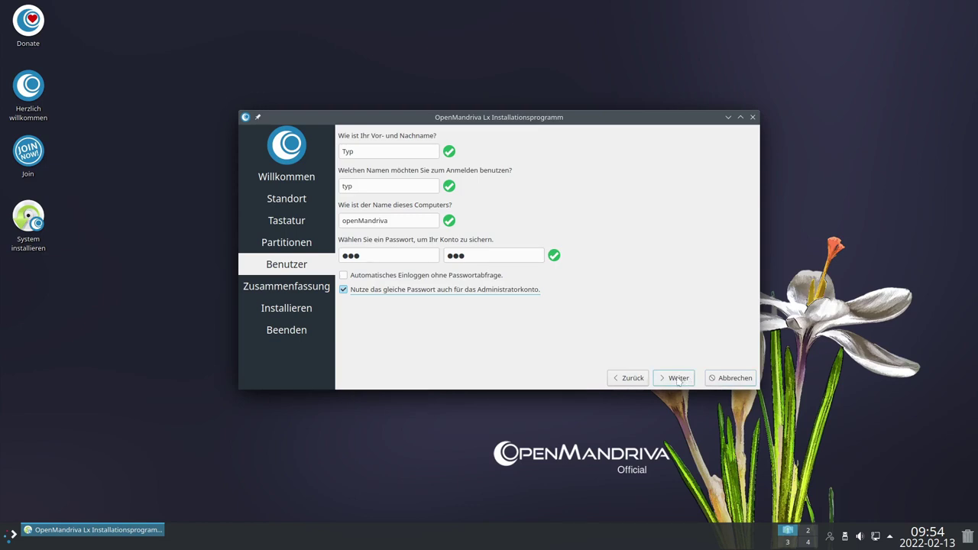
click(678, 378)
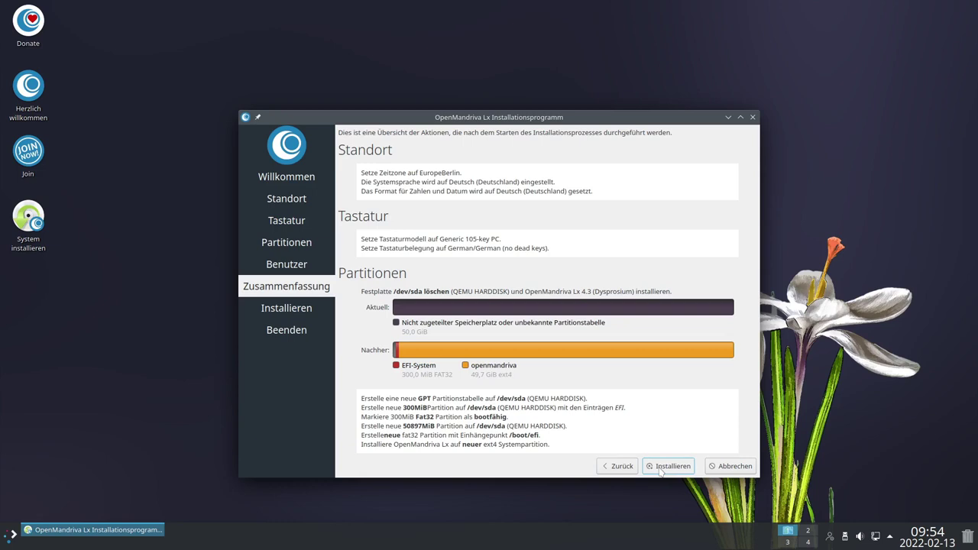
click(661, 469)
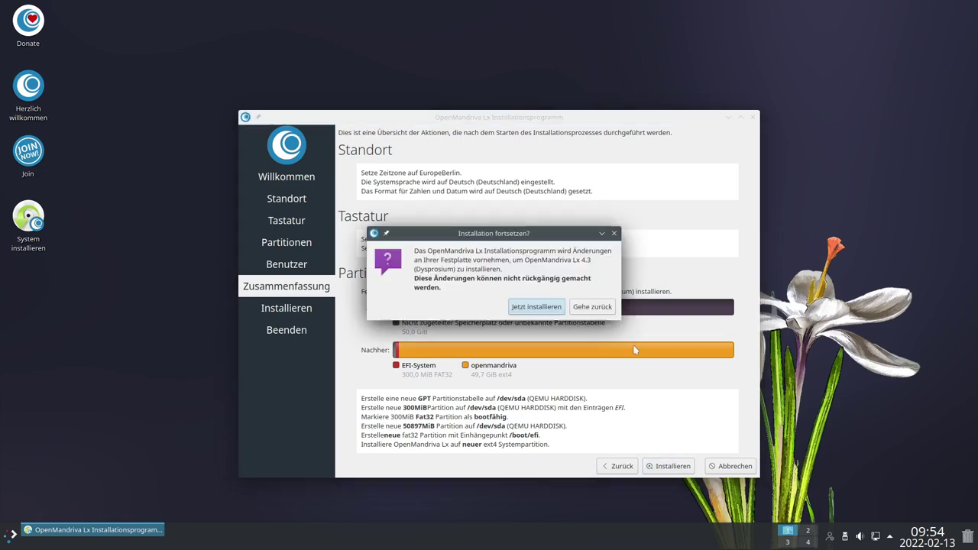
Confirm installing OpenMandriva Lx 4.3, then finish with Jetzt Neustarten ticked
click(536, 306)
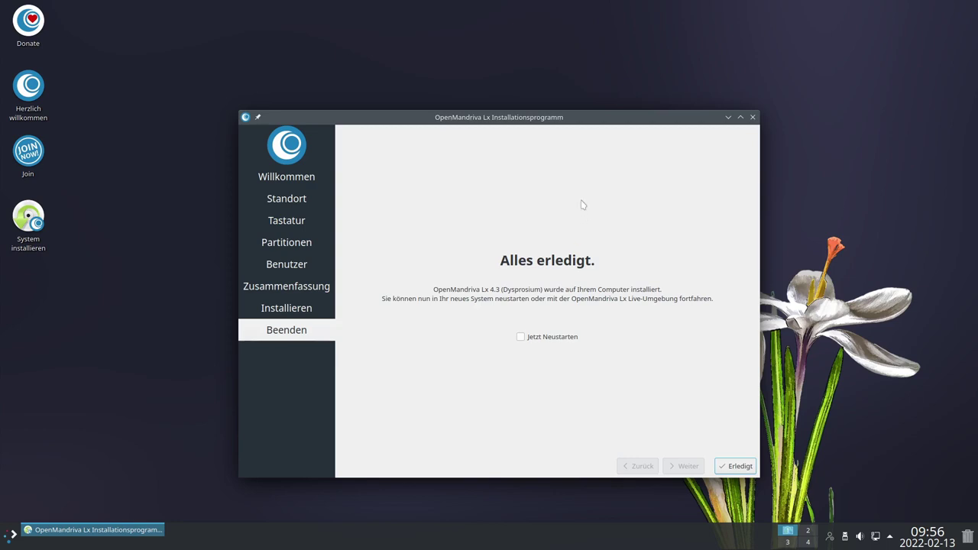
click(521, 338)
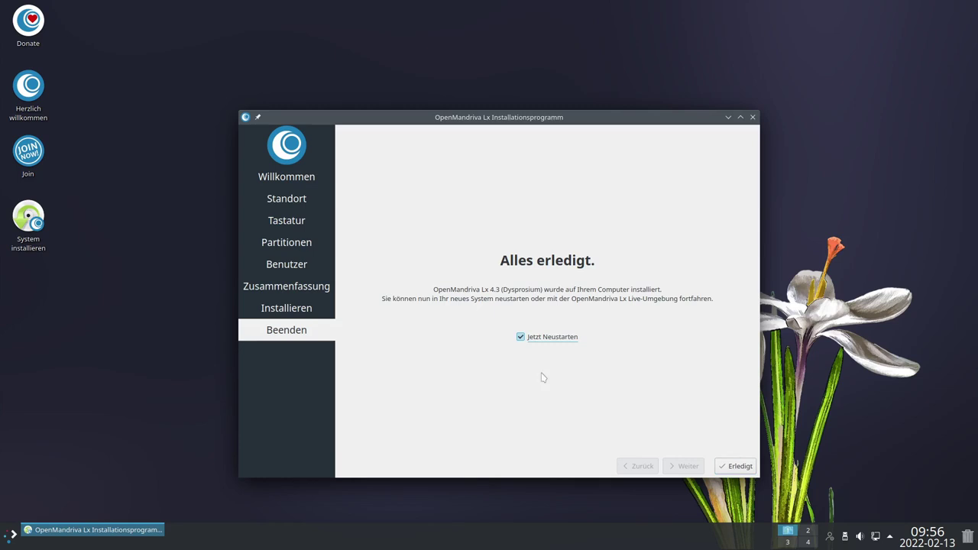
click(738, 466)
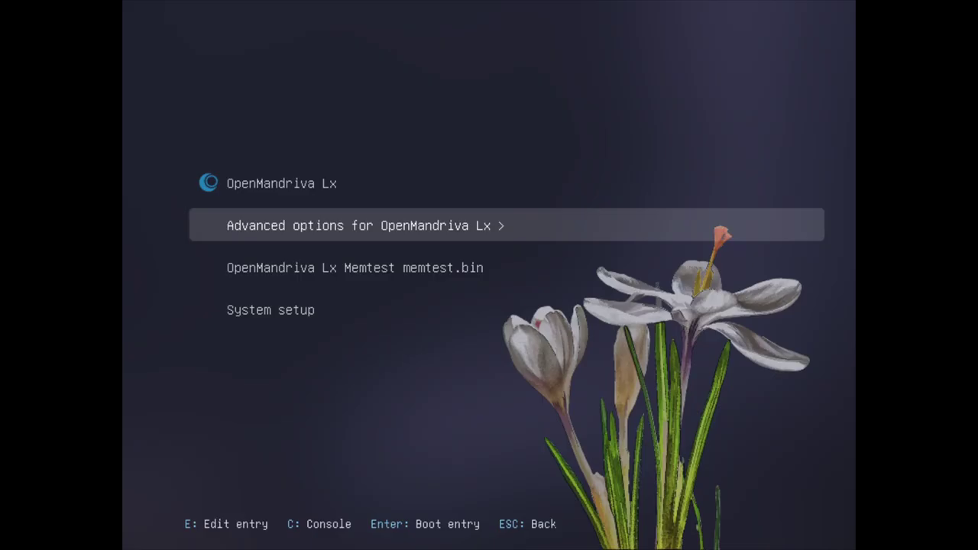
Visit the System setup firmware menu, continue, then boot the installed OpenMandriva Lx
key(Up)
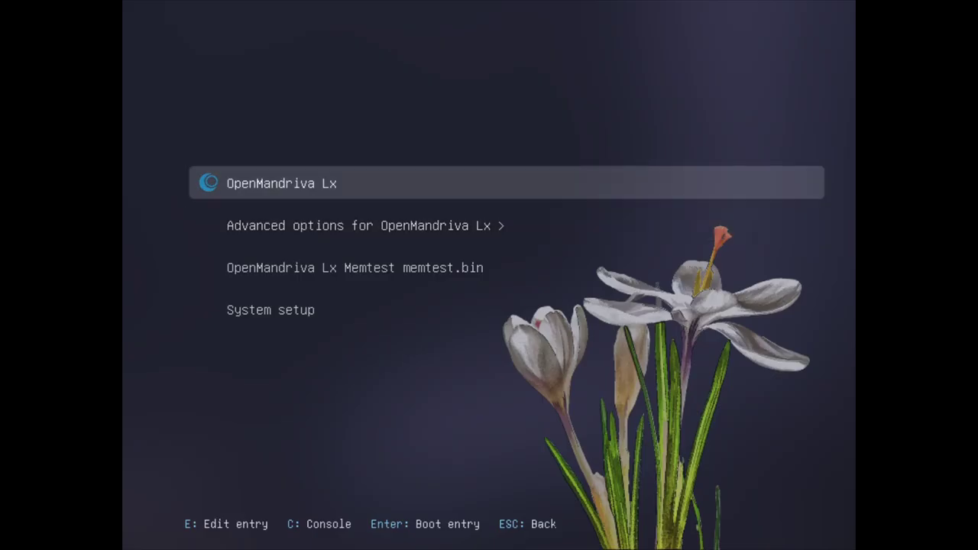
key(Down)
key(Down)
key(Down)
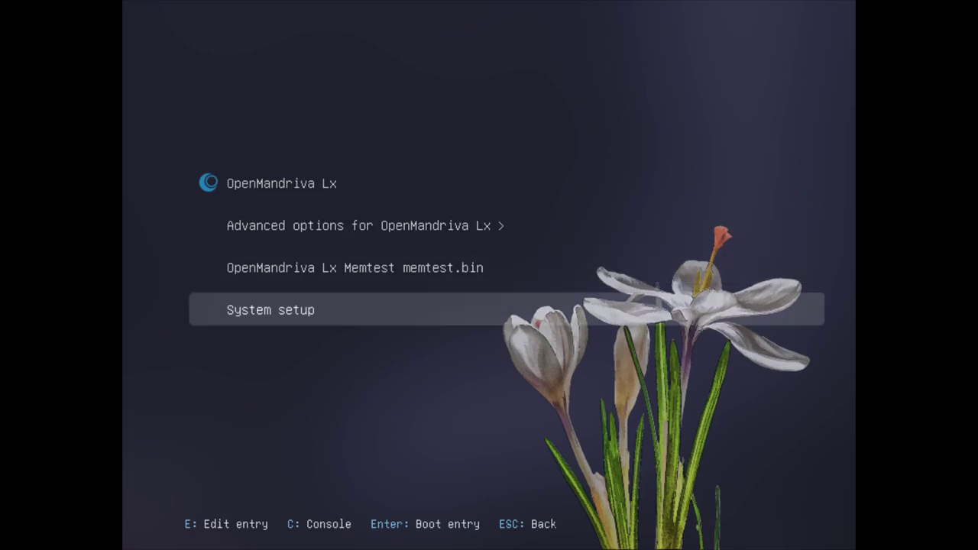
key(Return)
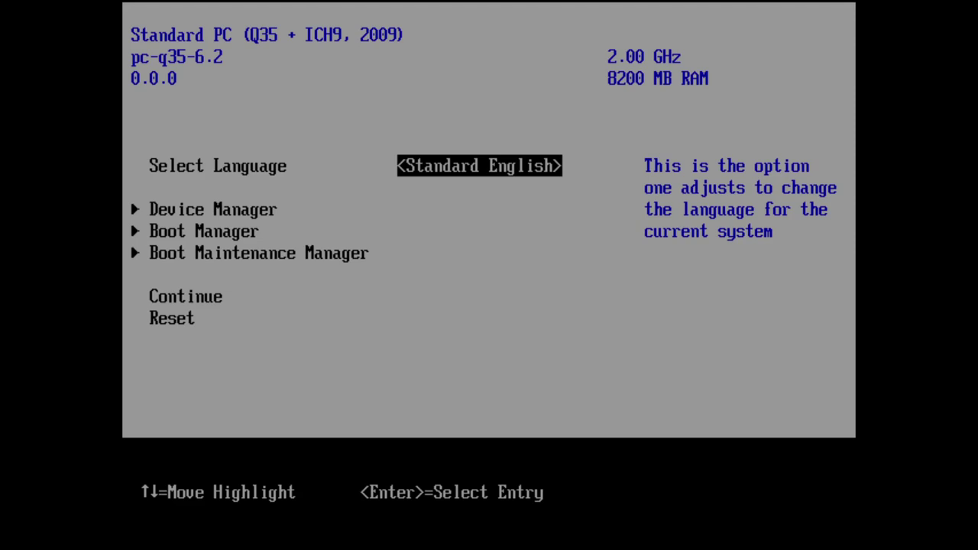
key(Down)
key(Down)
key(Down)
key(Down)
key(Return)
key(Down)
key(Up)
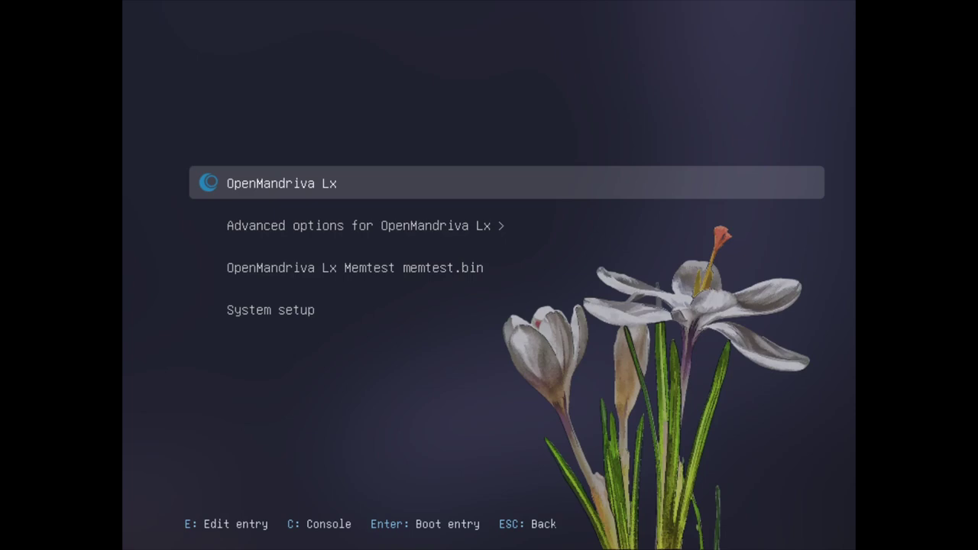
key(Return)
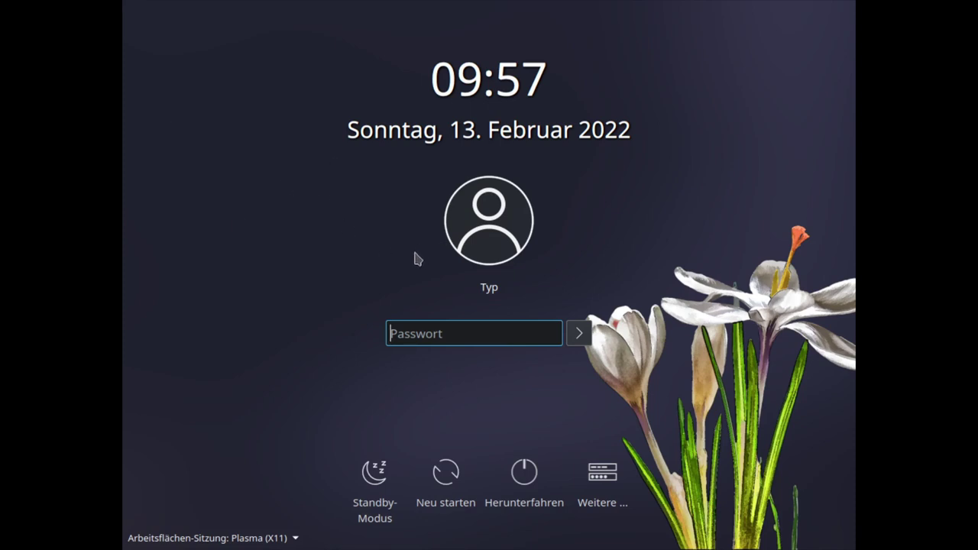
Keep the Plasma (X11) session and log in with the user's password
click(283, 541)
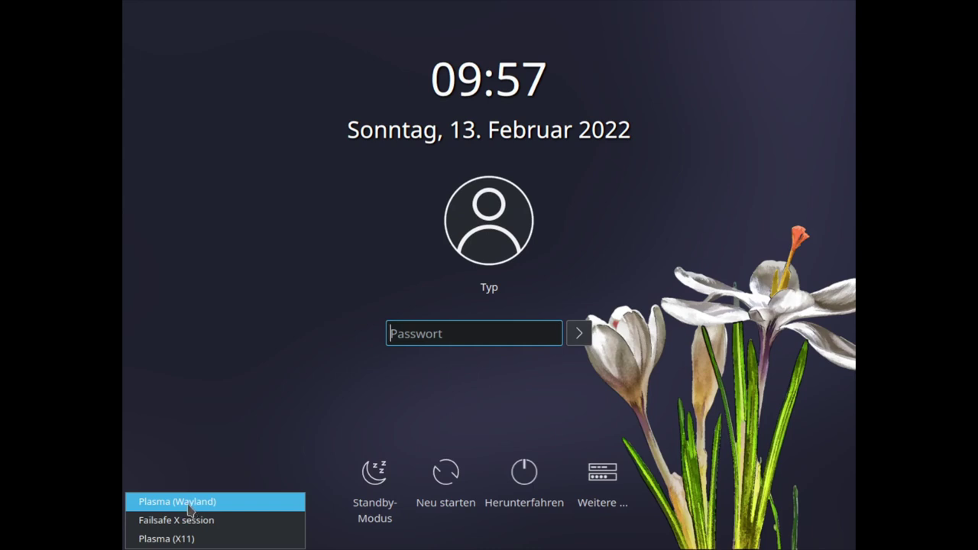
click(215, 468)
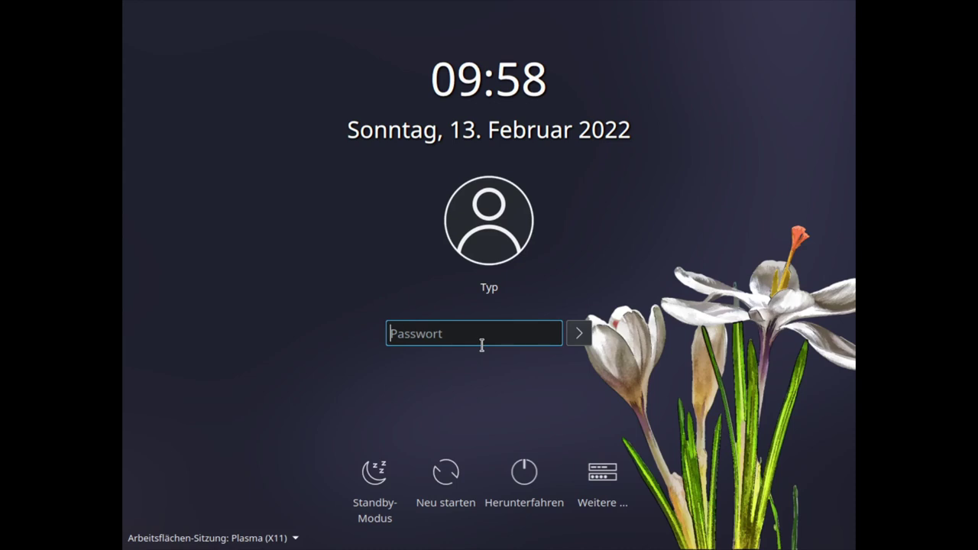
text(***)
key(Return)
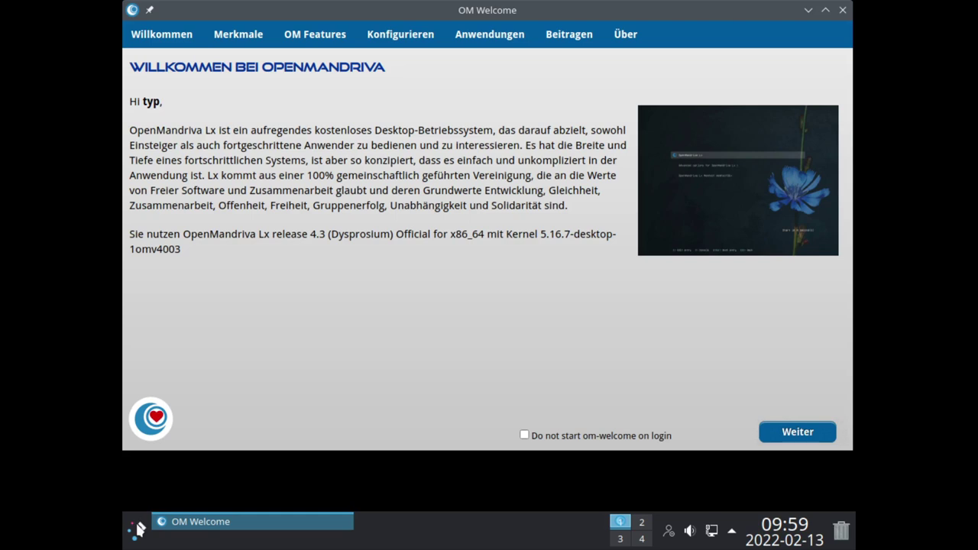
Set the installed system's resolution to 1920x1080 (16:9), applying and keeping it
click(138, 528)
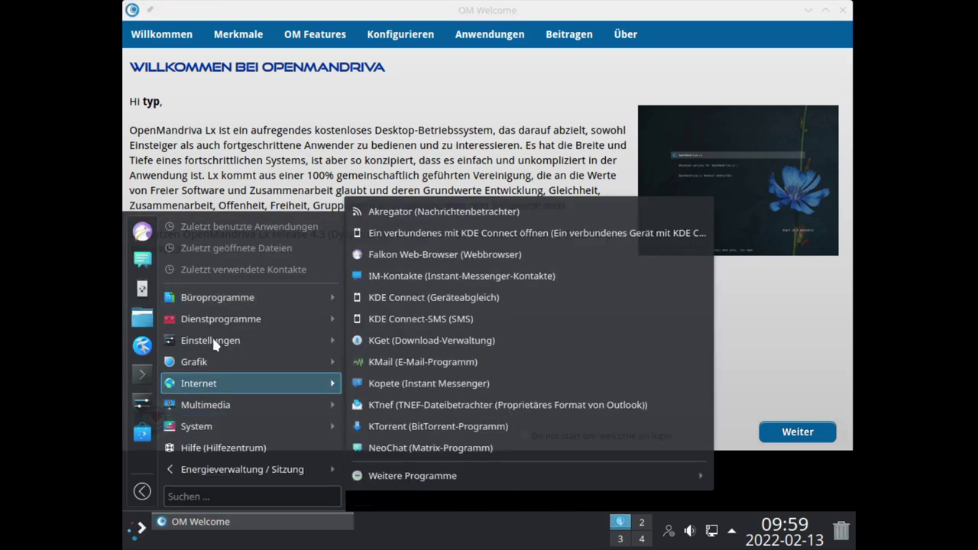
mouse_move(273, 353)
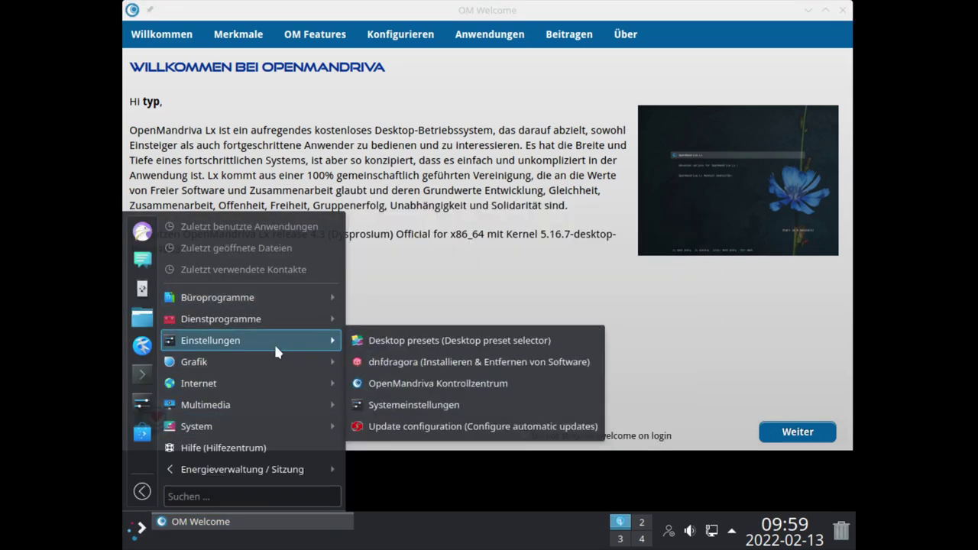
click(422, 406)
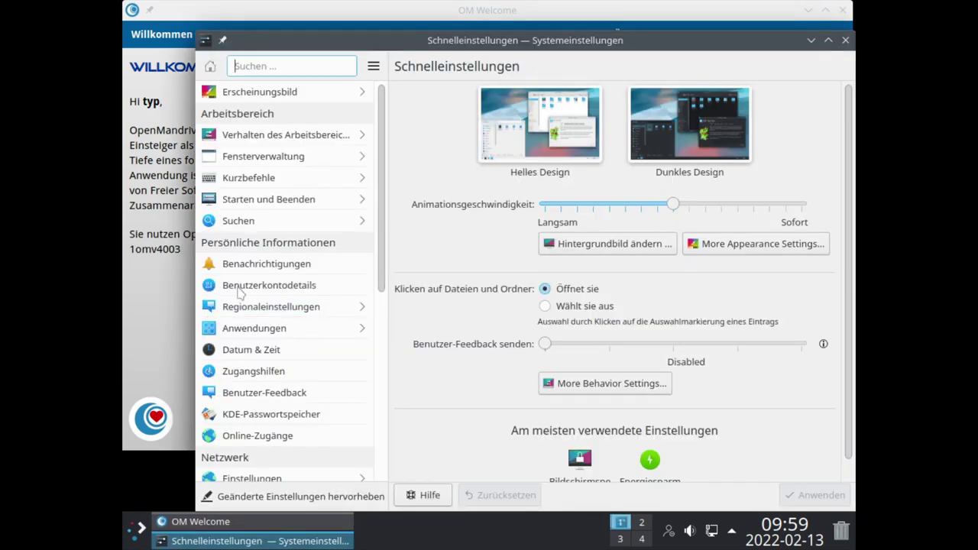
scroll(290, 328, down, 5)
click(288, 244)
click(650, 286)
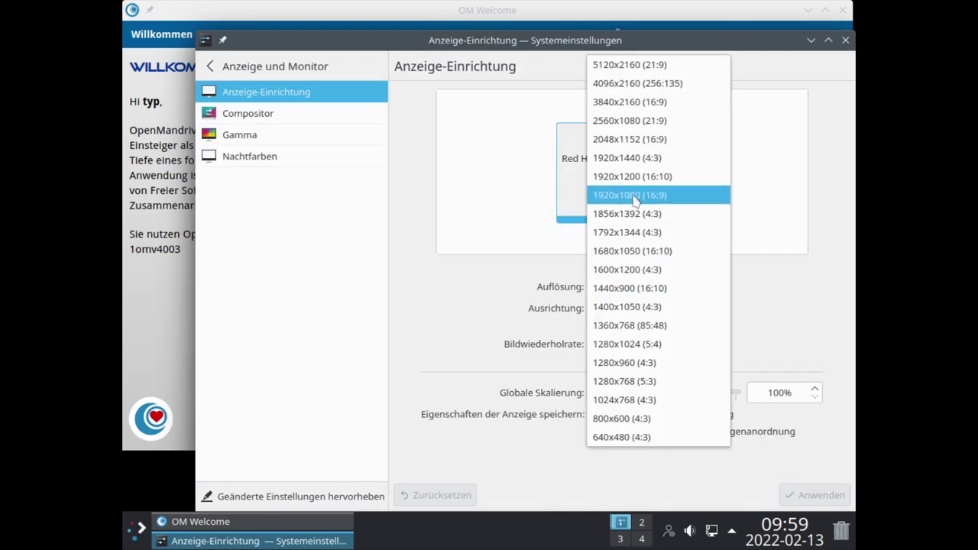
click(646, 195)
click(812, 495)
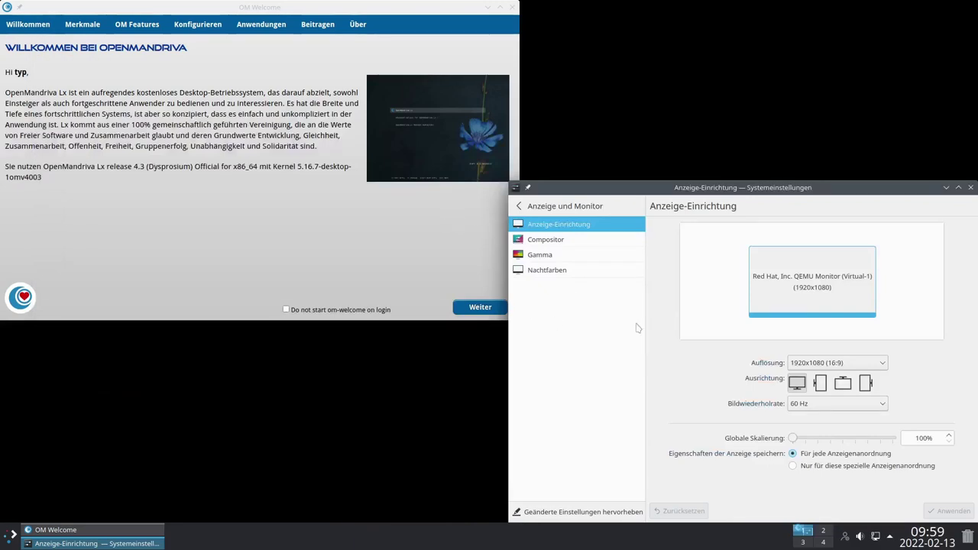
click(756, 387)
Close System Settings and centre the OM Welcome window on screen
drag(816, 188, 490, 130)
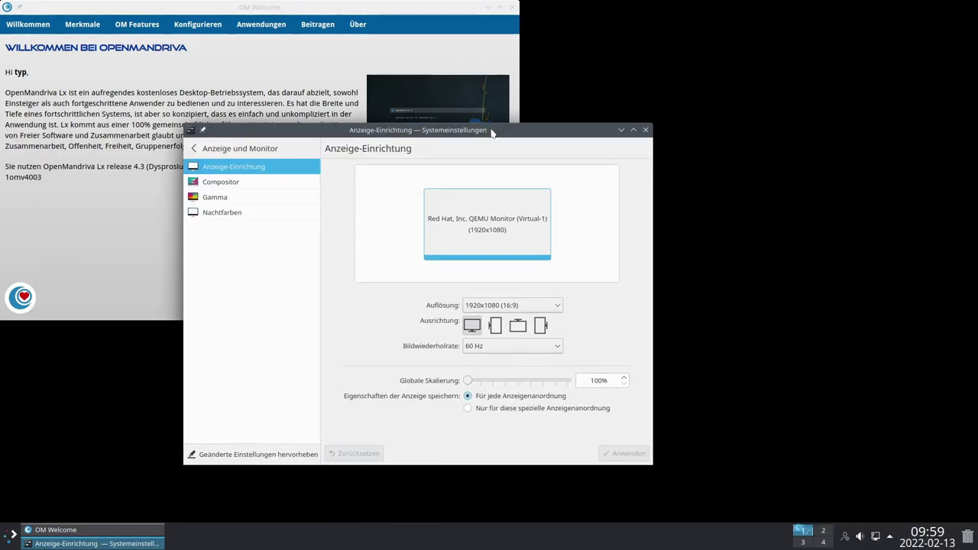
click(645, 130)
drag(263, 10, 452, 125)
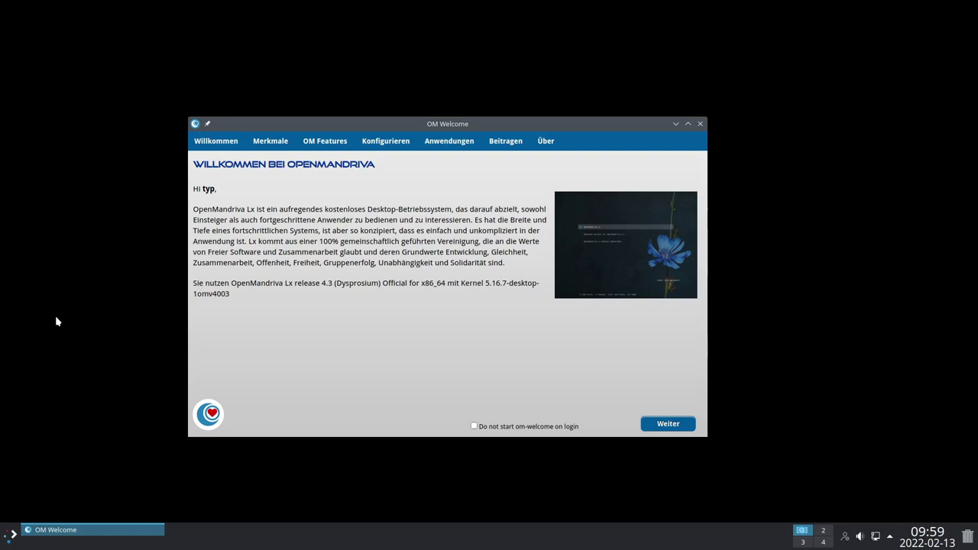
Reposition OM Welcome, go to the new features overview and view the KDE Plasma and Kernel notes
drag(334, 130, 421, 111)
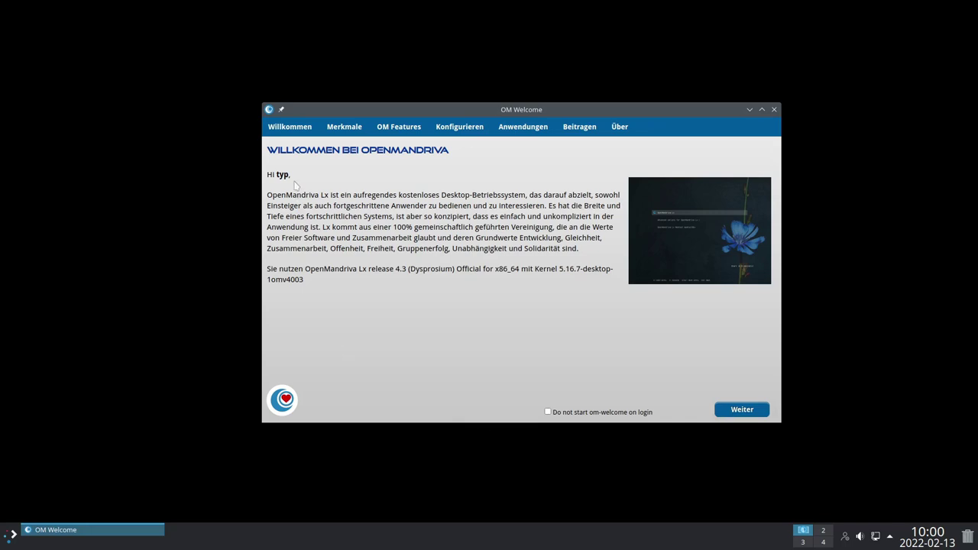
drag(484, 114, 453, 123)
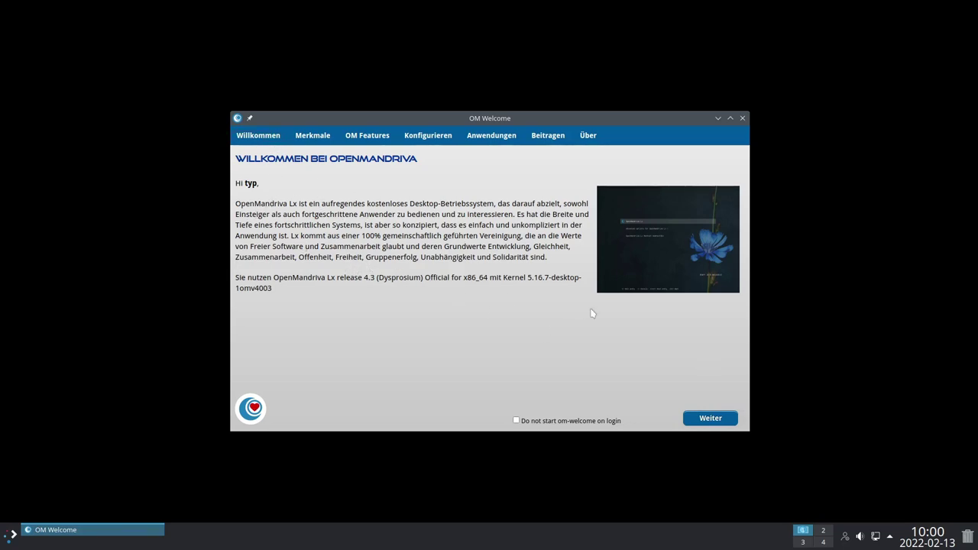
click(710, 423)
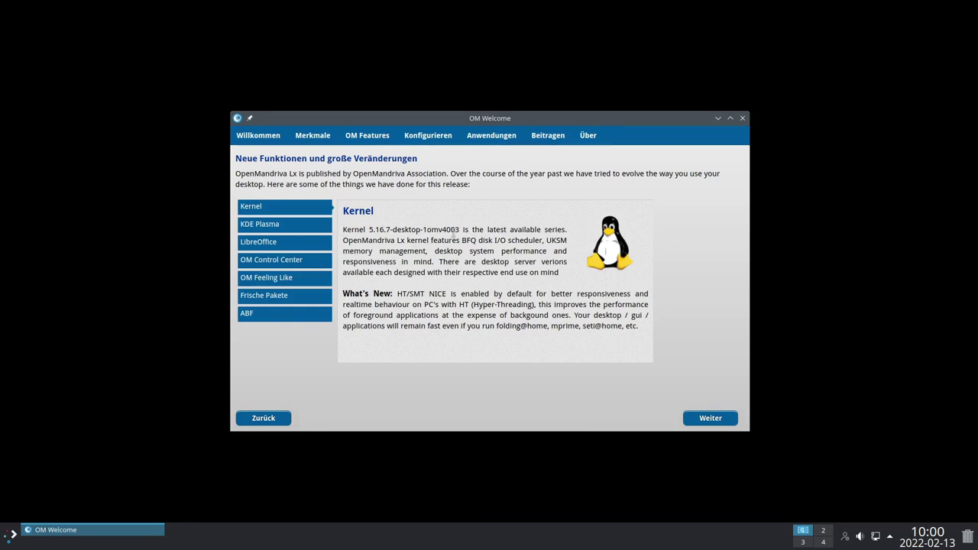
click(288, 225)
click(287, 207)
click(290, 240)
click(289, 229)
Read the LibreOffice, OM Control Center, OM Feeling Like and Frische Pakete highlights, then continue to OM Features
click(289, 241)
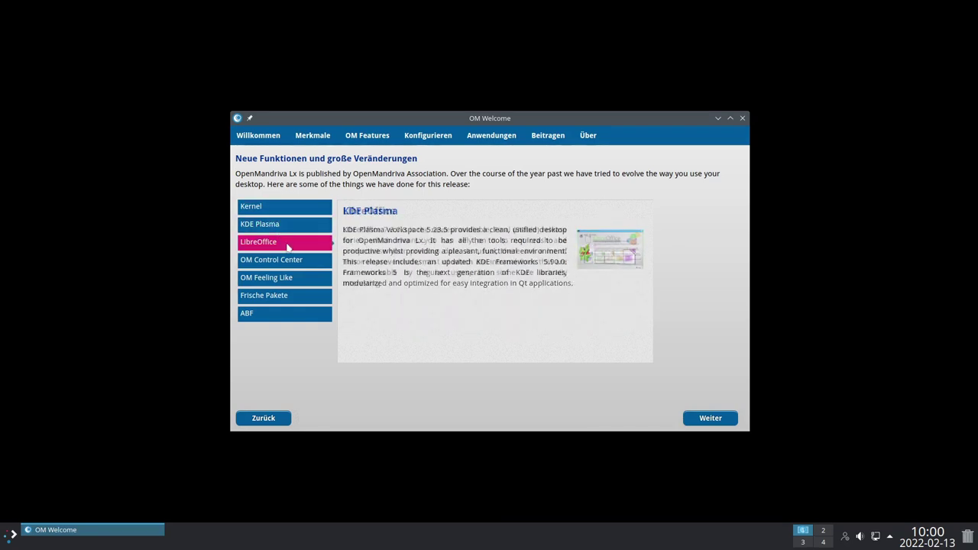
click(286, 259)
click(286, 277)
click(285, 294)
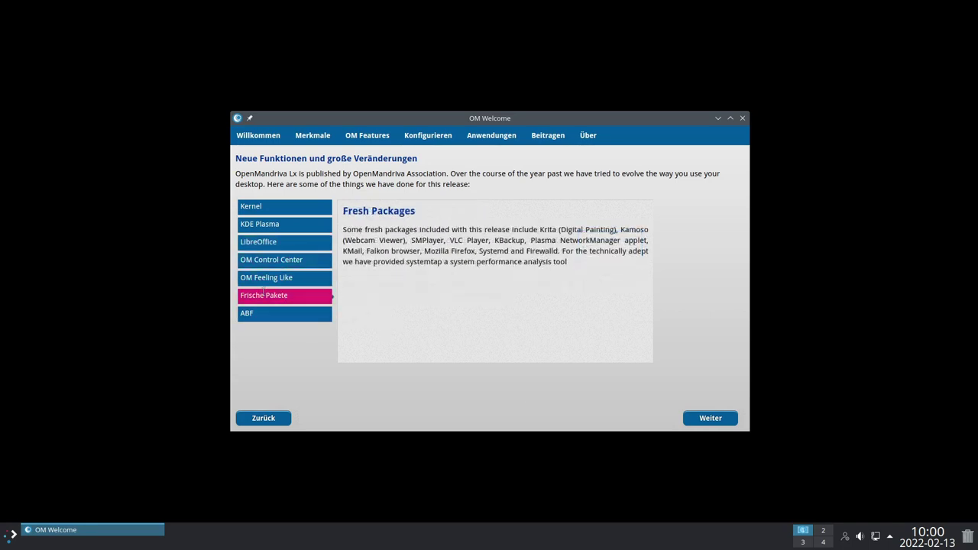
click(711, 418)
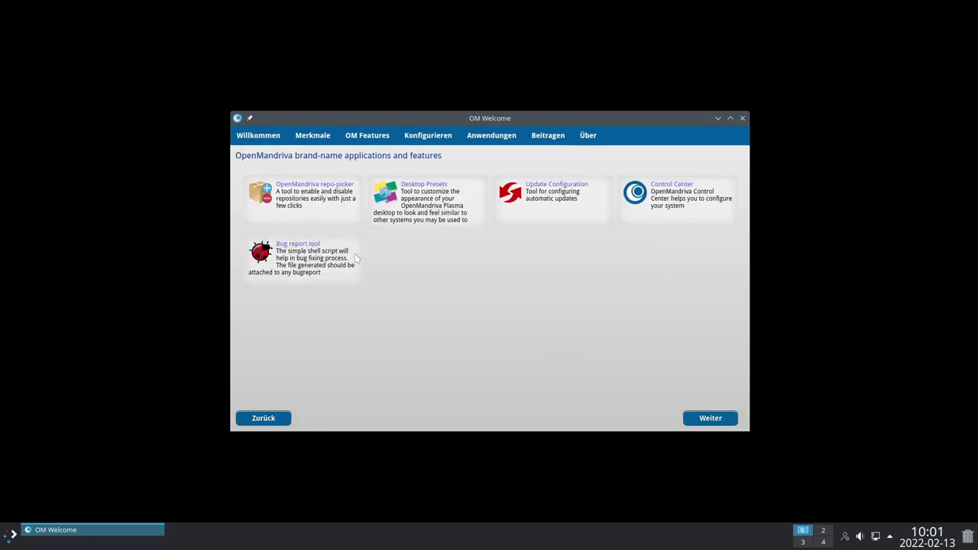
Run the Bug report tool with the root password to create bug-report.log in the home directory
click(290, 251)
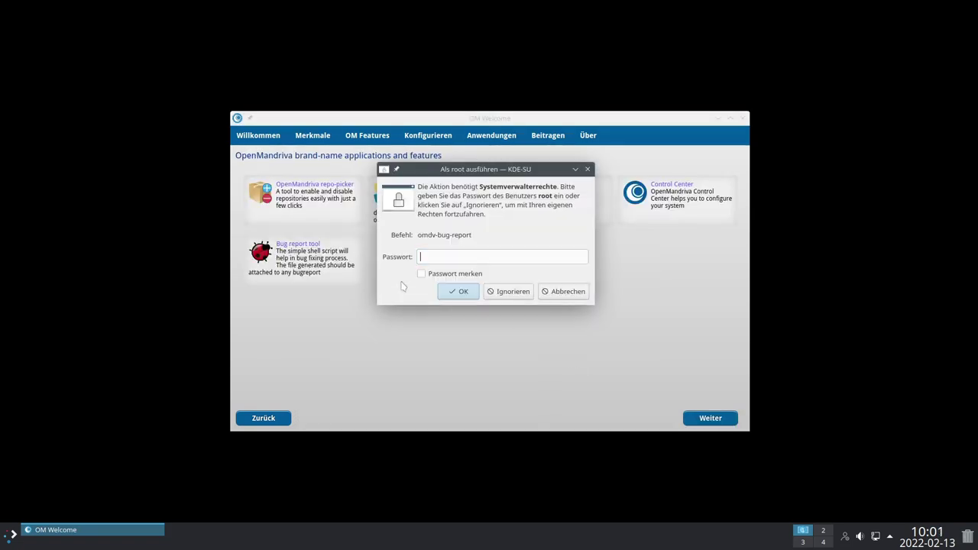
text(***)
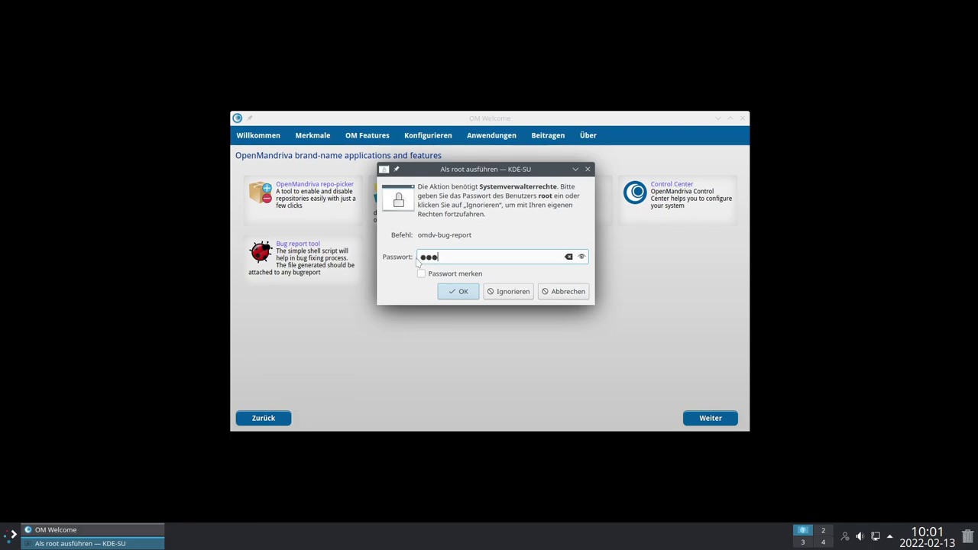
key(Return)
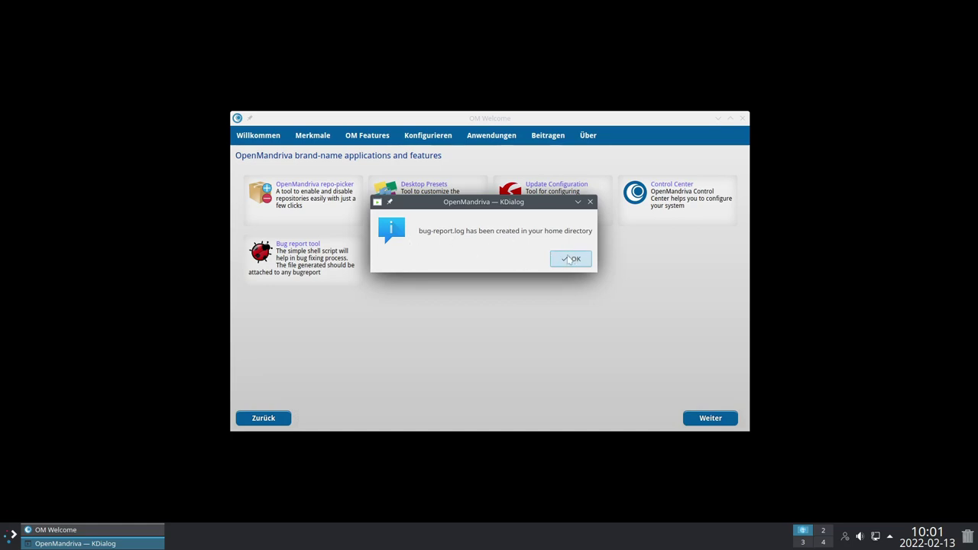
click(567, 261)
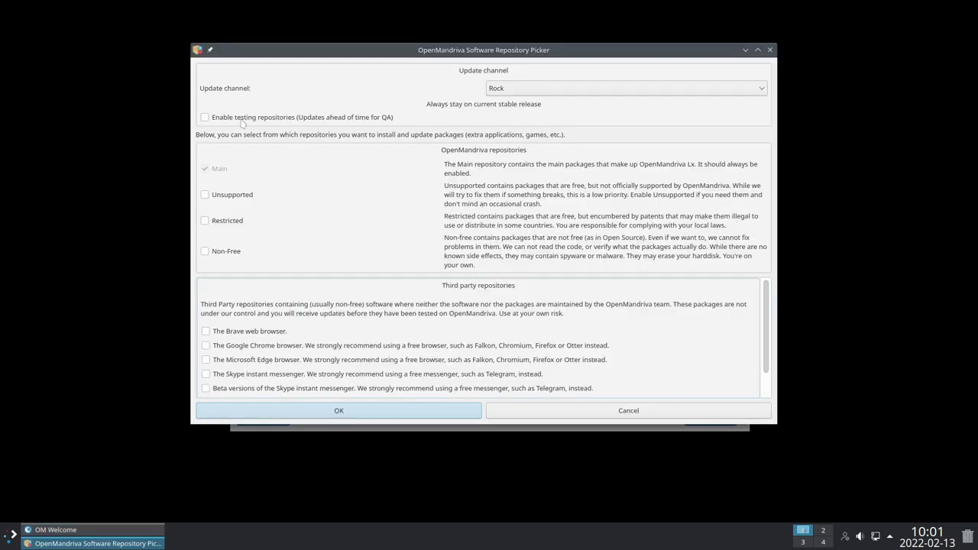
Keep Rock as the update channel, tick the Non-Free repository and confirm with OK
click(553, 90)
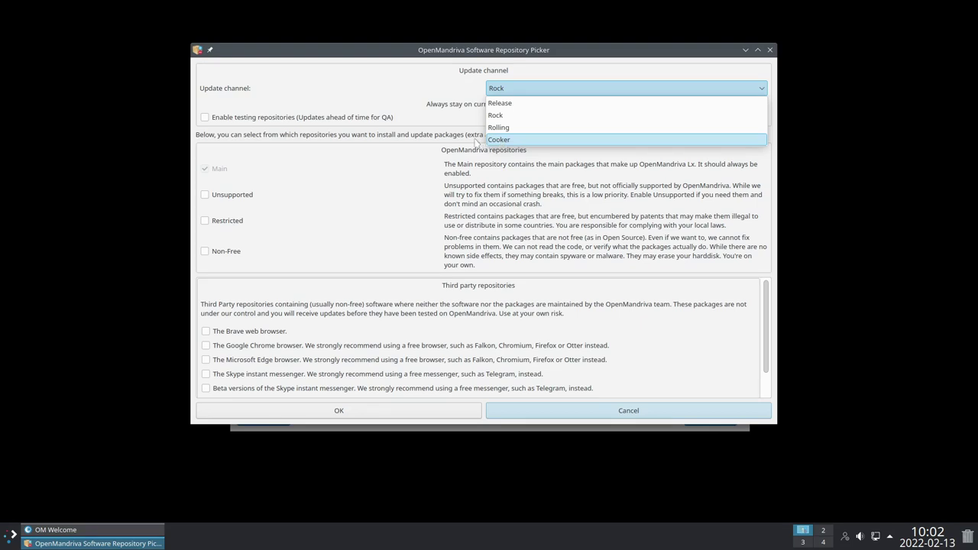
click(453, 124)
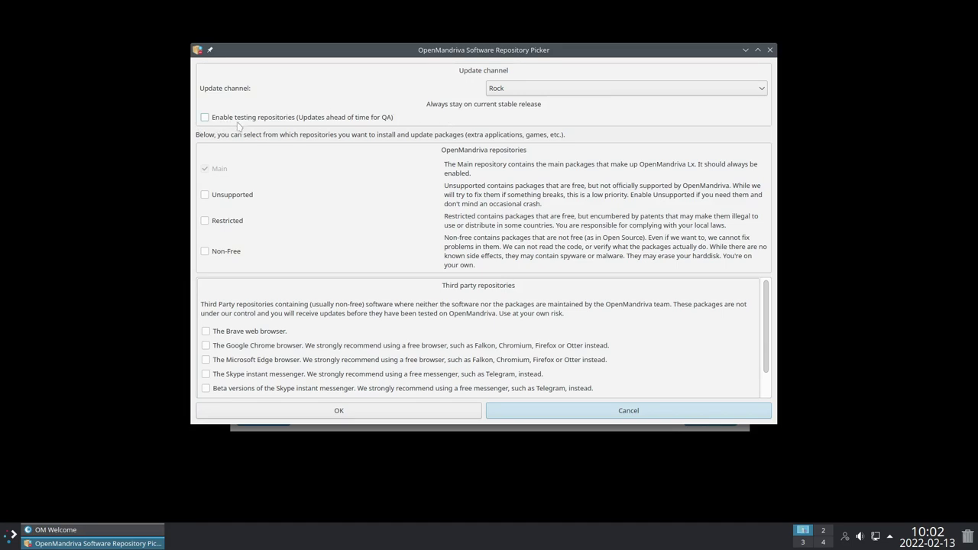
click(536, 95)
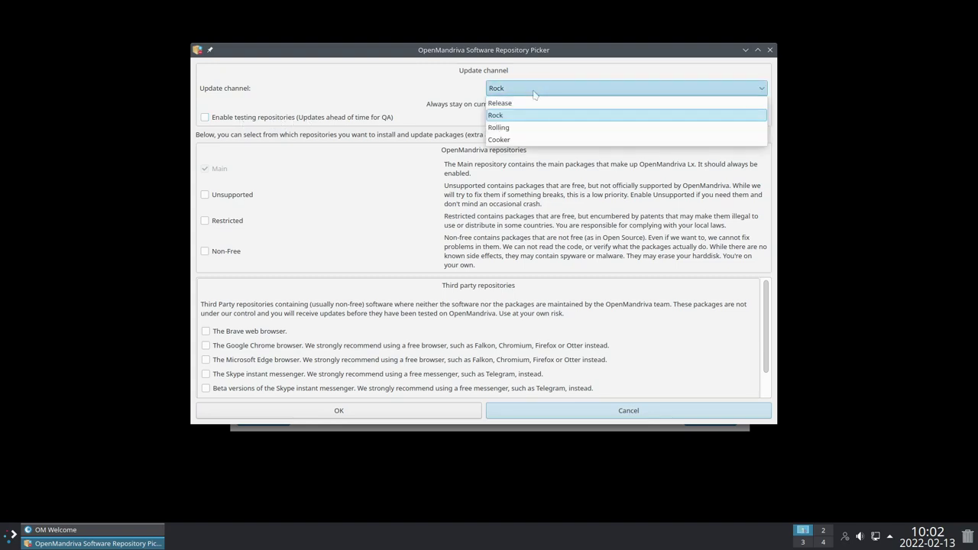
click(437, 92)
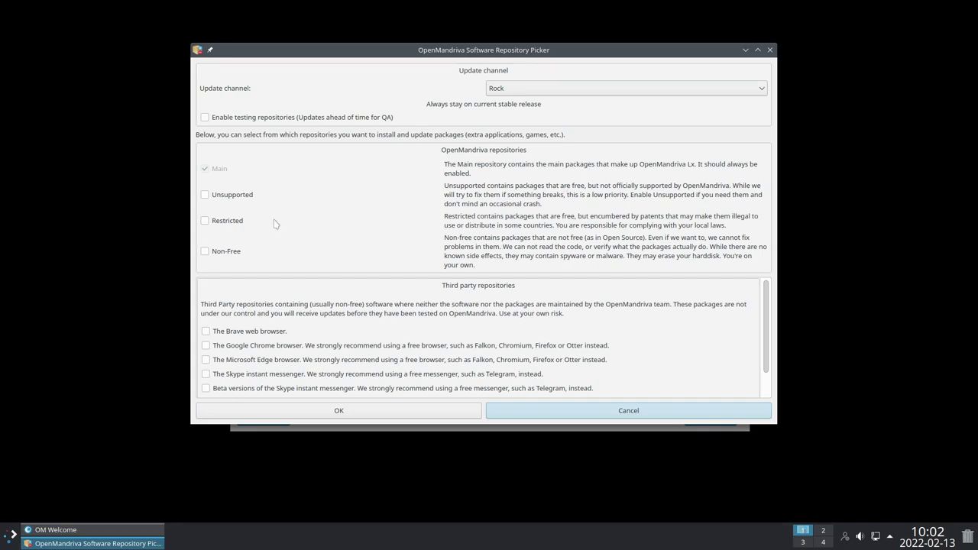
click(204, 252)
click(341, 412)
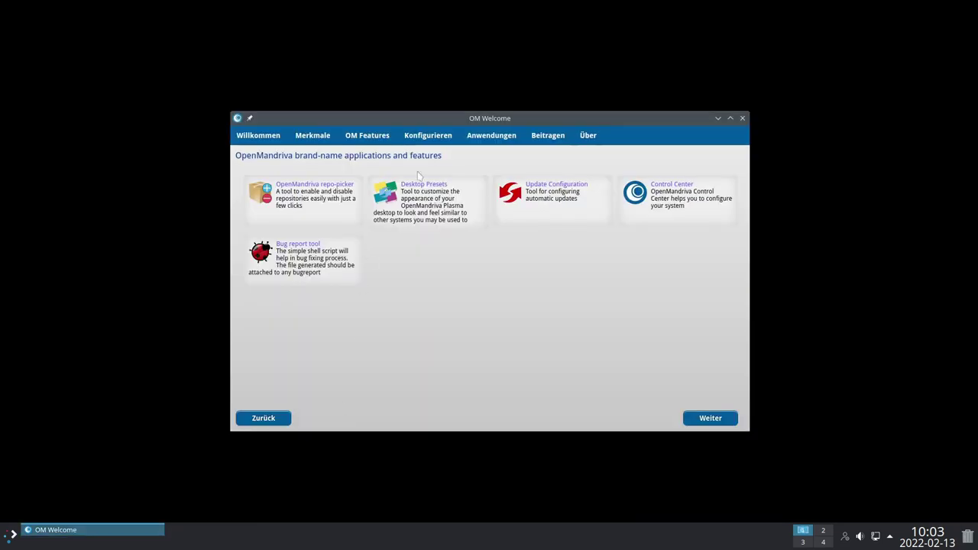
click(418, 188)
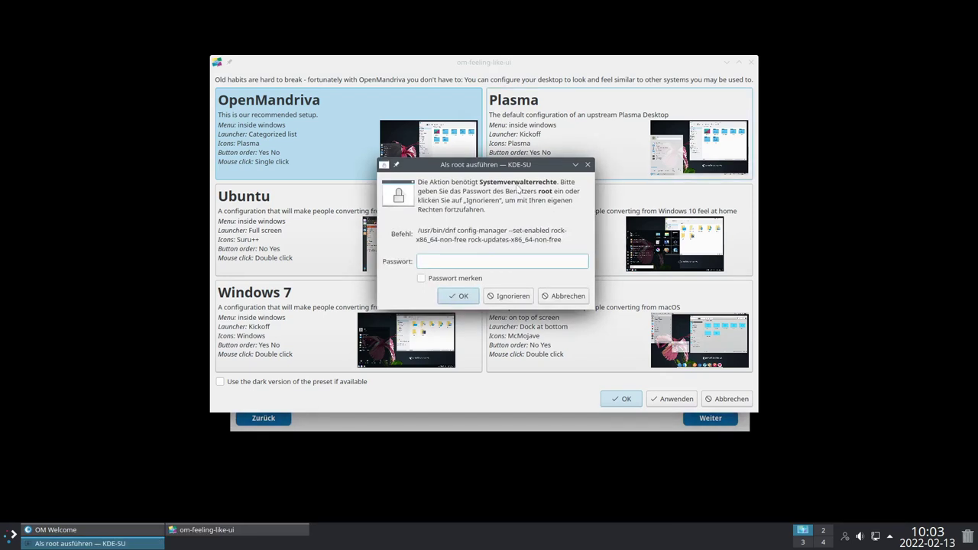
Authenticate as root, apply the Plasma preset, then log out and back in
text(•••)
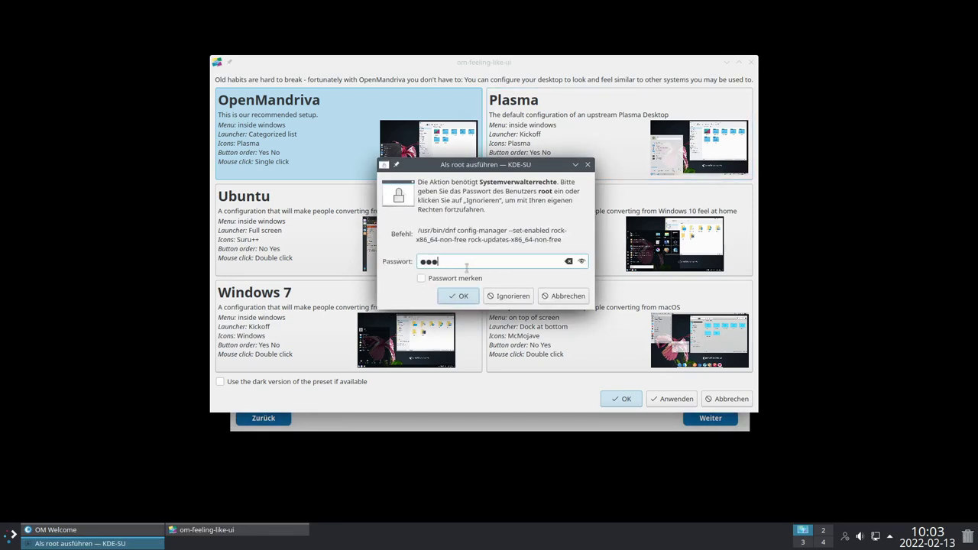
key(Return)
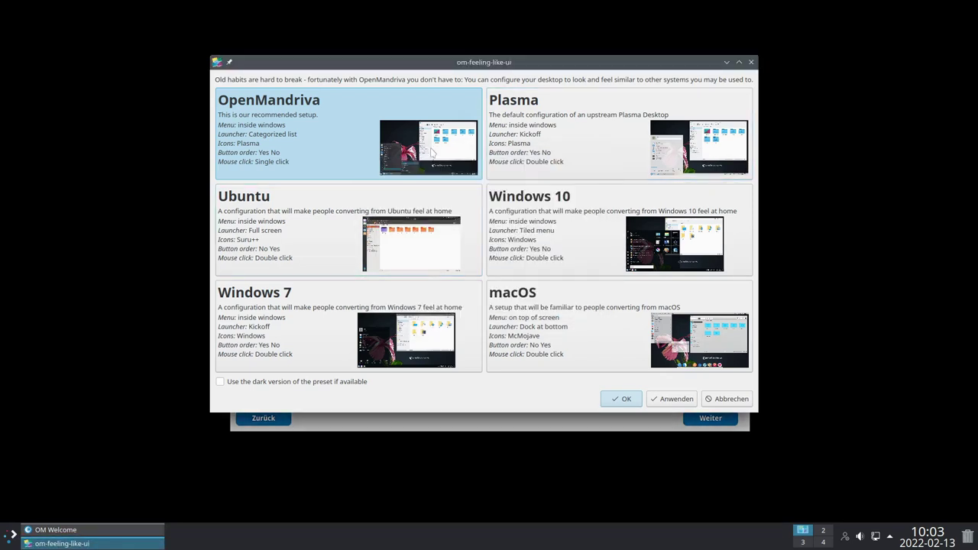
click(627, 132)
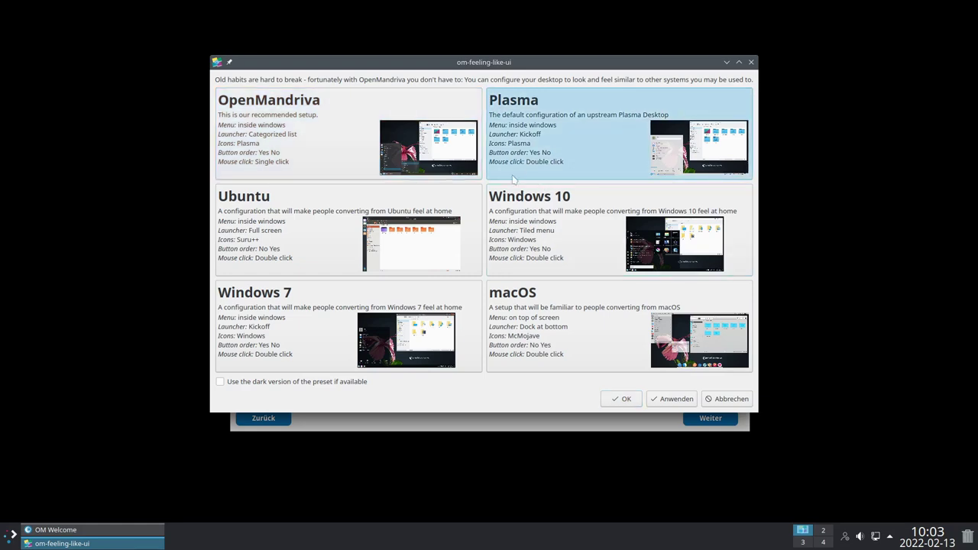
click(672, 398)
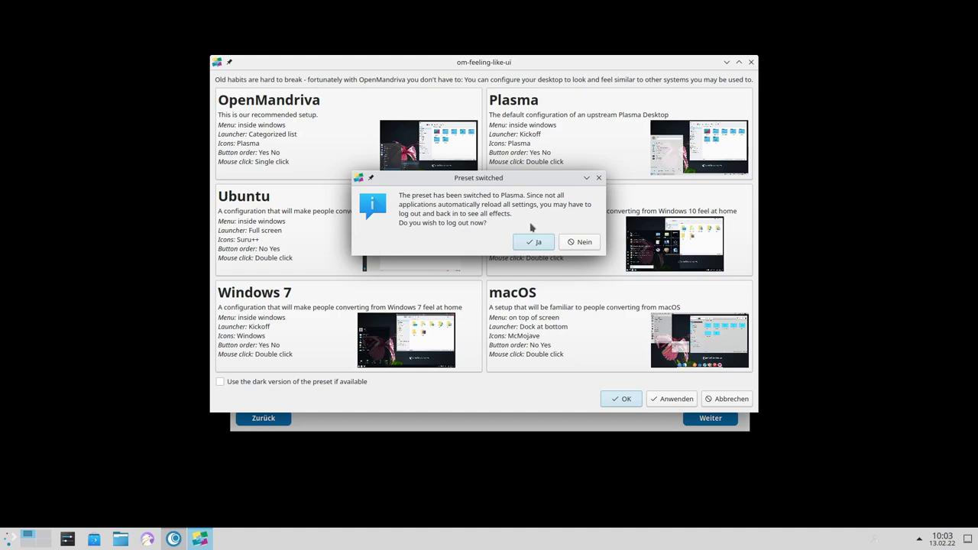
click(533, 244)
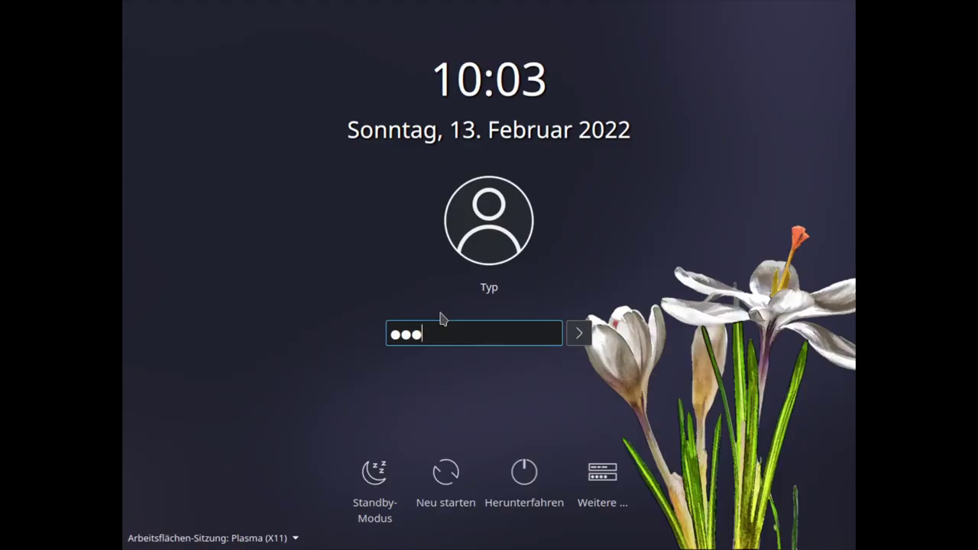
key(Return)
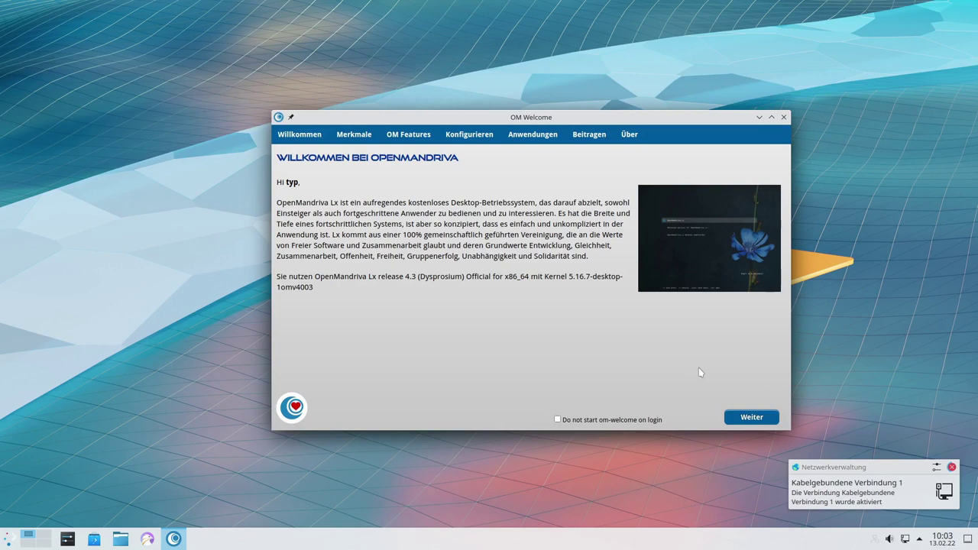
click(889, 538)
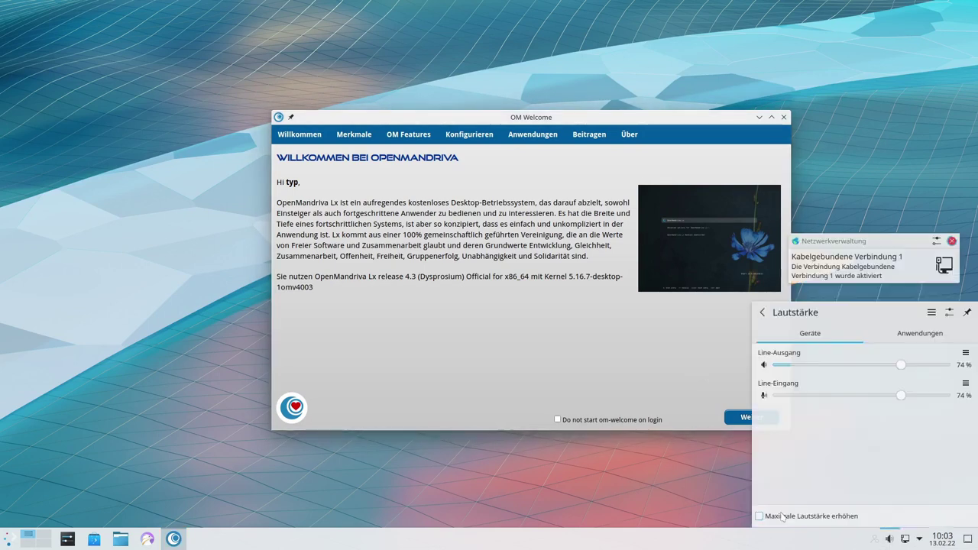
click(644, 376)
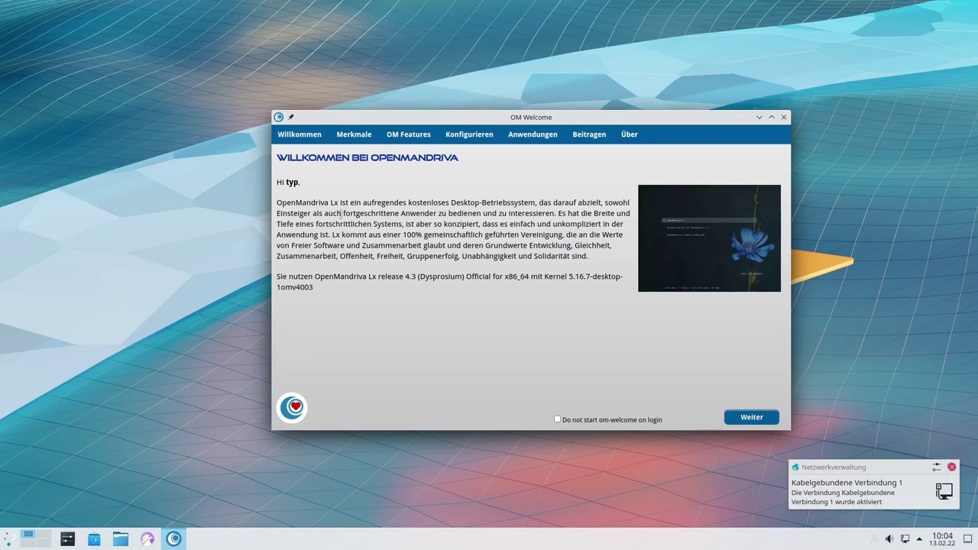
drag(455, 117, 499, 98)
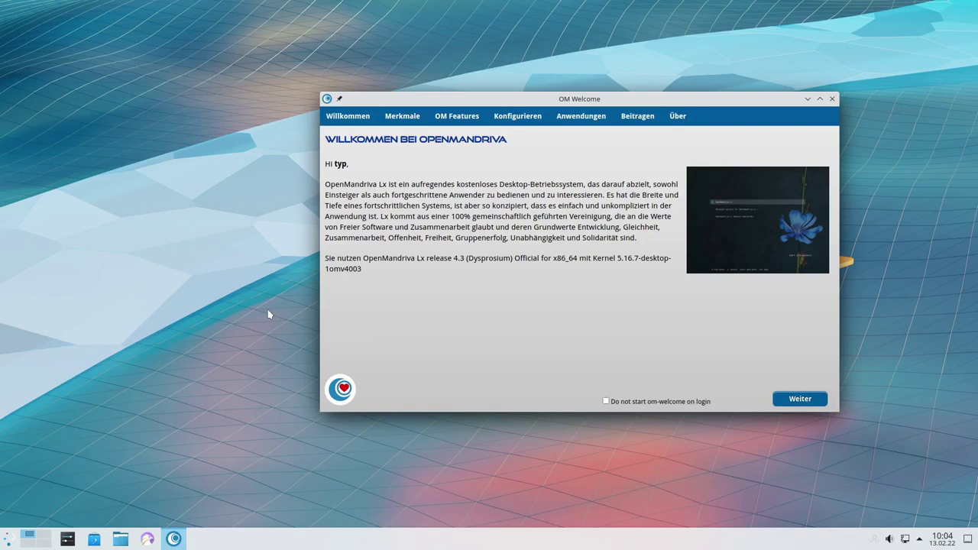
Advance past the release highlights to OM Features and reopen the Desktop Presets tool
click(797, 401)
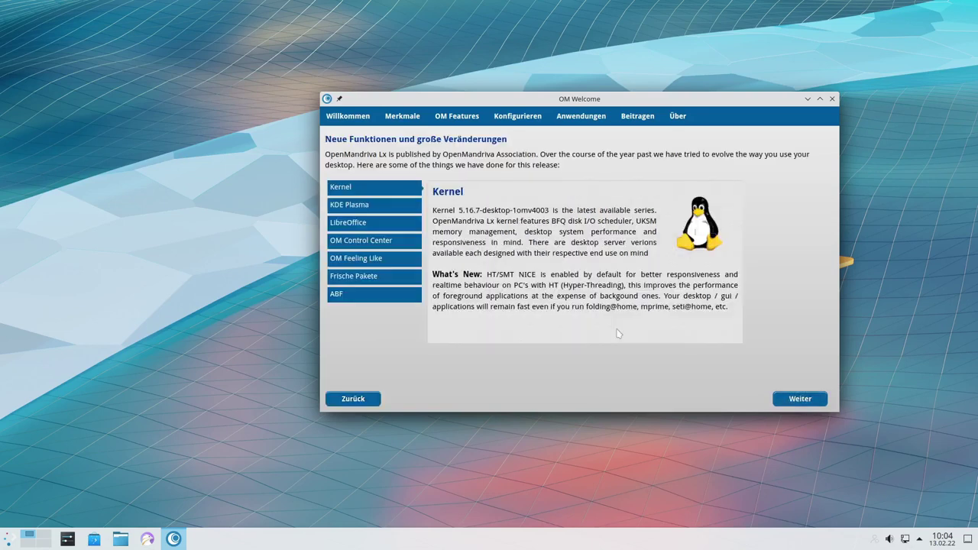
click(799, 401)
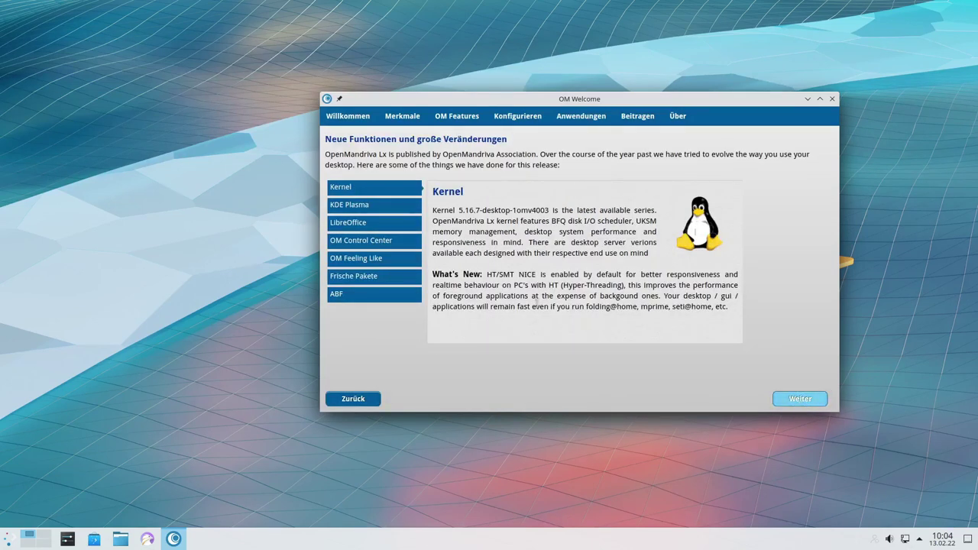
click(513, 166)
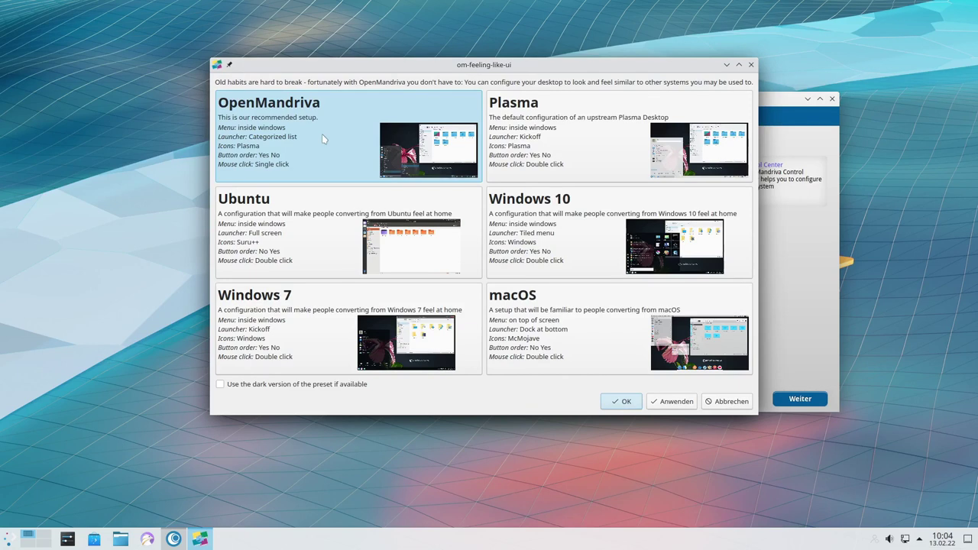
Apply the OpenMandriva preset and centre the restyled OM Welcome window
click(673, 401)
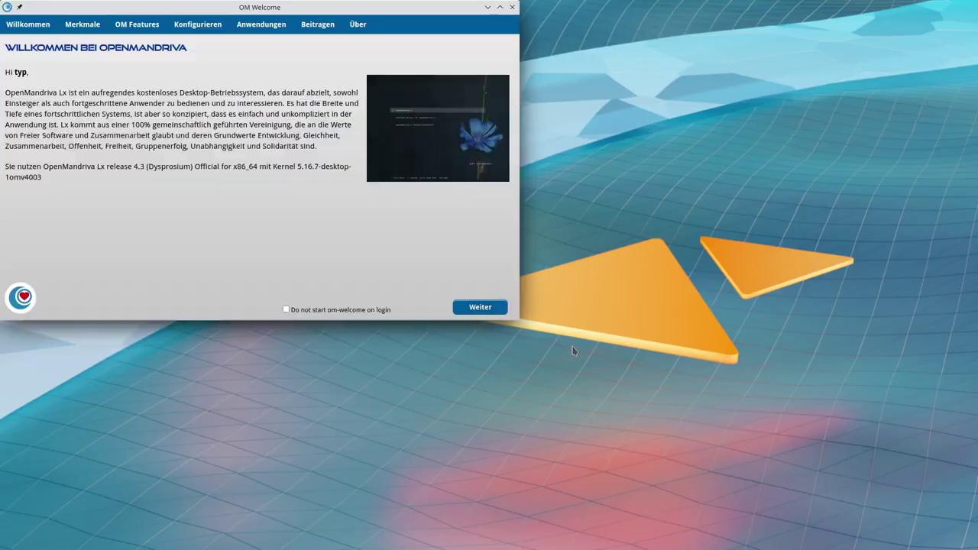
drag(298, 10, 545, 120)
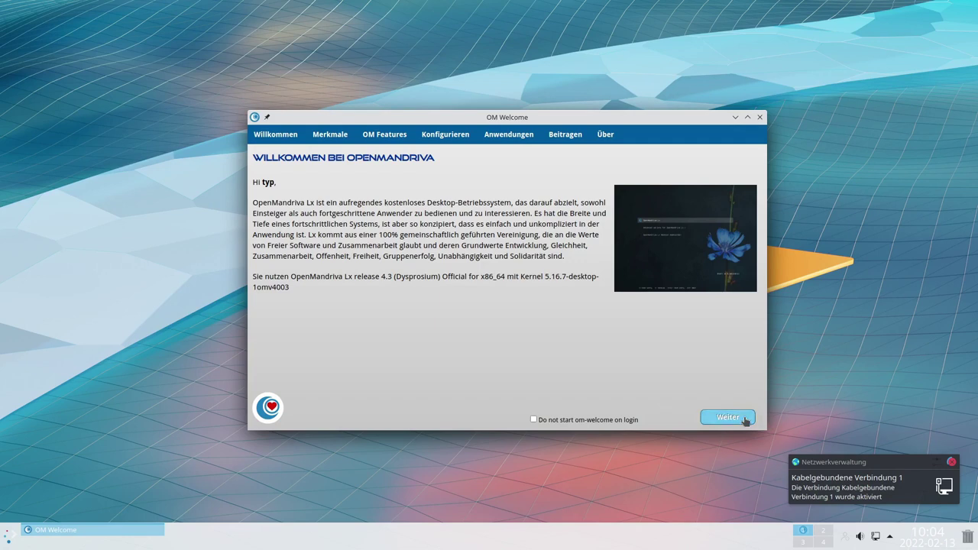
Advance OM Welcome to the OM Features page and open the Desktop Presets chooser once more
click(742, 421)
click(742, 422)
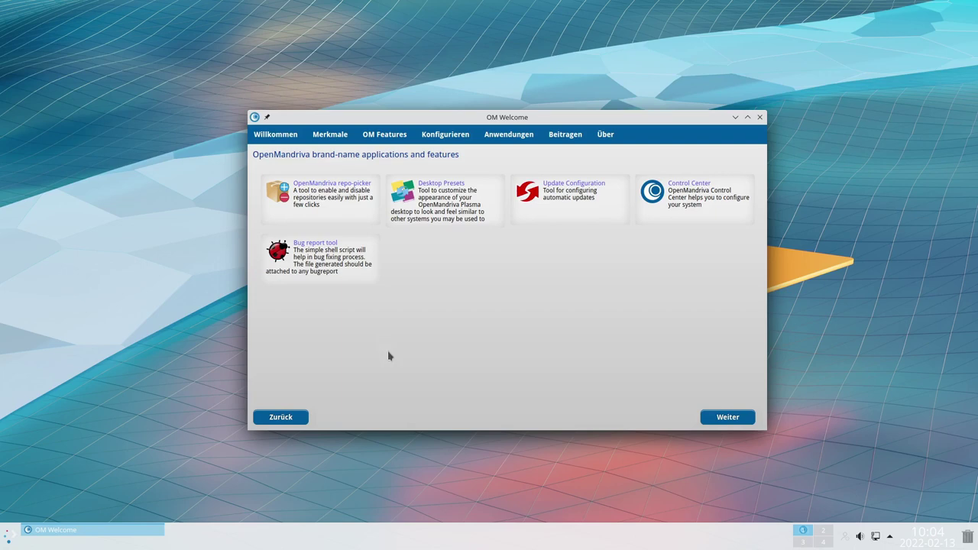
drag(362, 116, 441, 99)
right_click(155, 148)
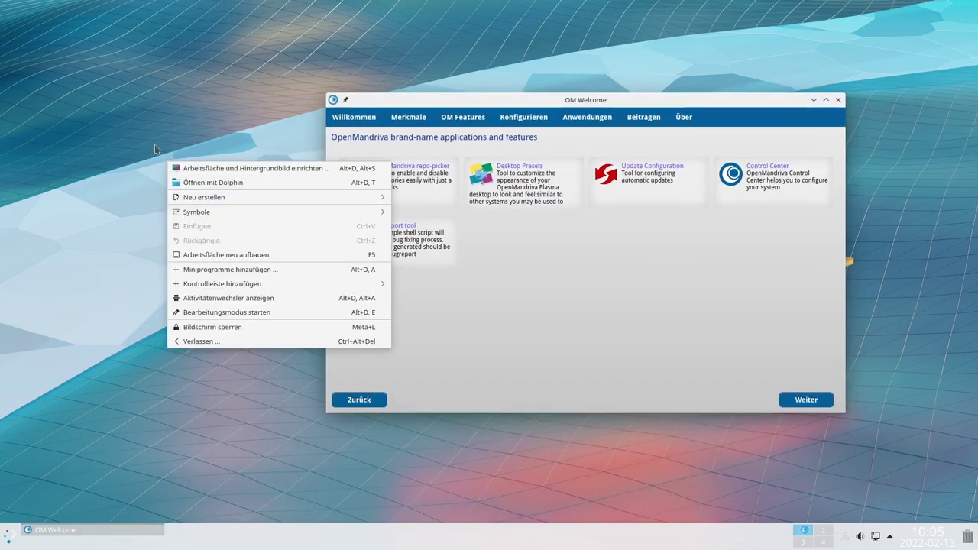
click(78, 131)
right_click(171, 177)
click(119, 279)
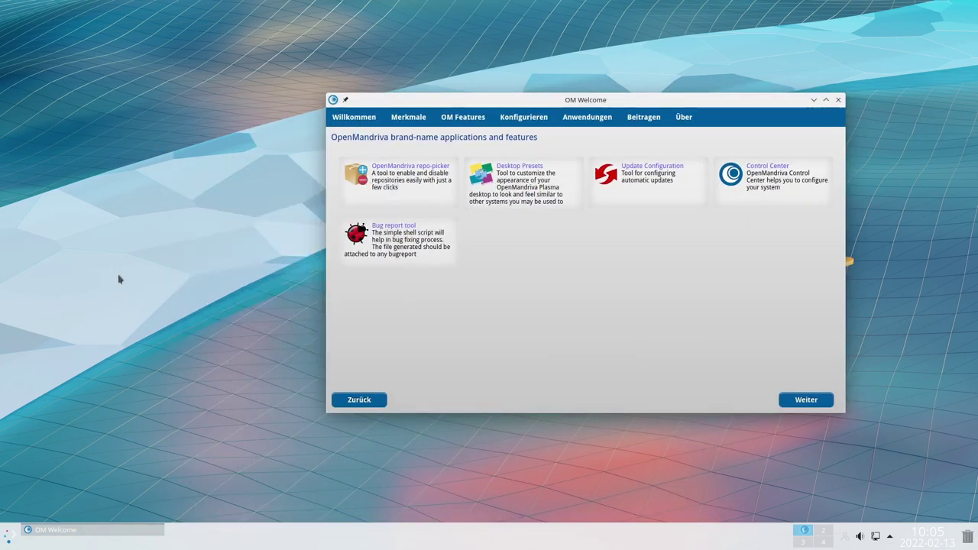
click(535, 322)
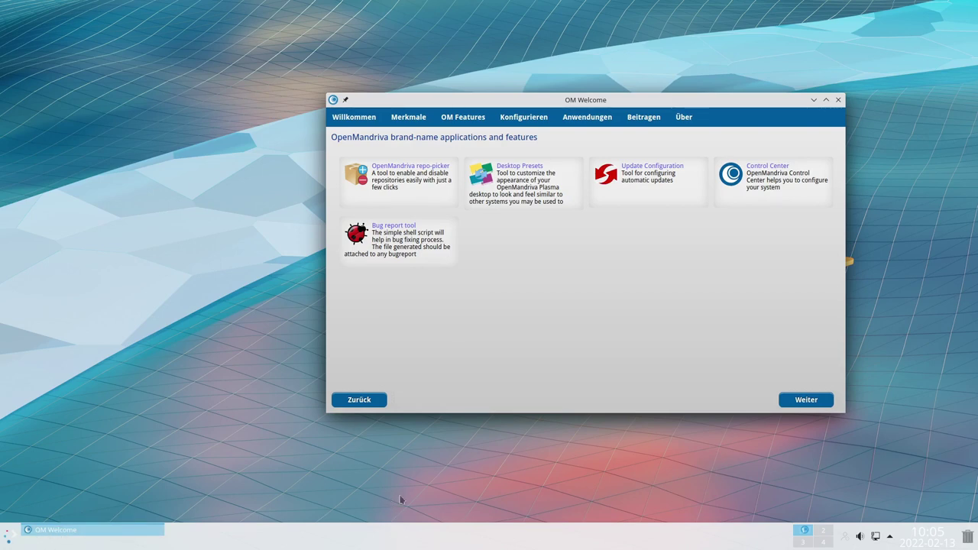
click(525, 174)
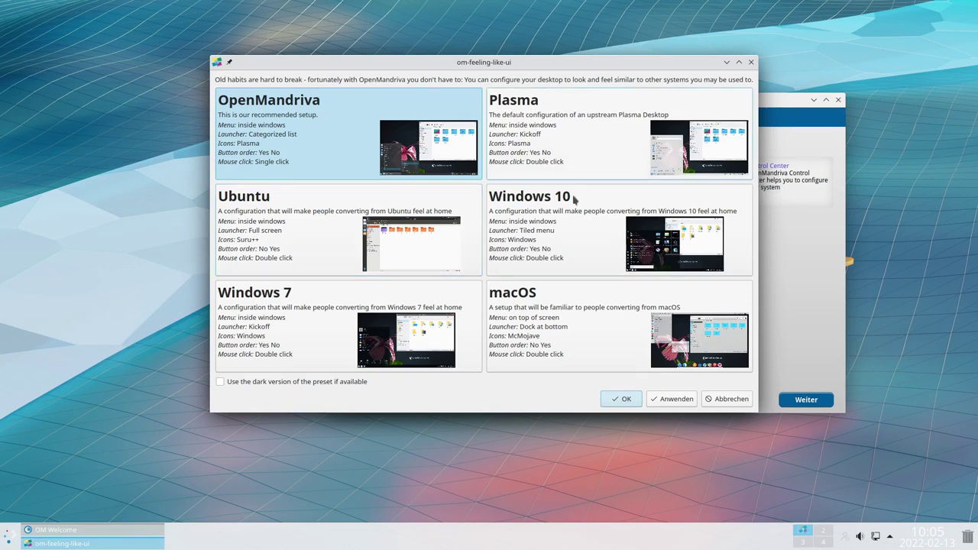
Apply the Ubuntu preset, accept icon-theme-Suru and qt-theme-kvantum, and authorise with the admin password
click(365, 206)
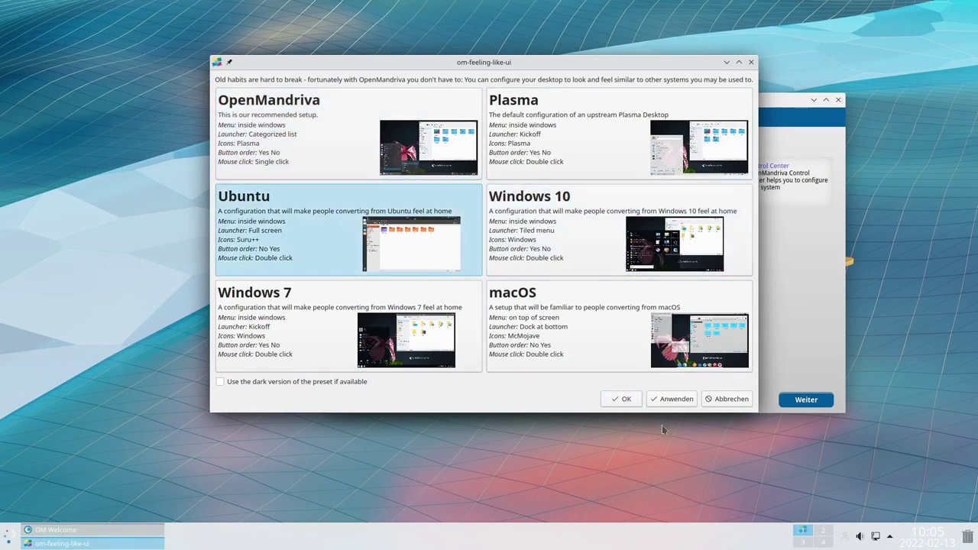
click(672, 399)
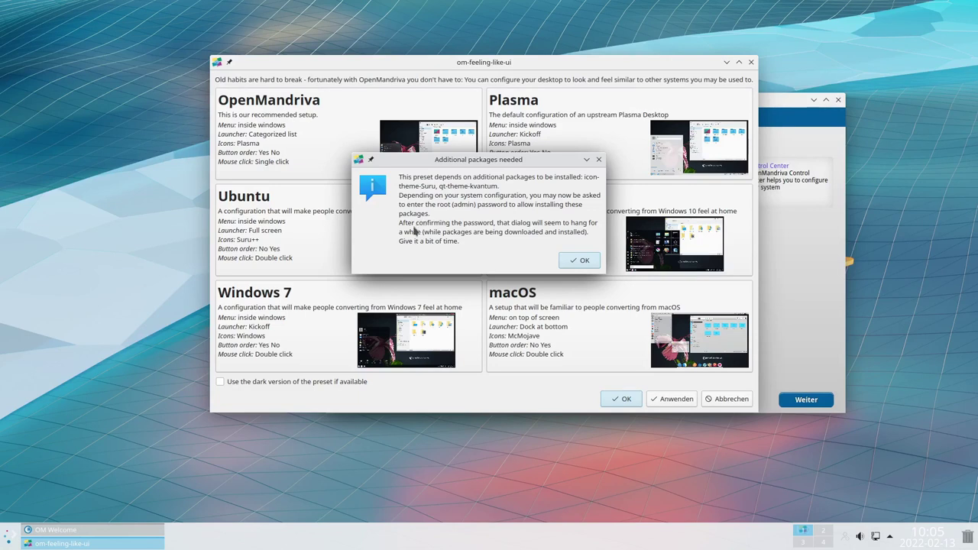
click(582, 260)
text(•)
key(Return)
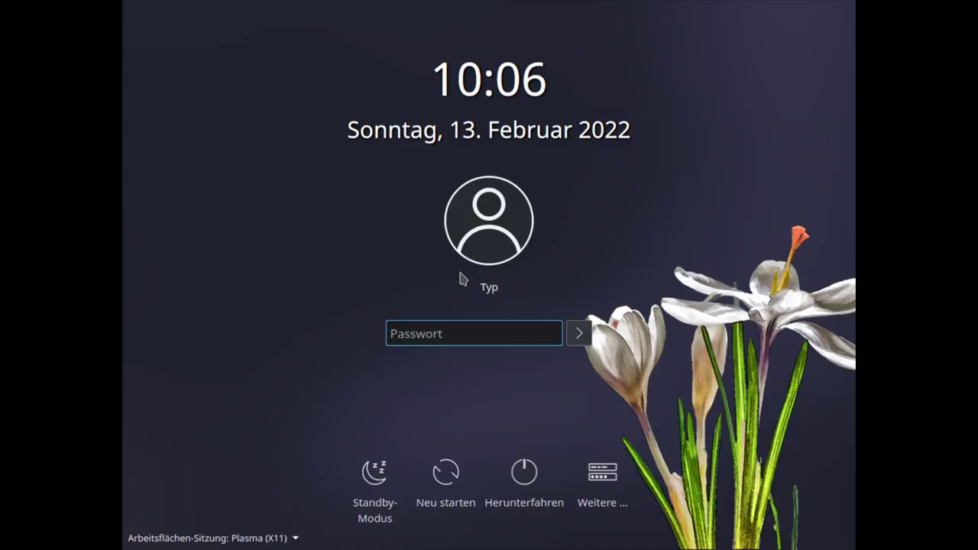
Enter the account password at the SDDM login screen to start the Ubuntu-styled session
text(••••)
key(Return)
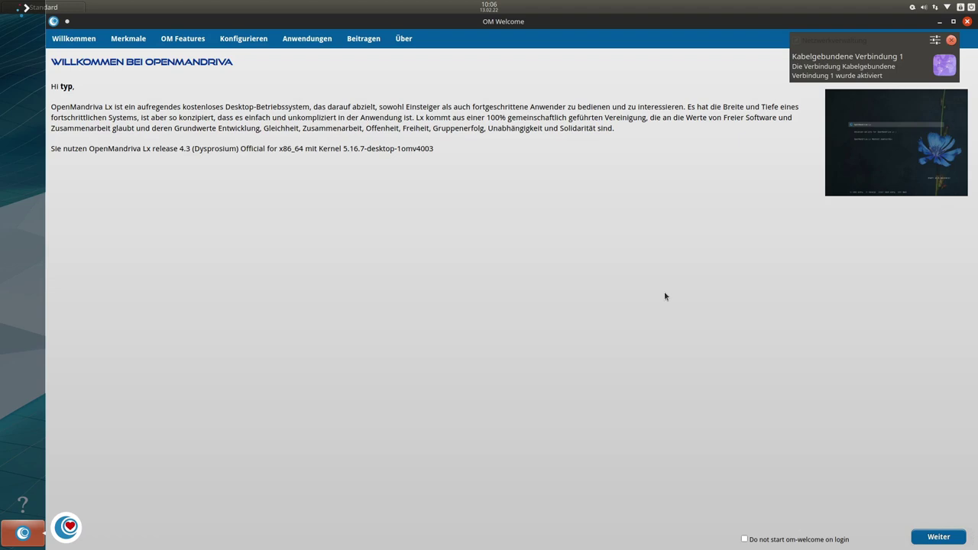
Dismiss the network notification, un-maximize and centre OM Welcome, then reopen Desktop Presets from OM Features
click(951, 40)
click(953, 21)
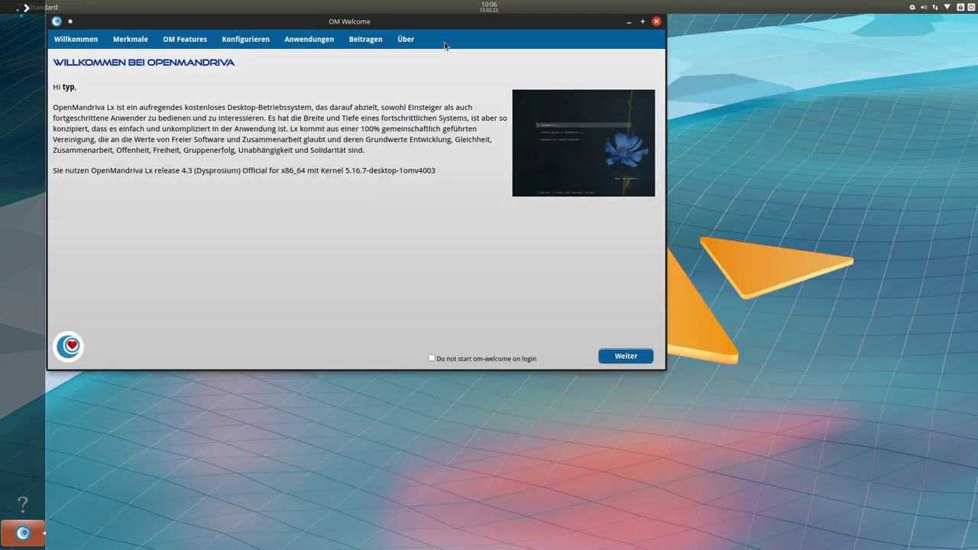
drag(413, 25, 592, 76)
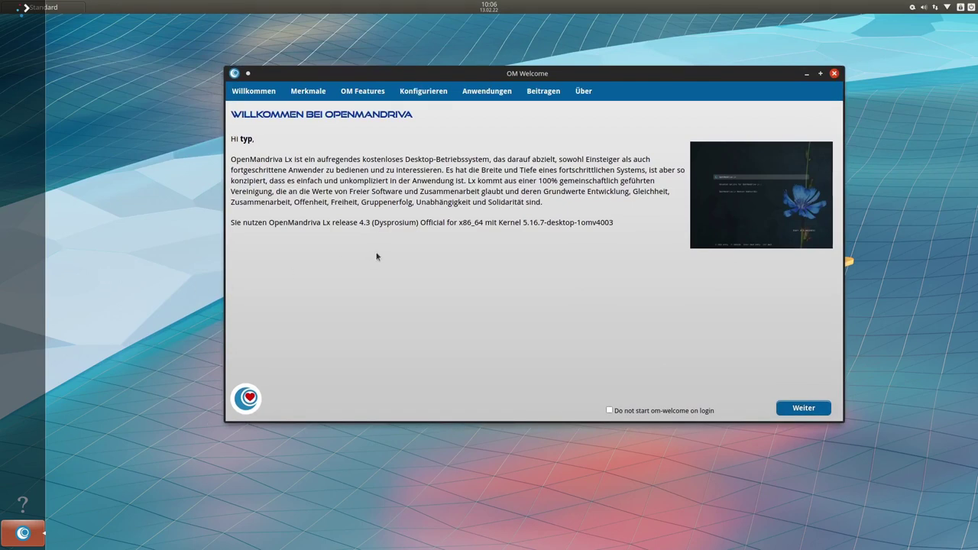
click(803, 409)
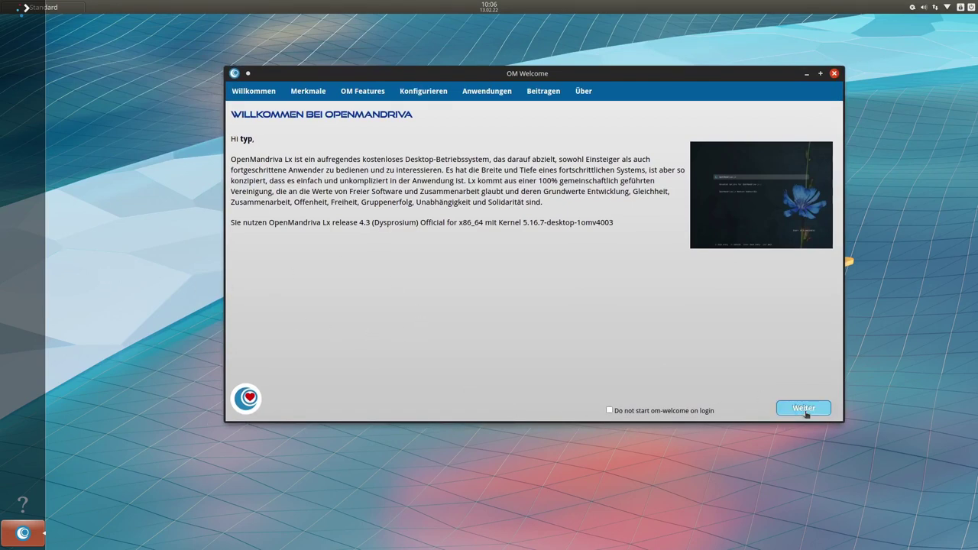
click(803, 408)
click(803, 408)
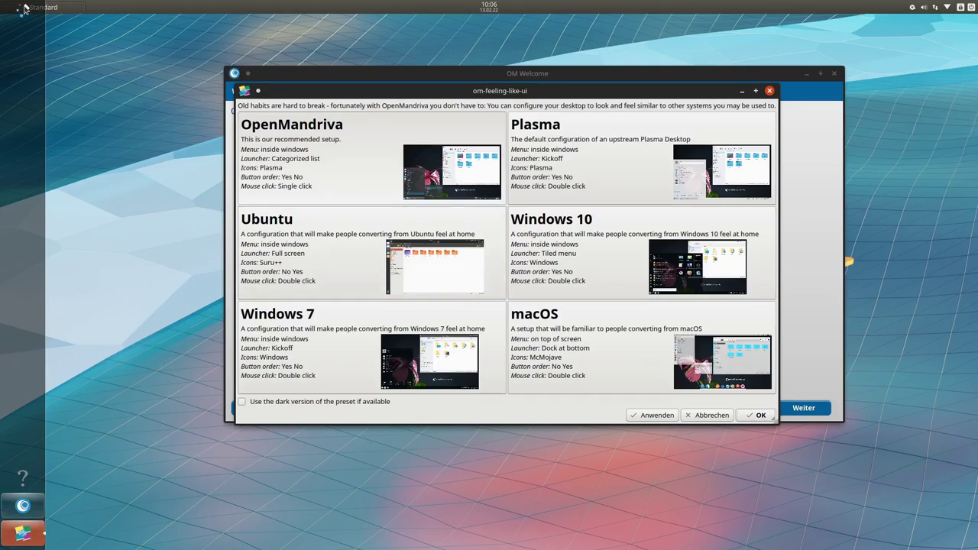
Glance at the application dashboard, then move the preset chooser to reveal the welcome tabs
click(25, 7)
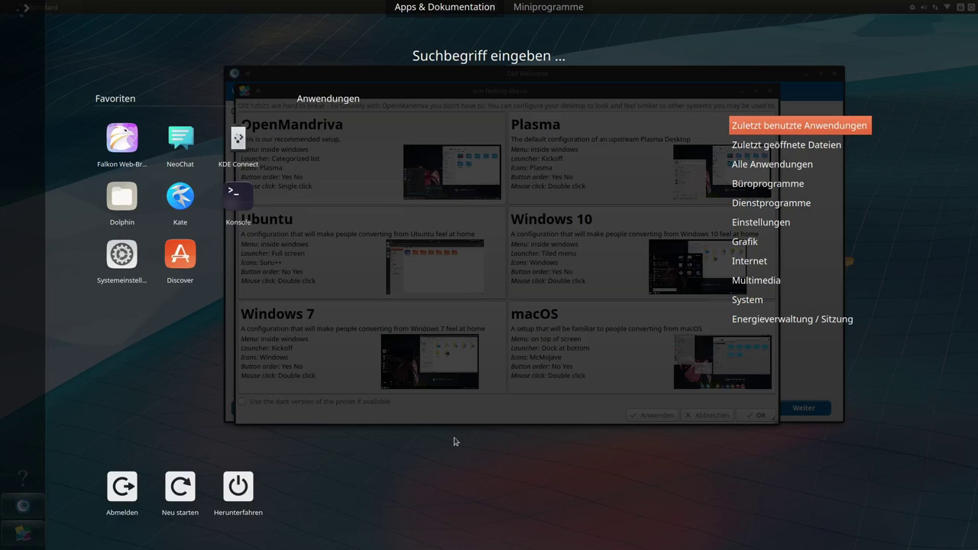
click(433, 474)
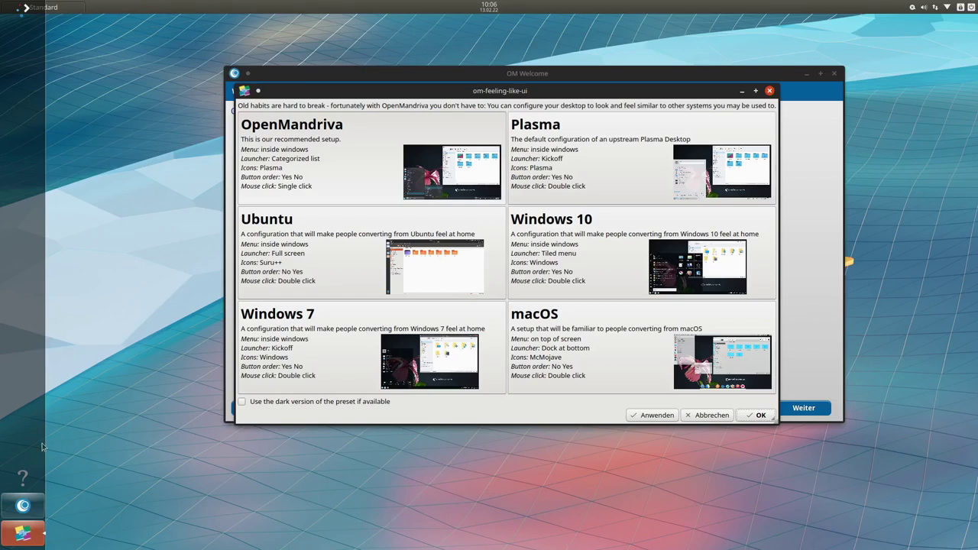
mouse_move(25, 505)
drag(445, 90, 490, 110)
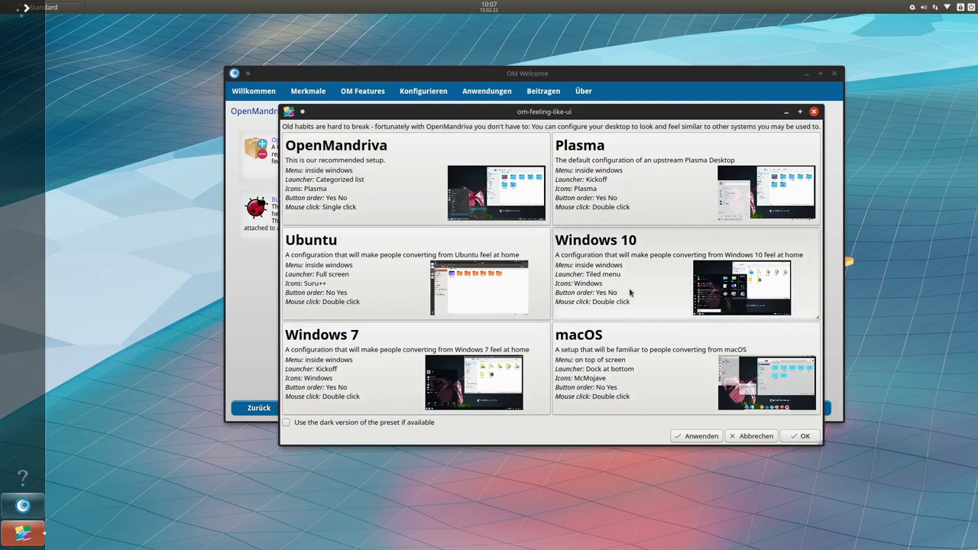
Apply the Windows 10 preset, accepting its additional packages and entering the admin password
click(693, 436)
click(554, 298)
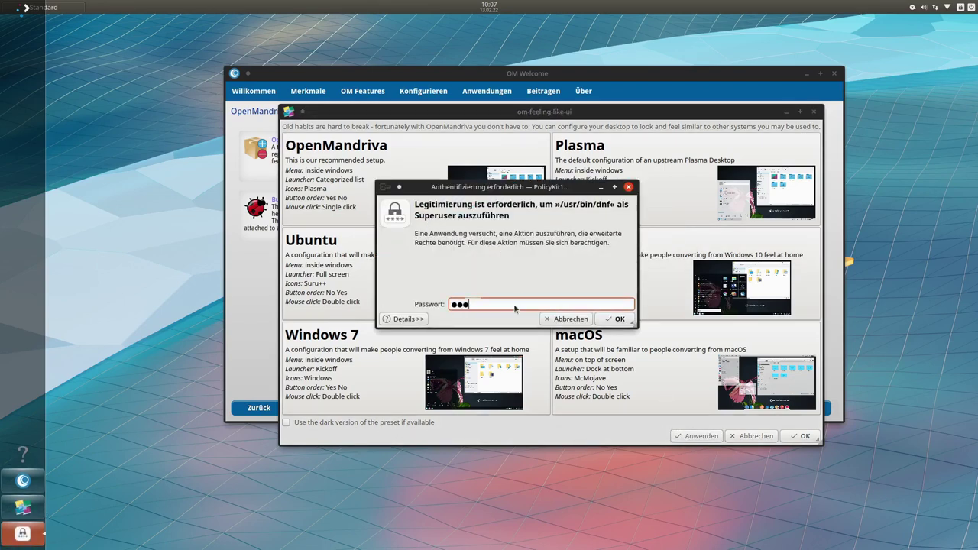
key(Return)
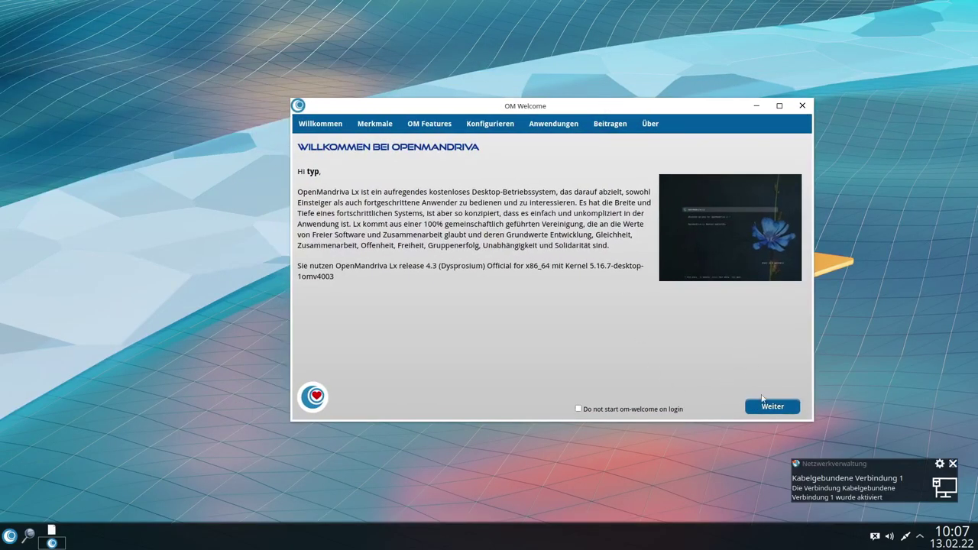
Open the Windows 10-style start menu, scroll its Most Used list, close it and reopen it
click(5, 540)
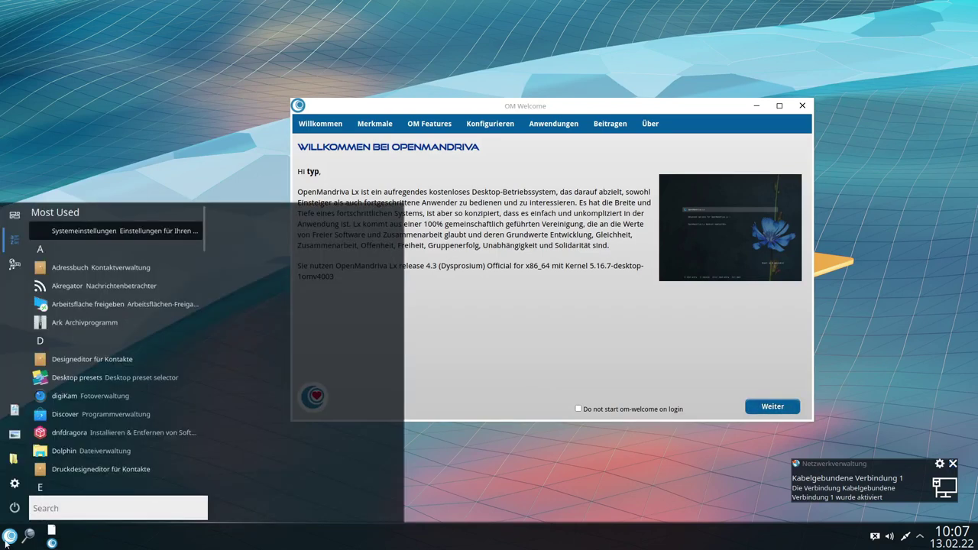
scroll(61, 370, down, 3)
scroll(61, 367, down, 3)
scroll(61, 366, up, 5)
click(167, 117)
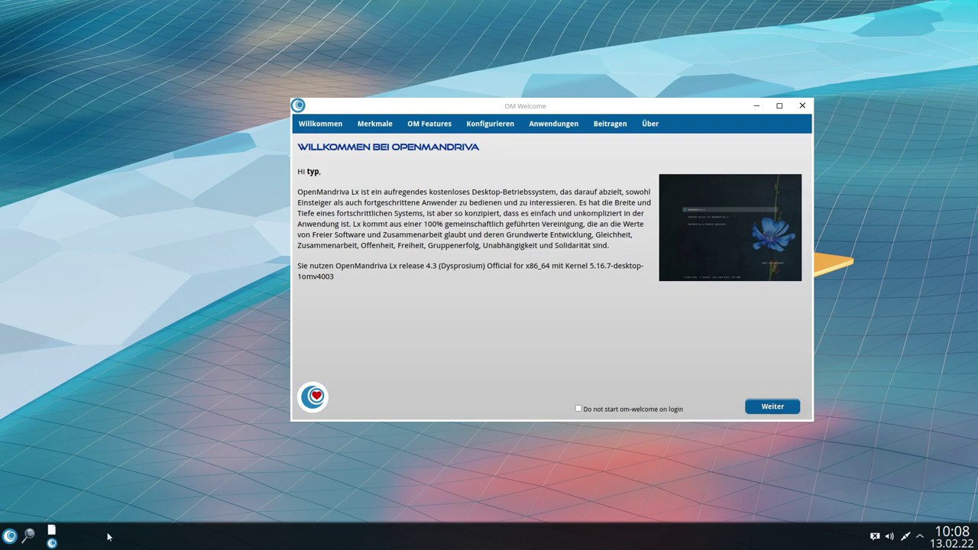
click(9, 536)
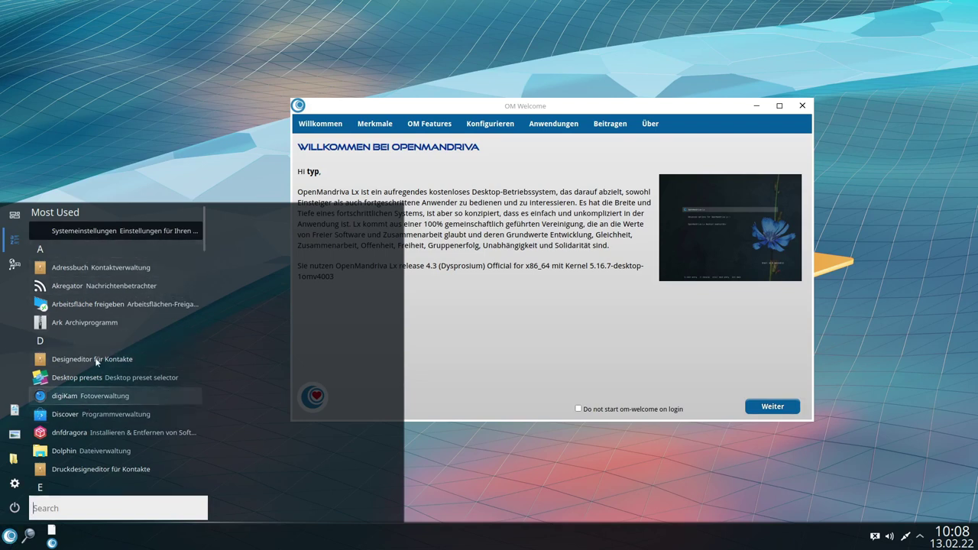
Use the launcher's alphabet index to list applications starting with A, then S
scroll(97, 362, down, 5)
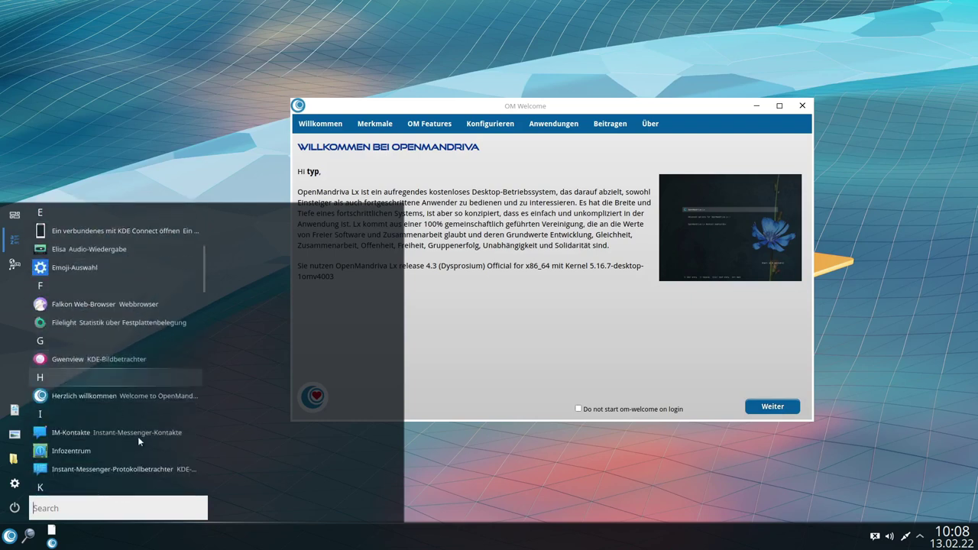
click(102, 377)
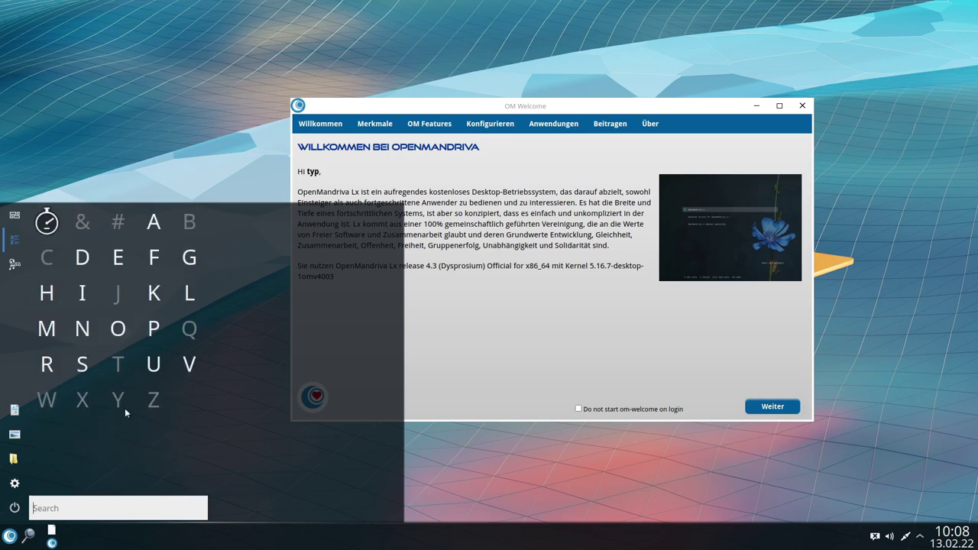
click(152, 221)
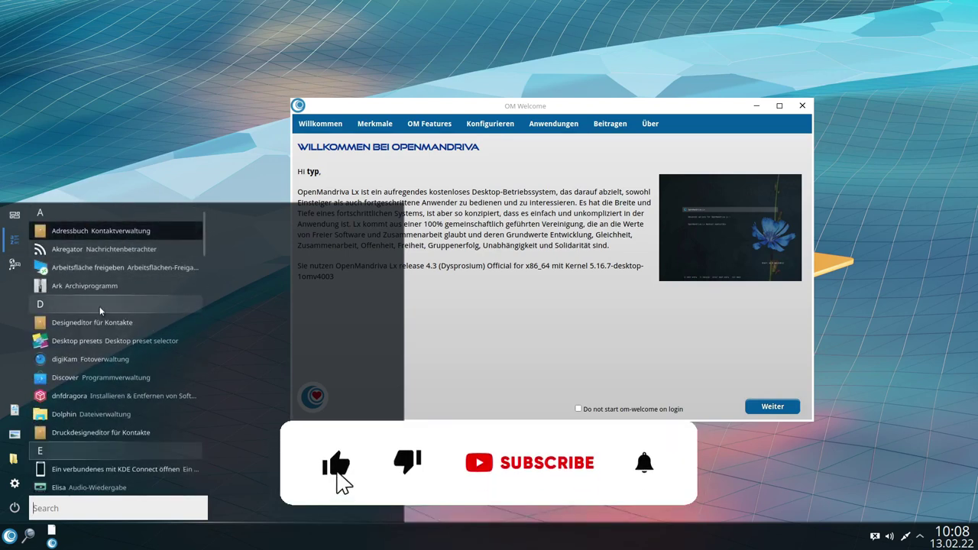
click(109, 376)
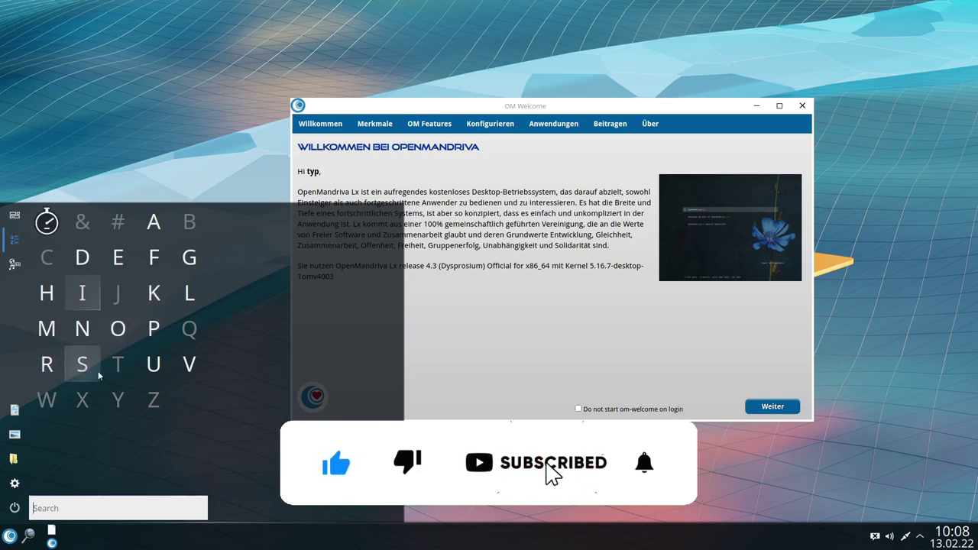
click(79, 357)
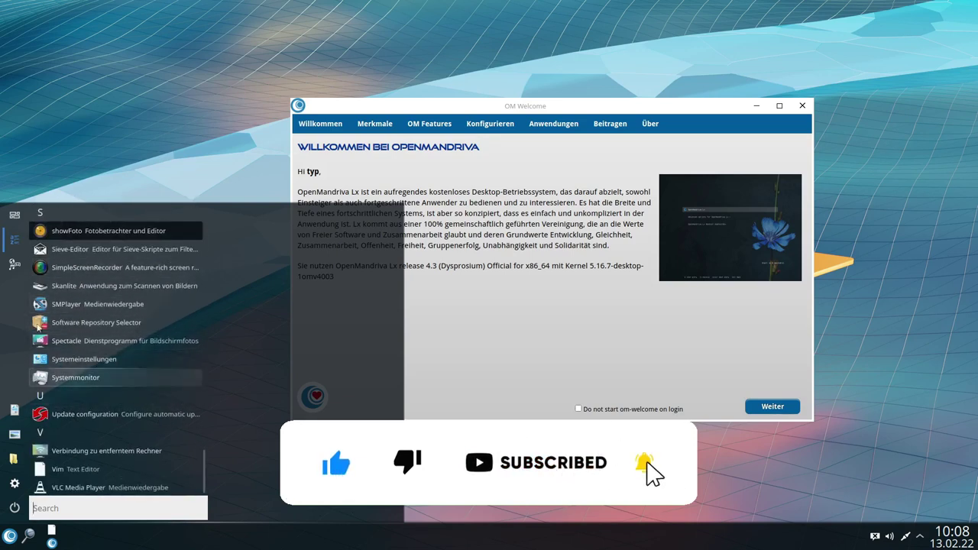
Switch the launcher to the Categories view and scroll through the category groups
click(14, 260)
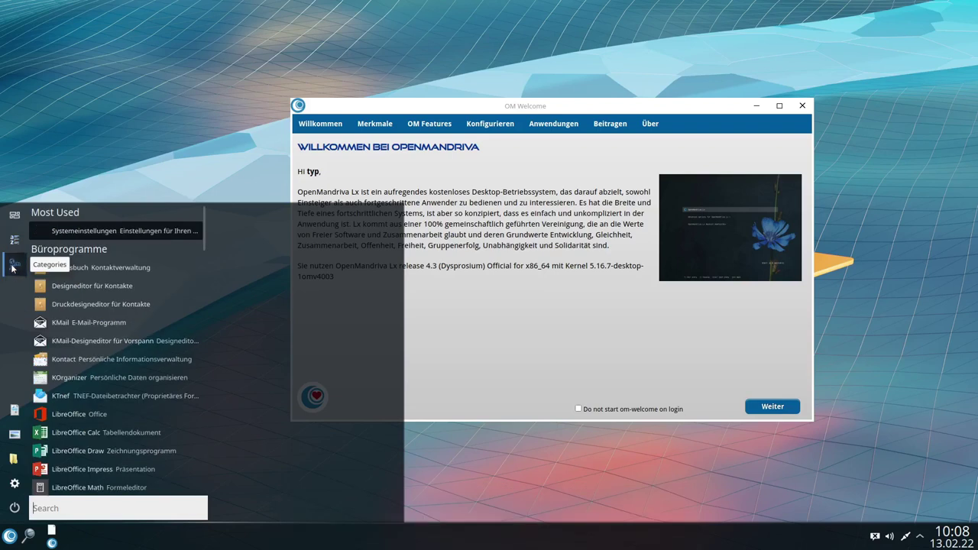
scroll(156, 313, down, 4)
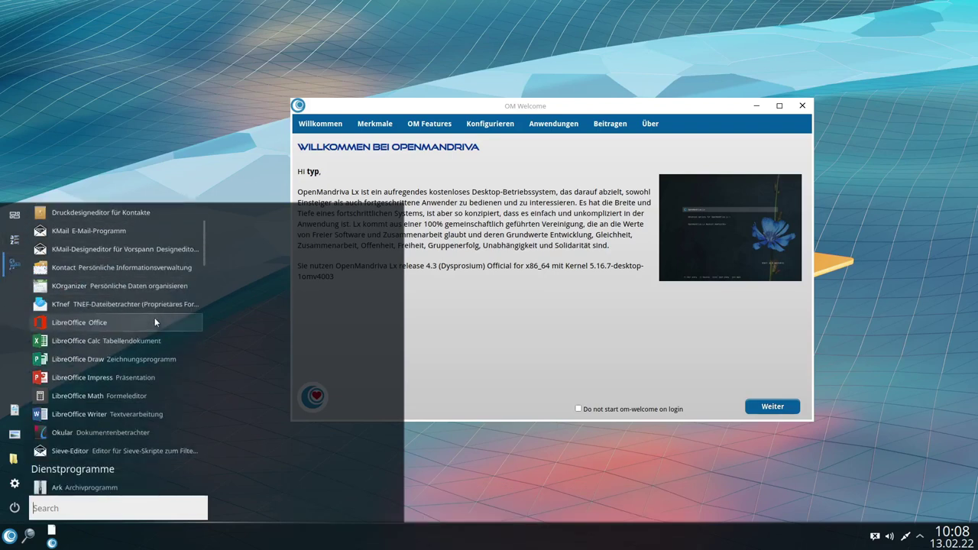
scroll(154, 326, up, 4)
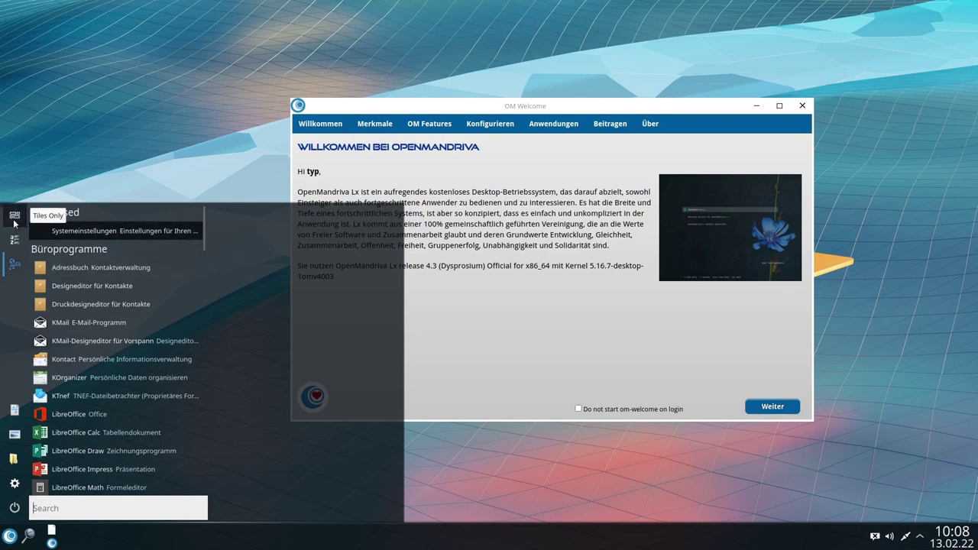
scroll(107, 344, down, 18)
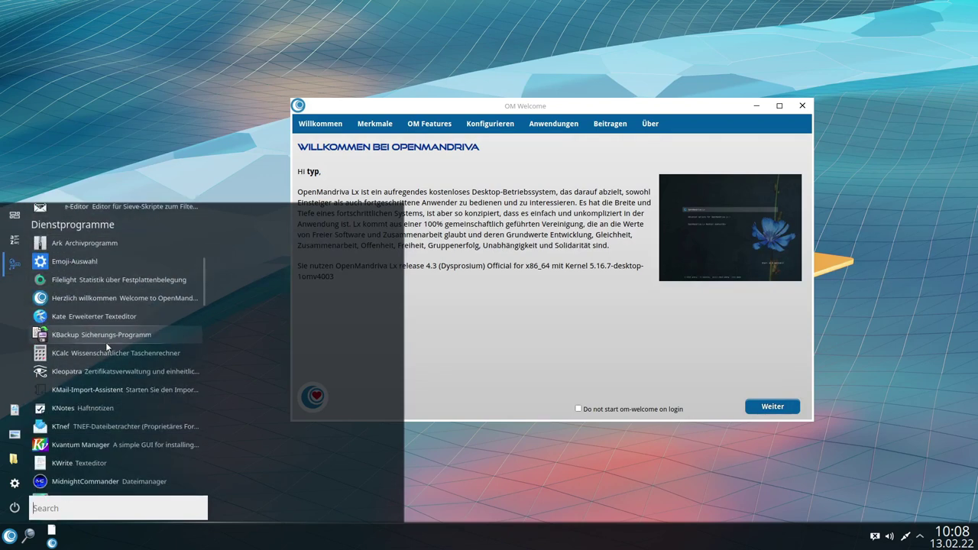
scroll(107, 347, down, 1)
scroll(92, 382, up, 10)
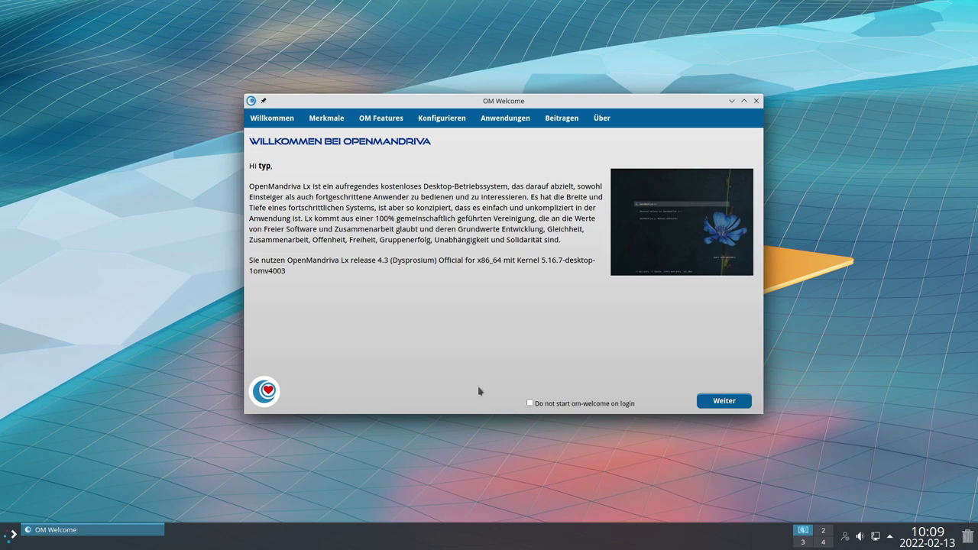
Page forward to OM Features and open Update Configuration for automatic updates
drag(438, 102, 472, 117)
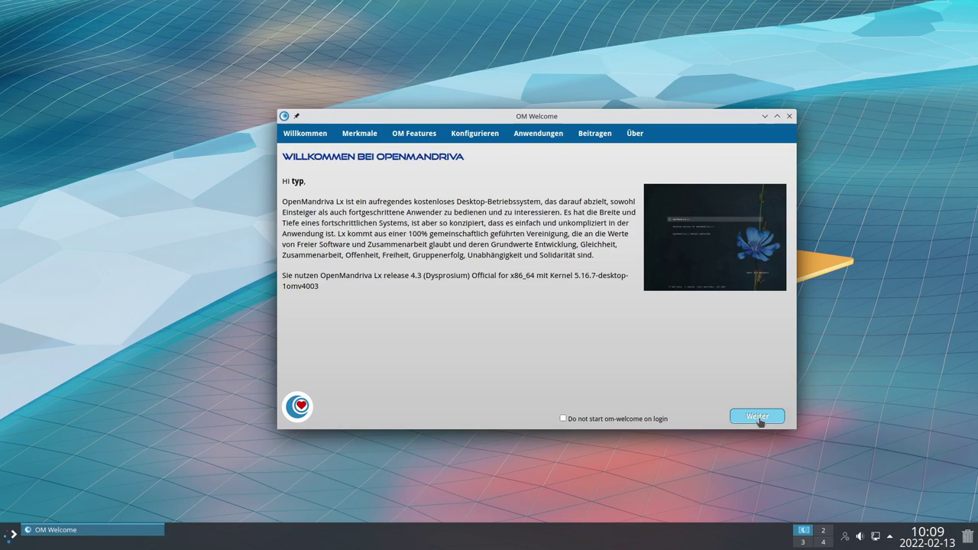
click(758, 417)
click(757, 417)
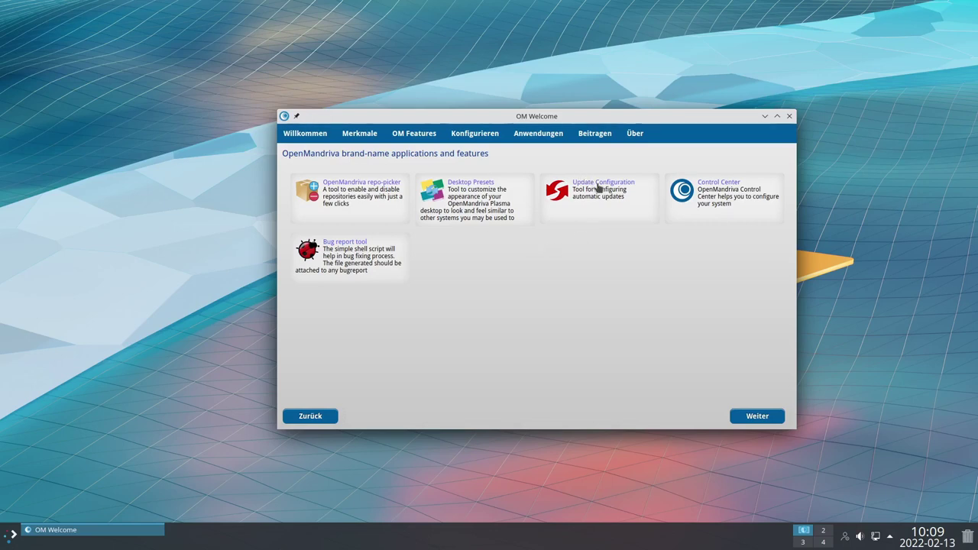
click(598, 189)
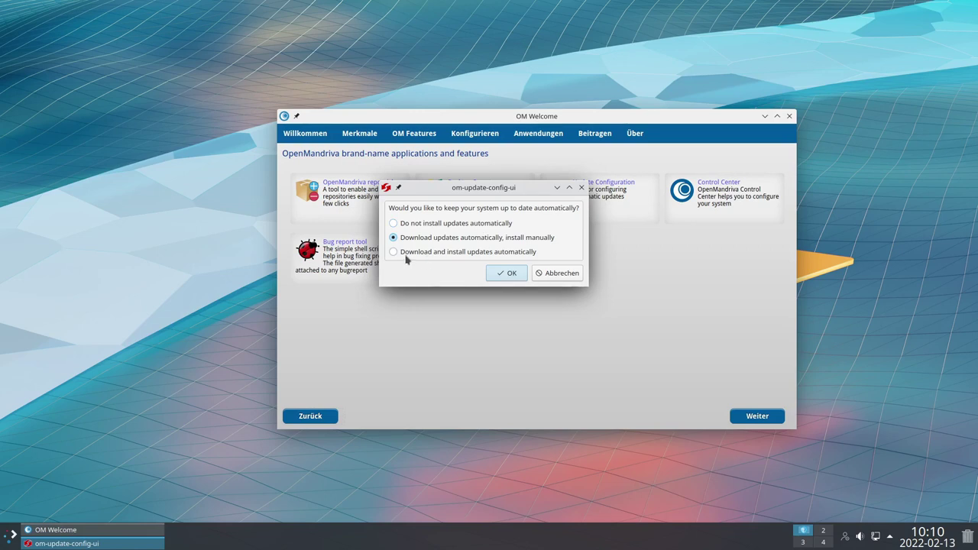
Set updates to download automatically with manual install, authorizing with the admin password
click(439, 239)
click(509, 278)
text(••)
key(Return)
Close the update settings and open the OpenMandriva Control Center, centred on screen
click(556, 277)
click(714, 187)
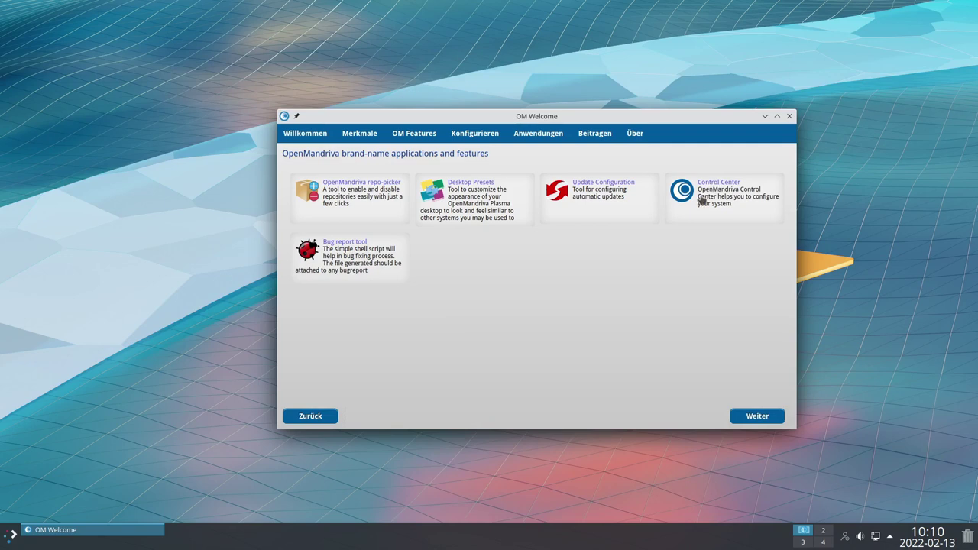
drag(291, 11, 555, 112)
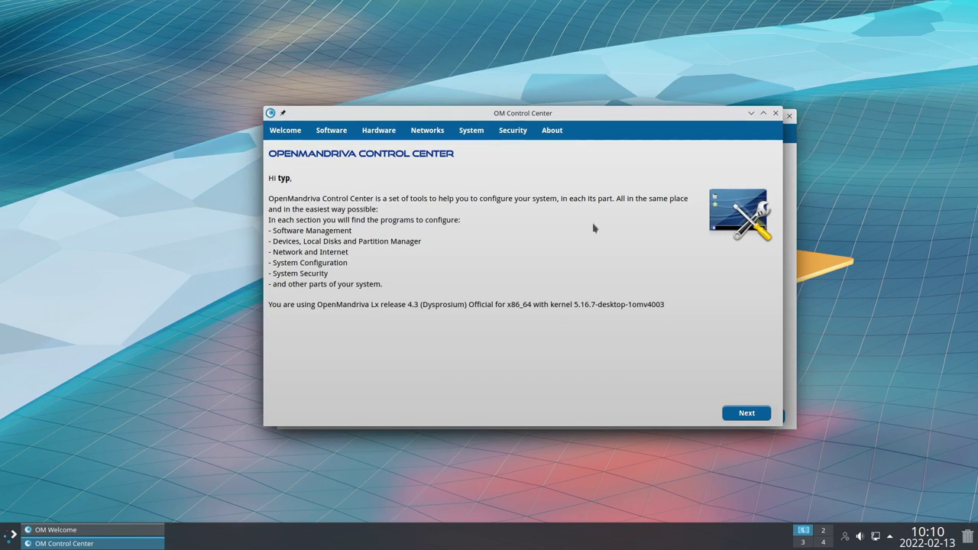
Go to Software and media management, launch DnfDrake, and dismiss the not-installed notice
click(744, 413)
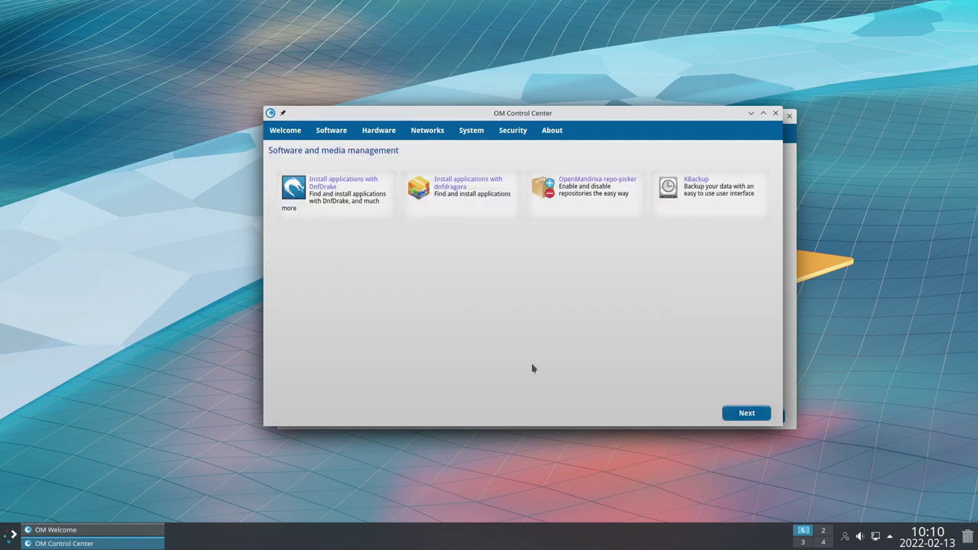
click(323, 185)
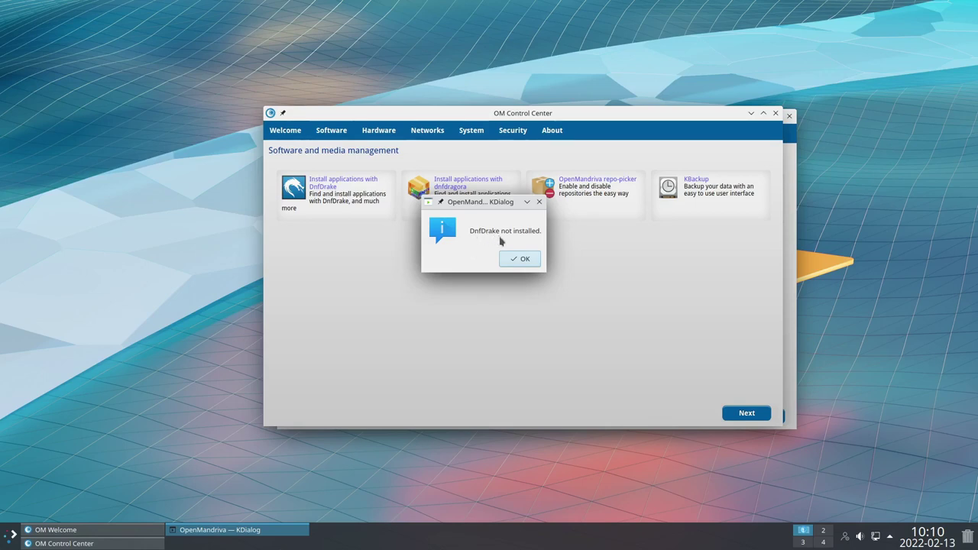
click(516, 261)
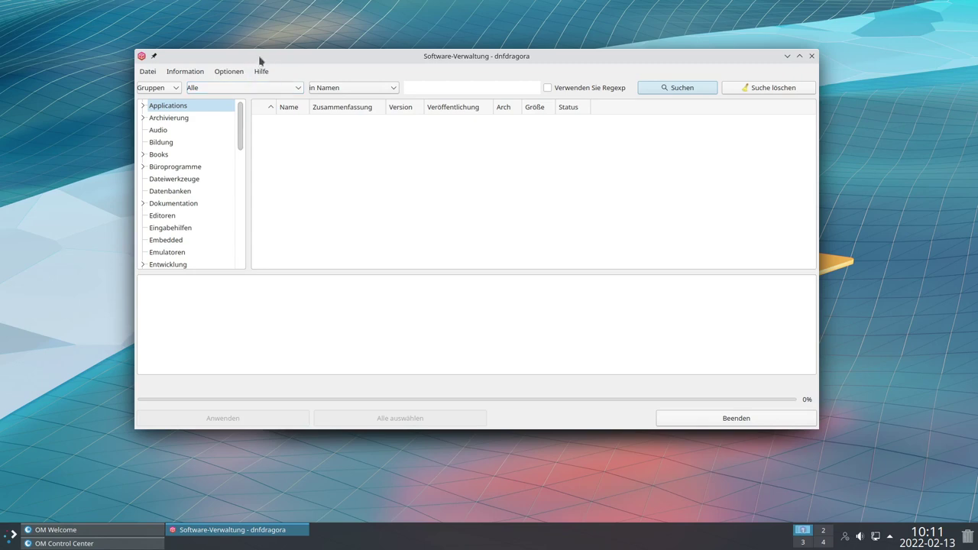
Show the Bildung package group, look through the Datei and Hilfe menus, then close dnfdragora
click(162, 143)
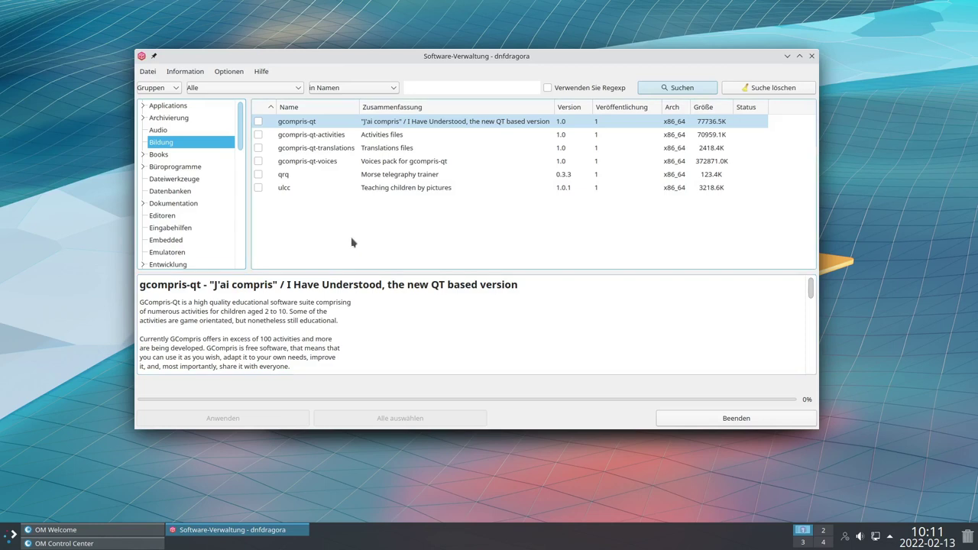
click(229, 71)
mouse_move(181, 72)
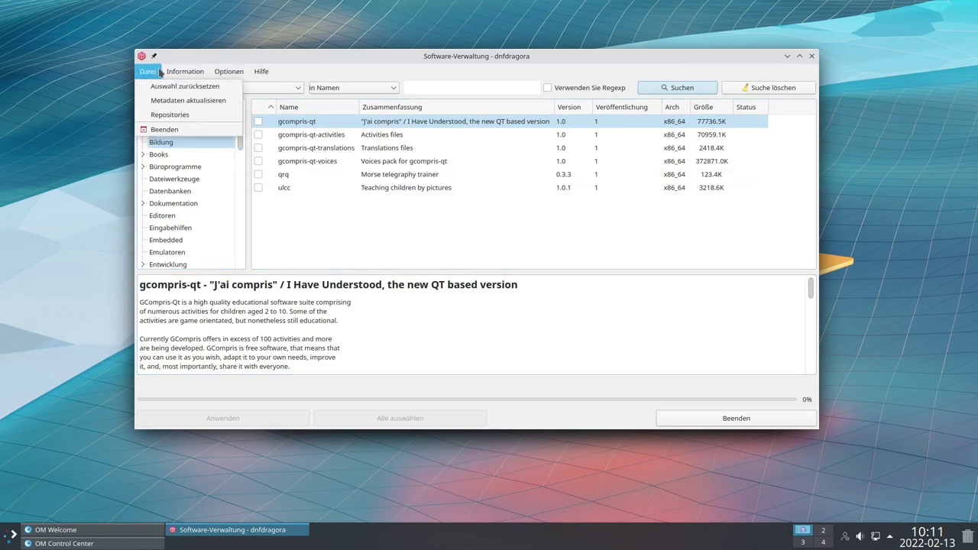
mouse_move(260, 77)
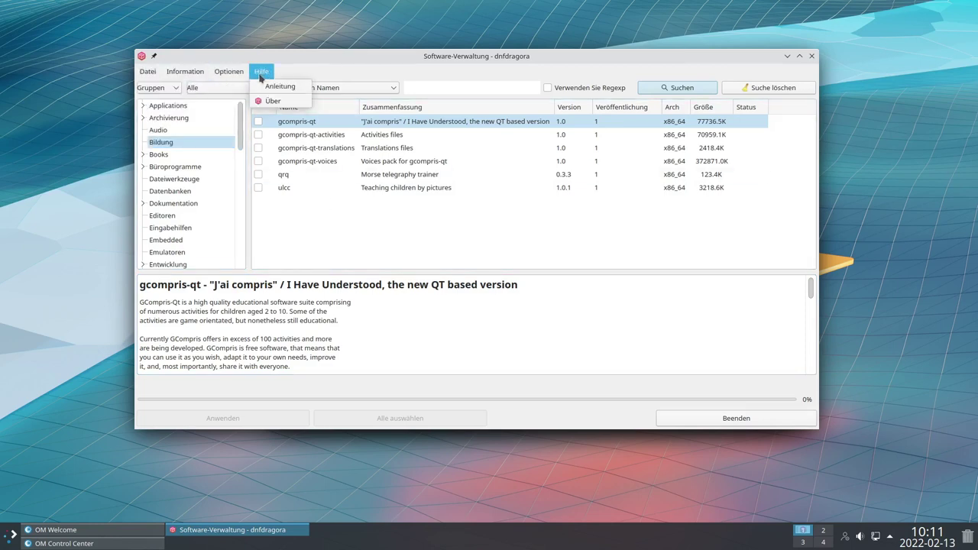
click(706, 68)
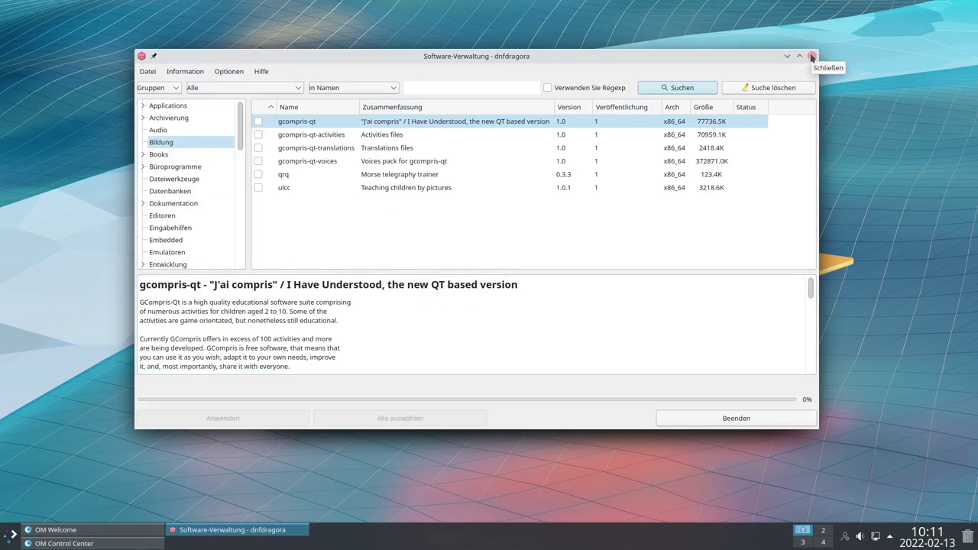
click(811, 56)
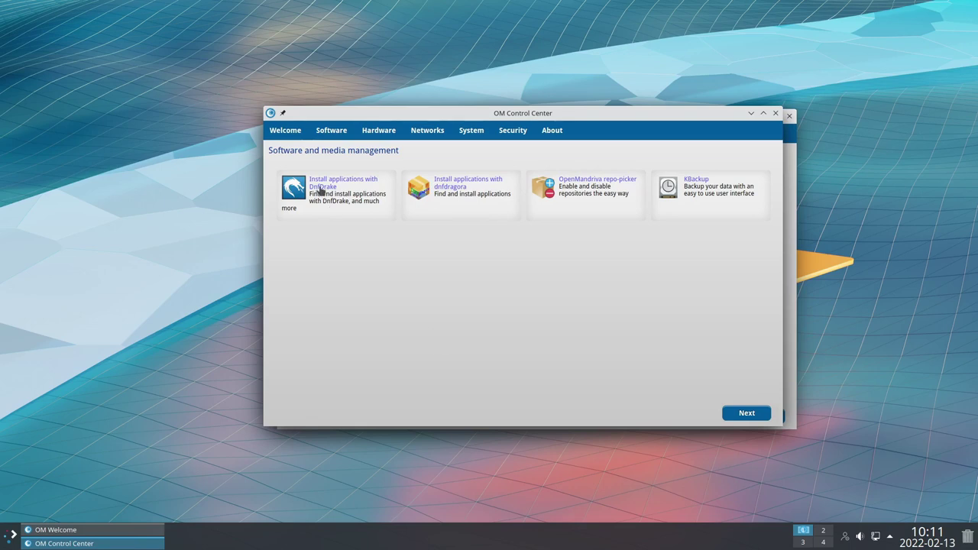
Run 'sudo dnf install dnfdrake' in a new Konsole terminal, then return to Control Center
click(10, 539)
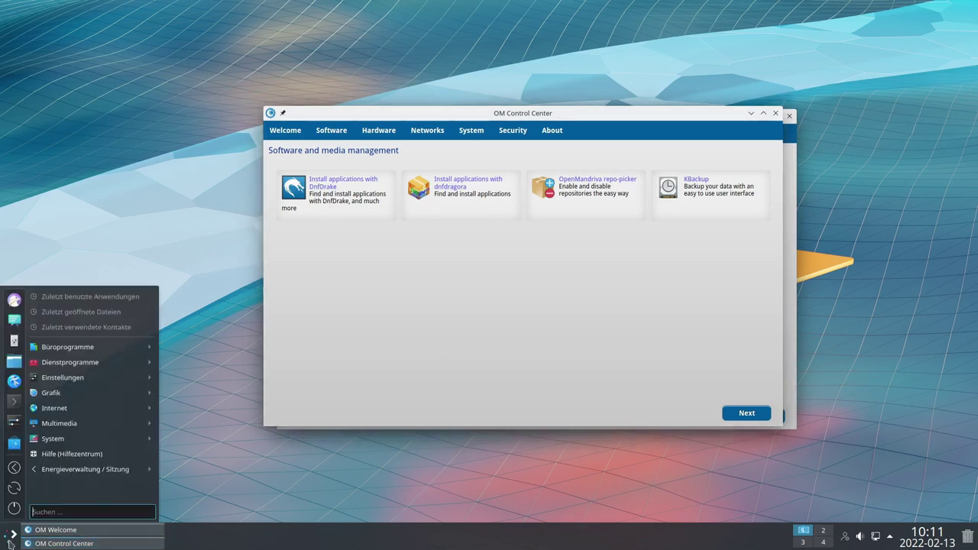
click(14, 401)
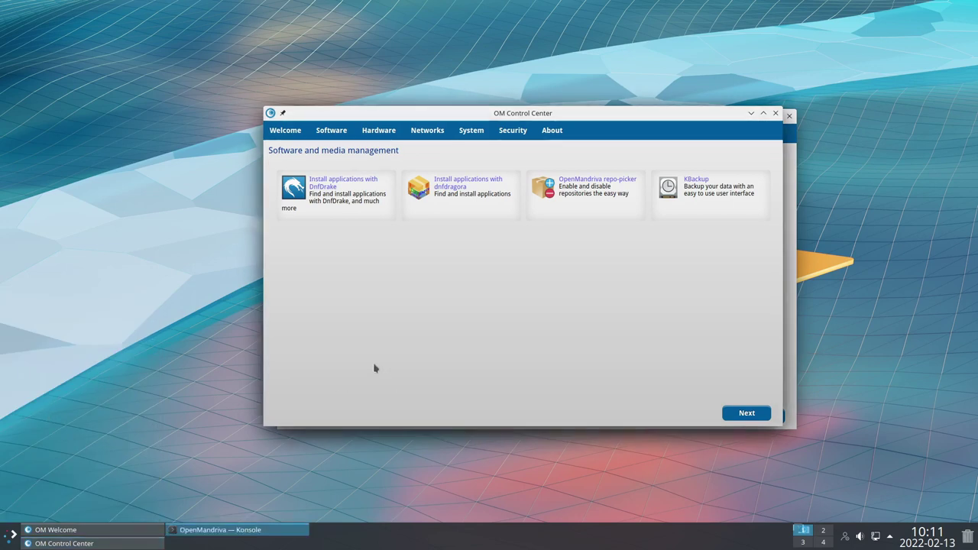
drag(289, 7, 667, 167)
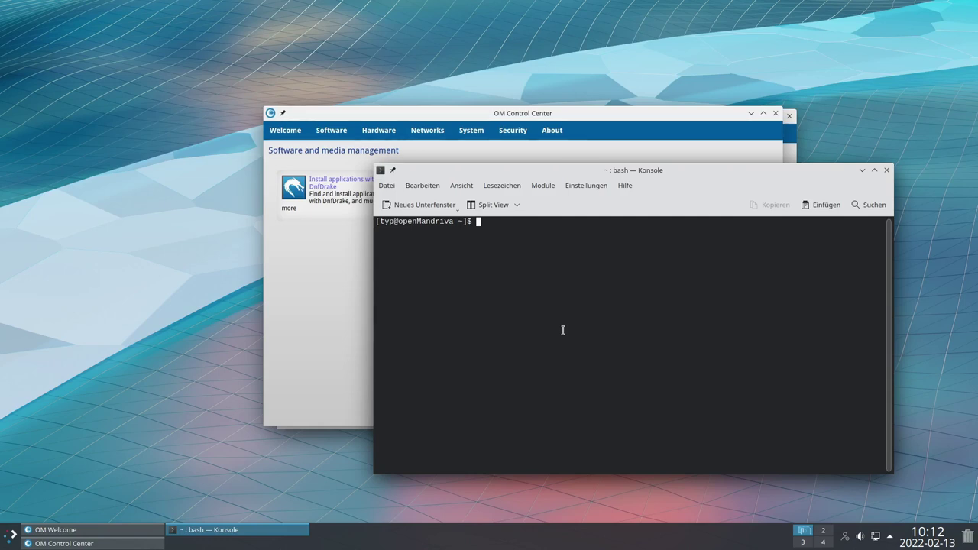
text(sudo dnf inst)
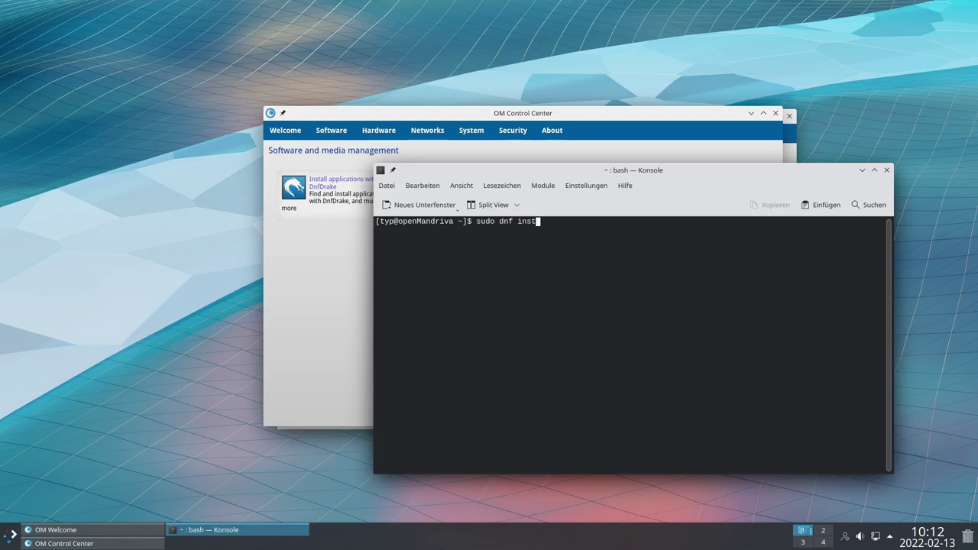
text(all dnfdrake)
key(Return)
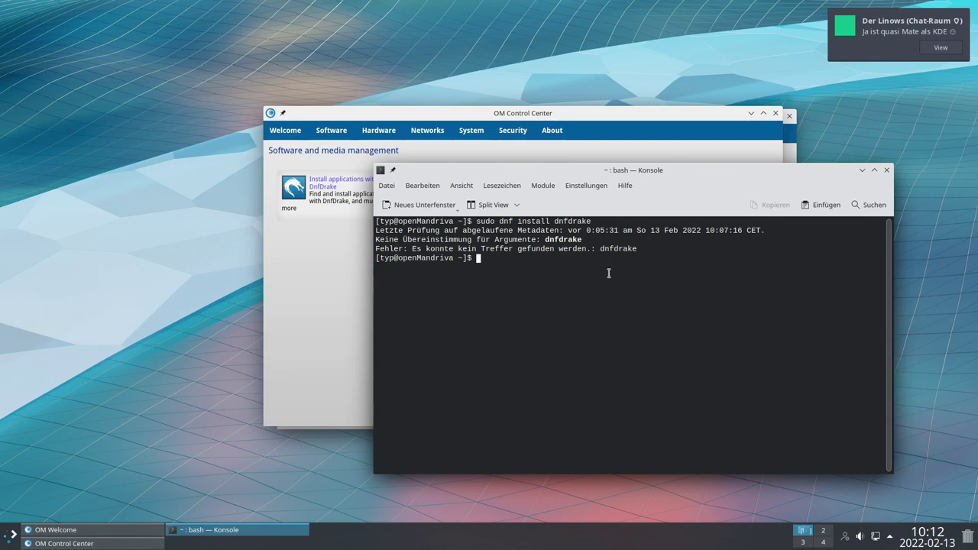
click(357, 237)
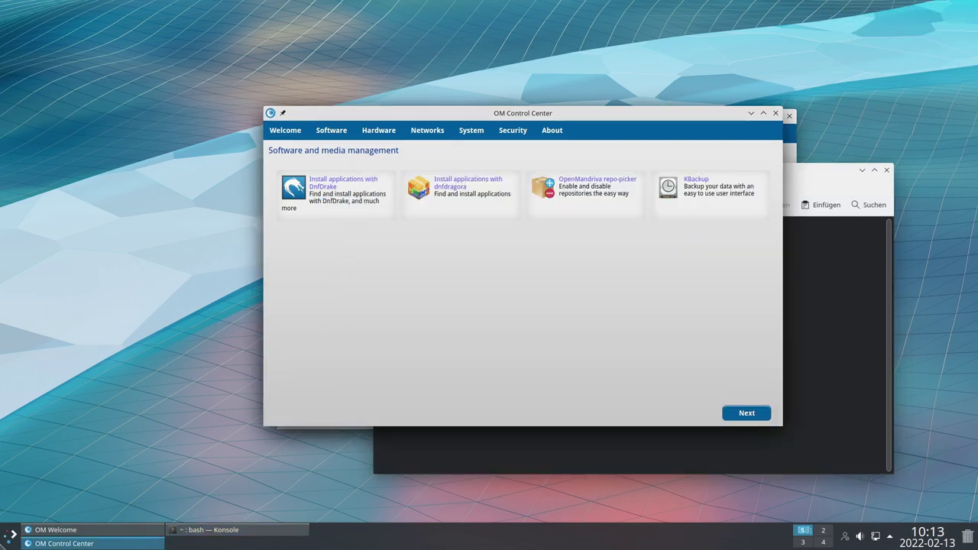
Launch the Falkon browser from the launcher's Internet submenu and centre its window
click(13, 533)
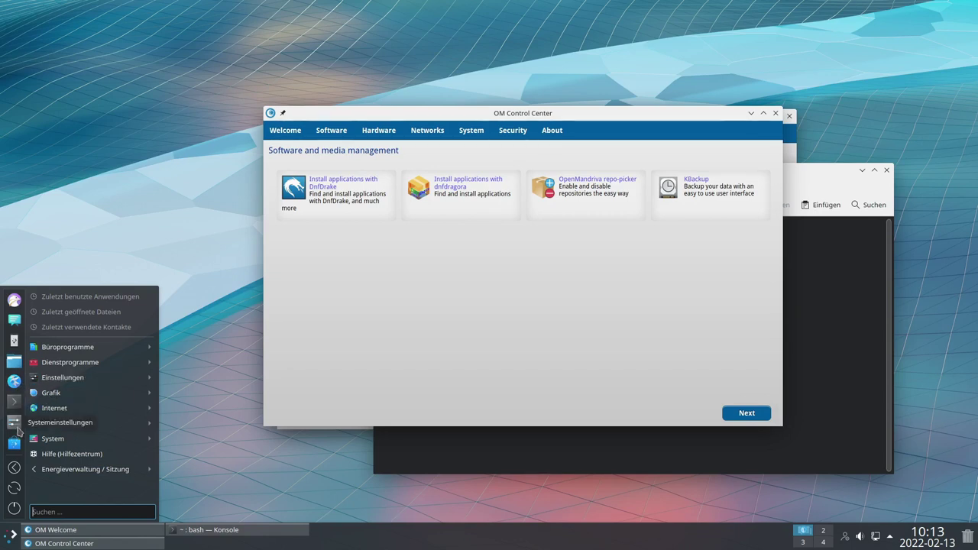
mouse_move(76, 407)
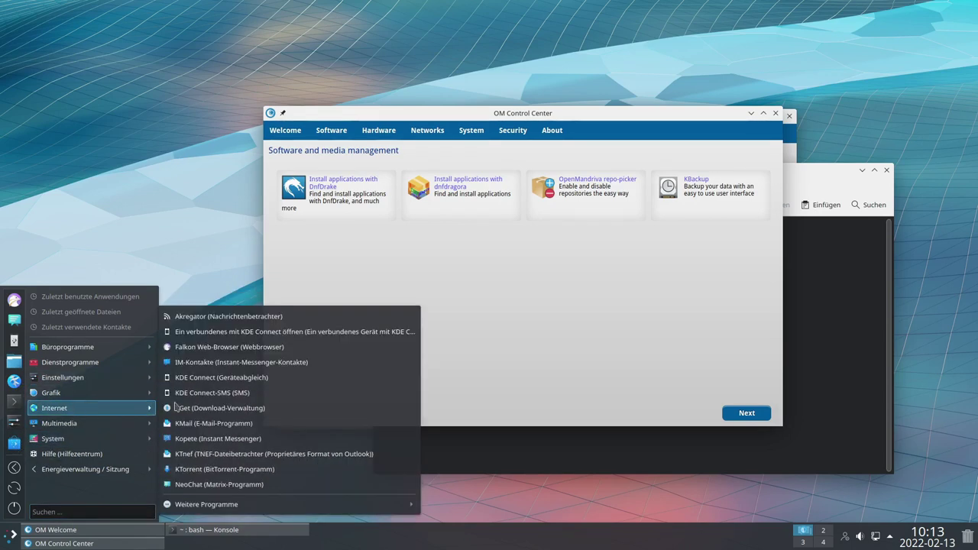
click(225, 348)
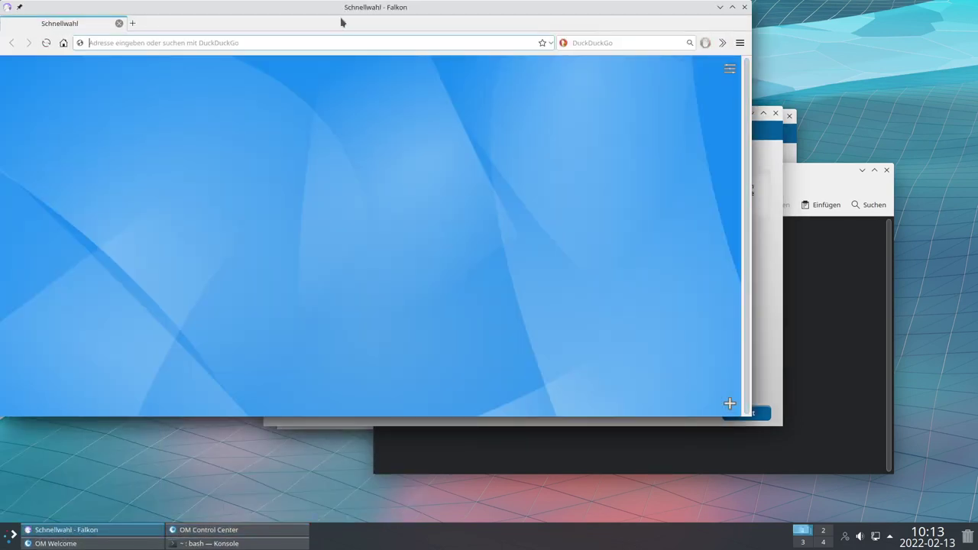
drag(408, 30, 411, 131)
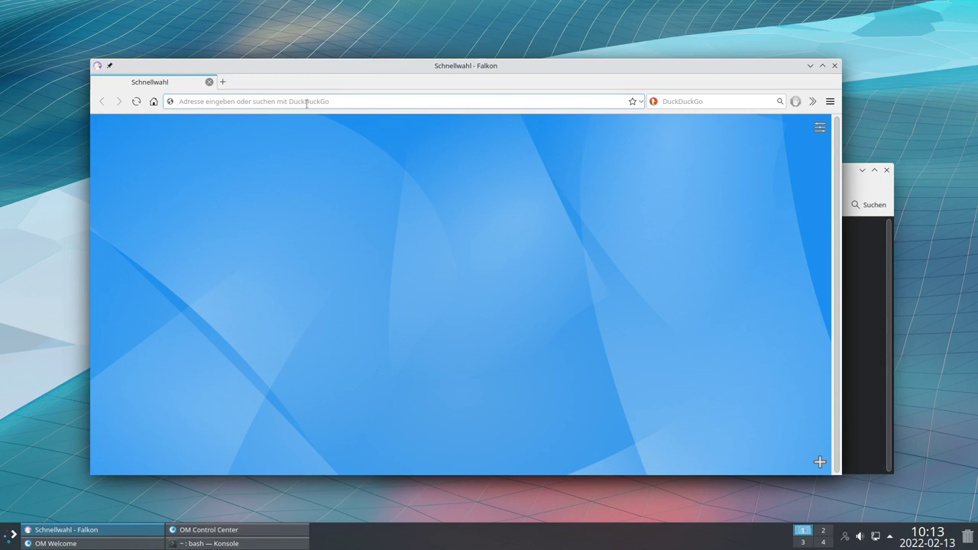
Search the web for 'Install dnfDrake', correcting the query typed as 'DNFDrake'
text(Ins)
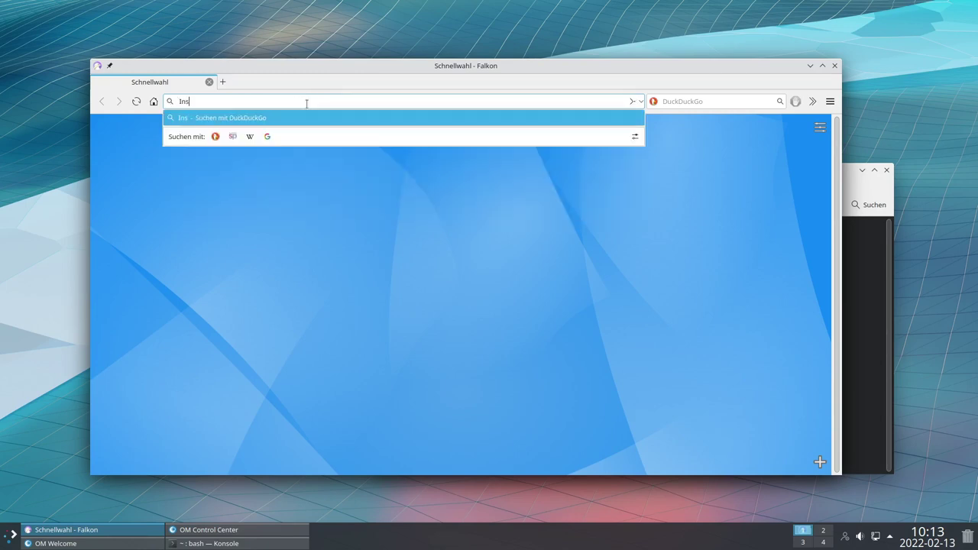
text(tall D)
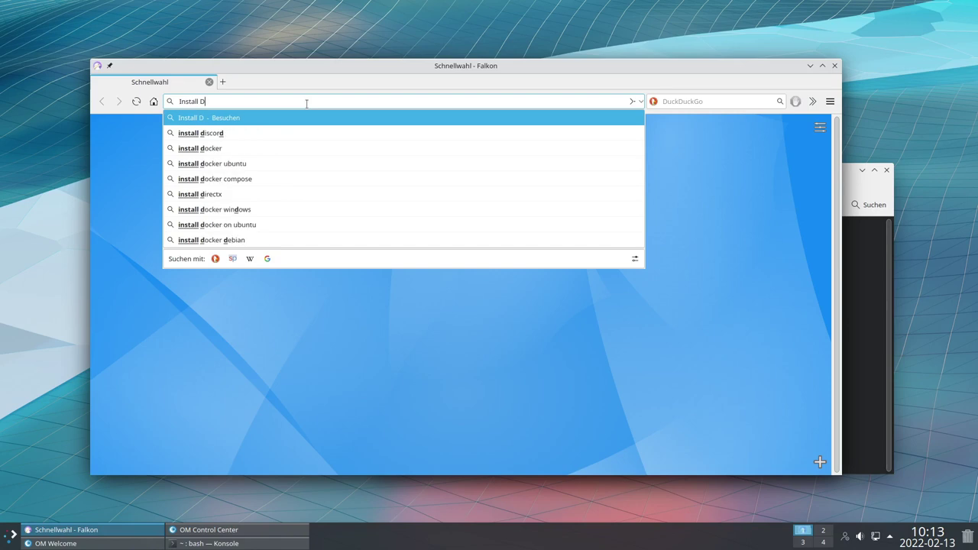
text(NFDrake)
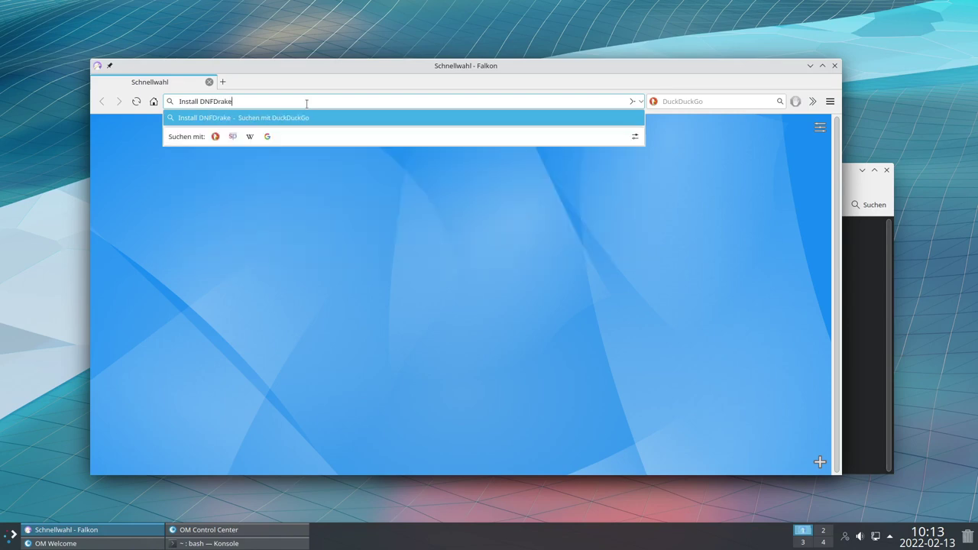
key(Return)
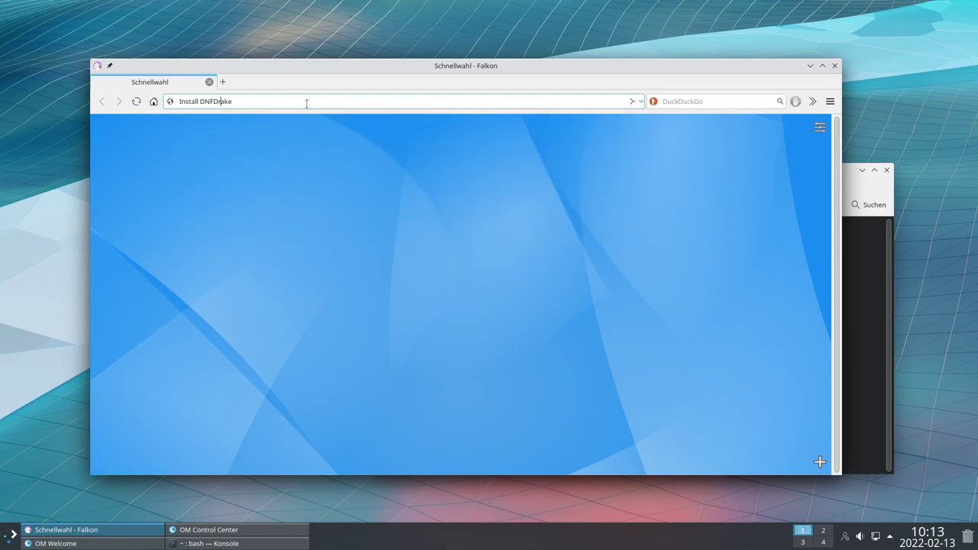
key(BackSpace)
key(BackSpace)
key(Delete)
text(dnf)
key(Return)
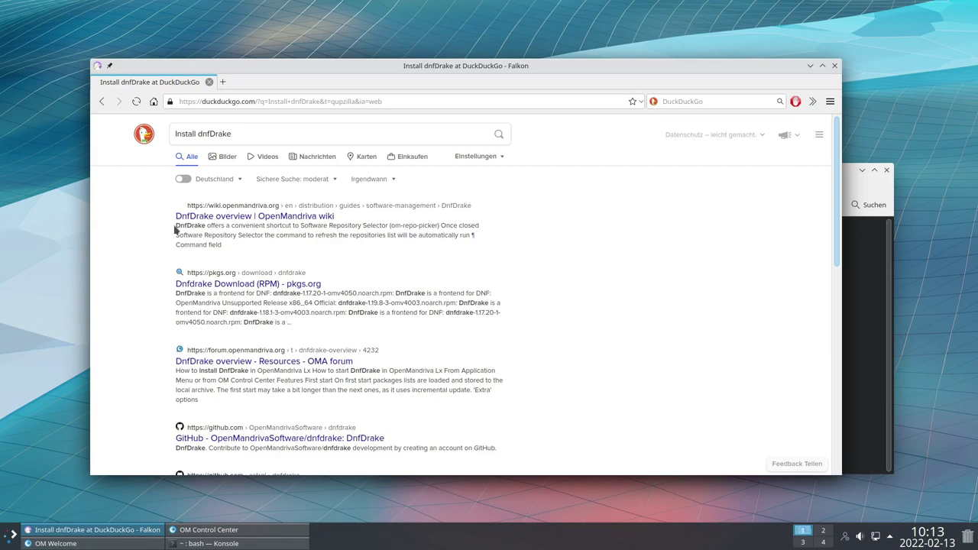
middle_click(249, 217)
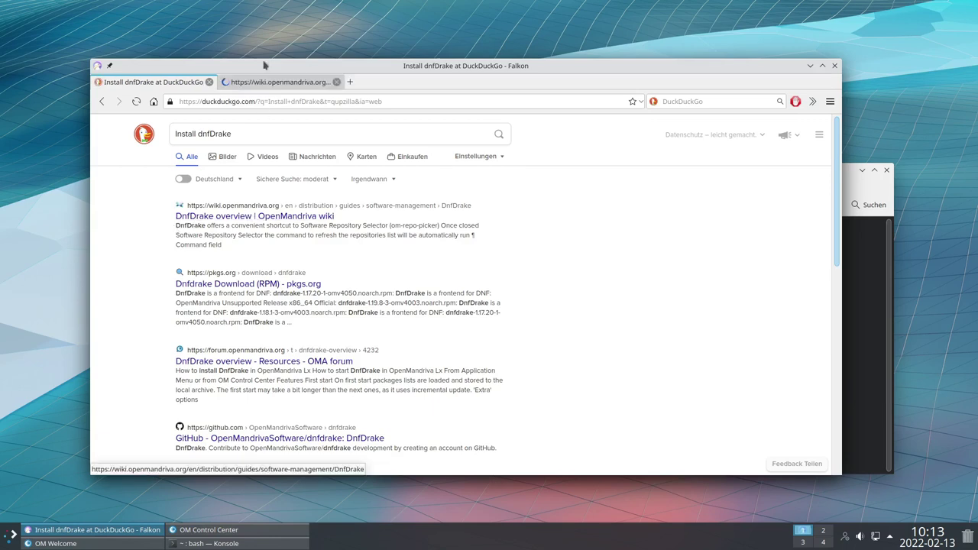
click(268, 84)
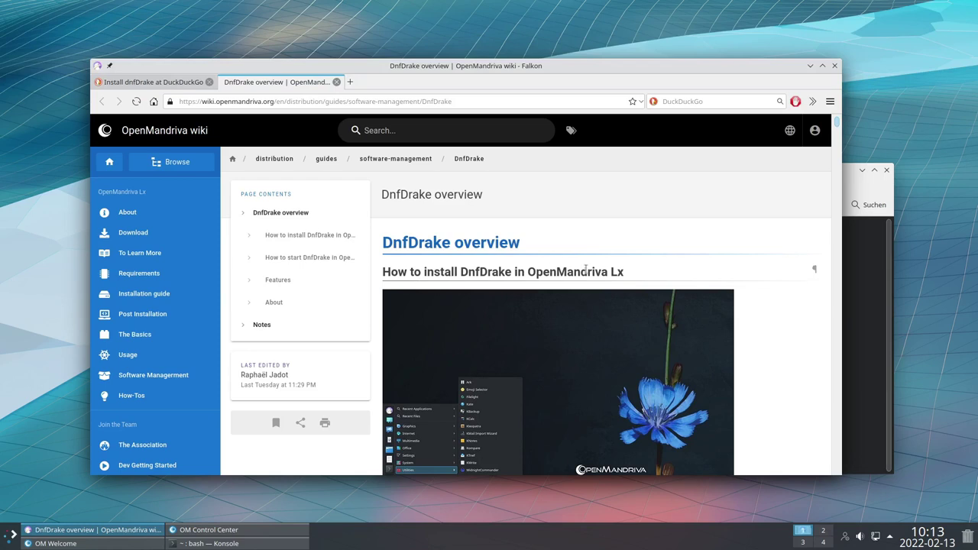
scroll(549, 284, down, 2)
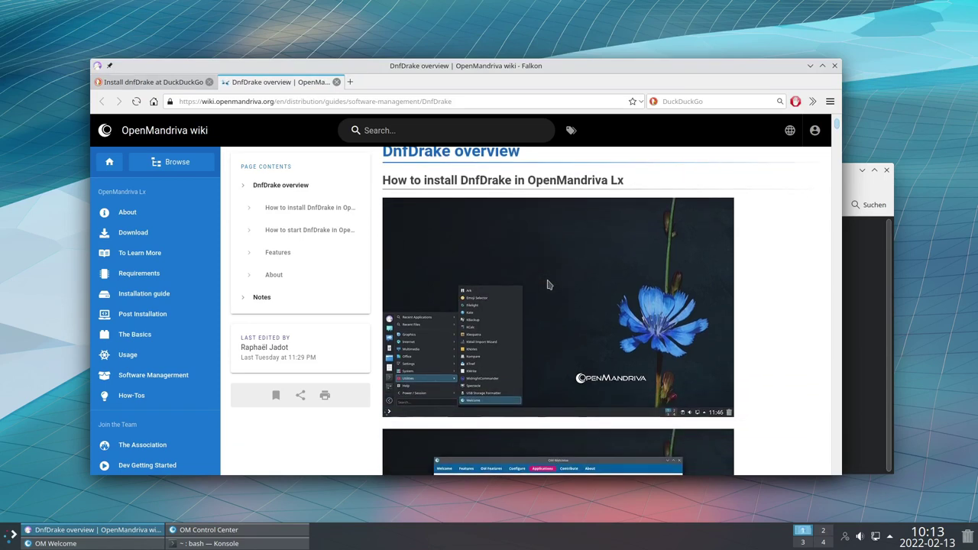
scroll(547, 284, down, 1)
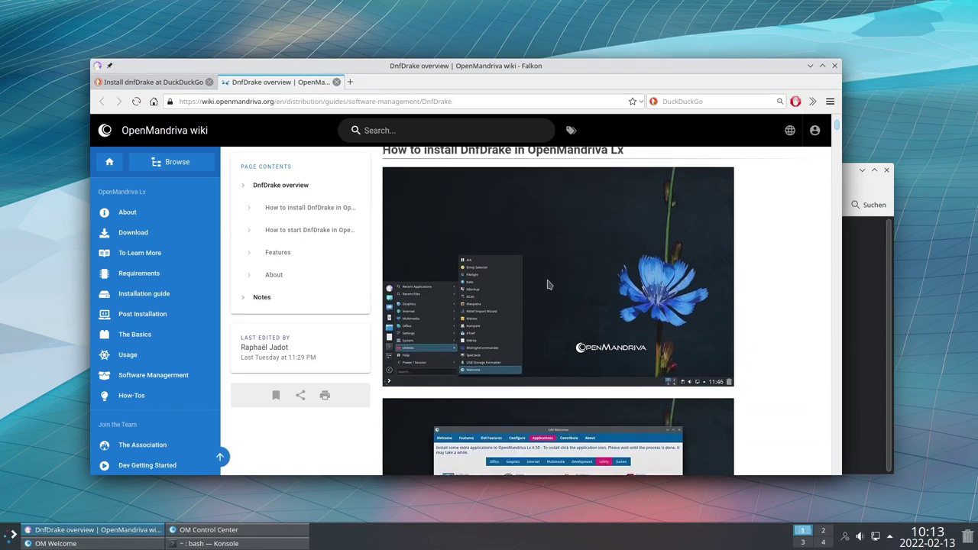
scroll(547, 284, down, 2)
scroll(547, 284, down, 1)
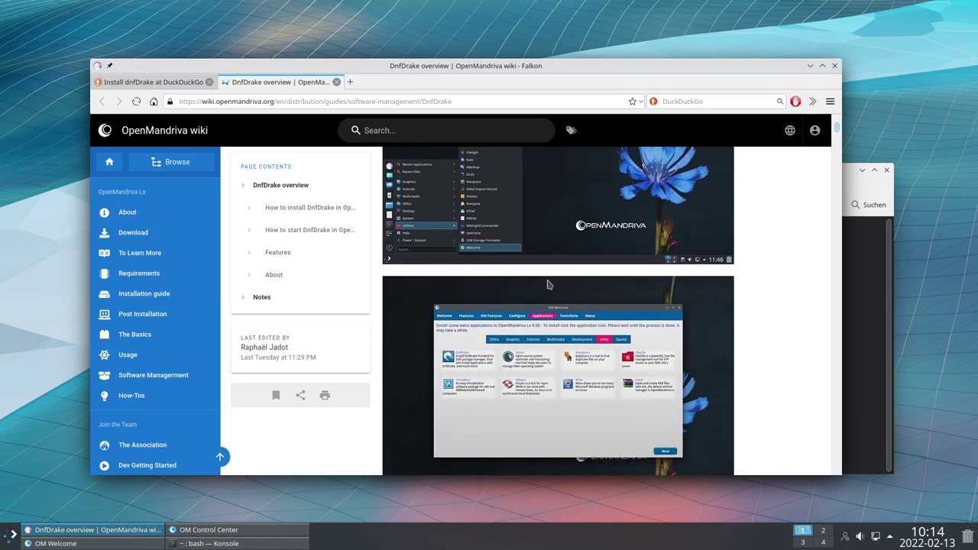
scroll(547, 284, down, 5)
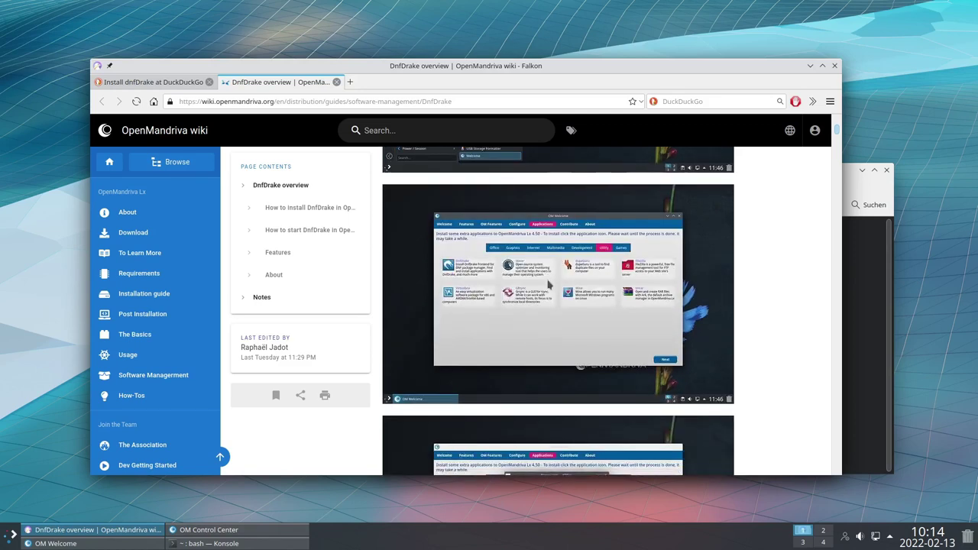
scroll(547, 284, down, 1)
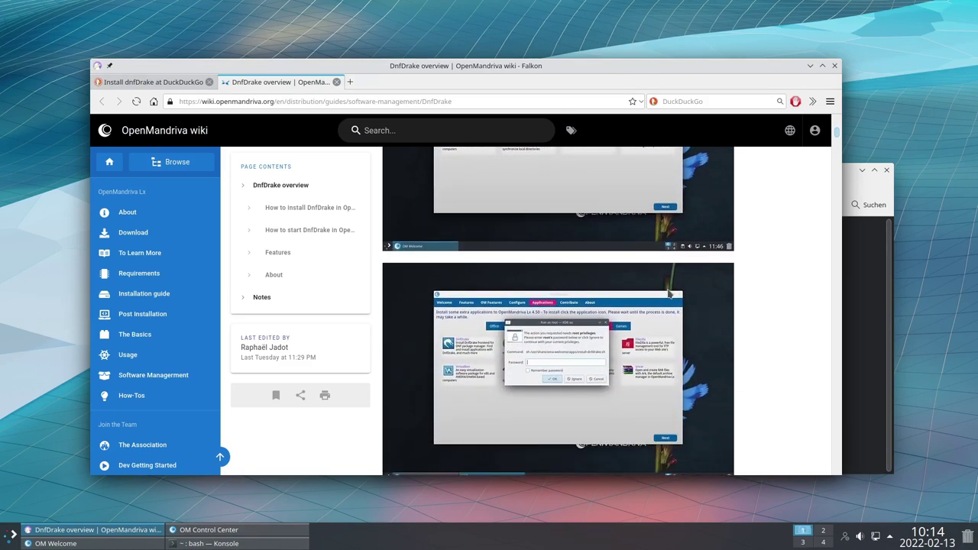
scroll(668, 292, down, 1)
scroll(669, 293, up, 8)
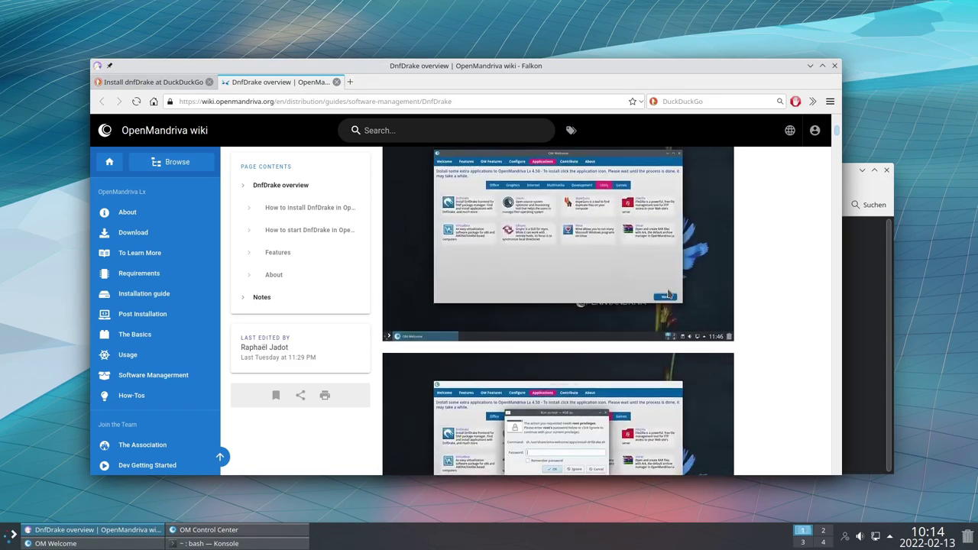
scroll(669, 293, up, 5)
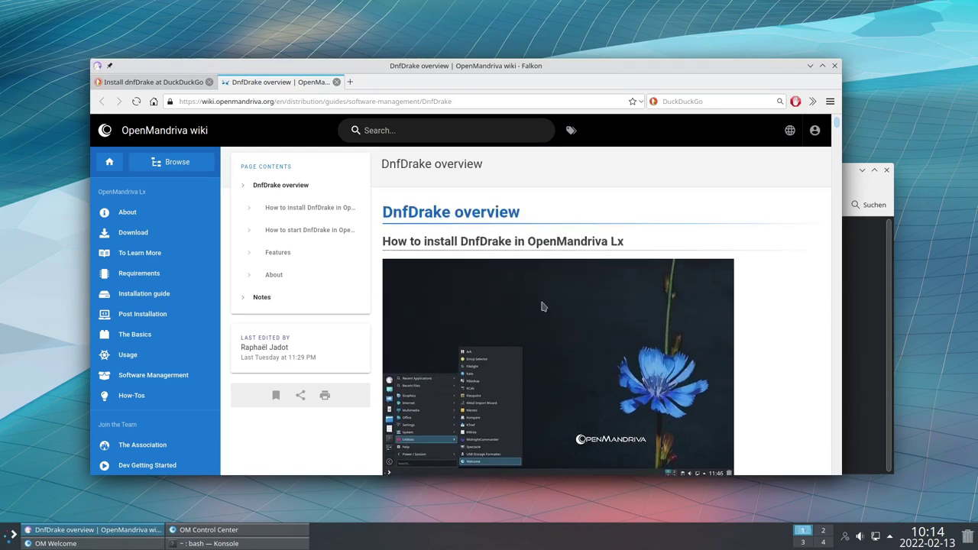
scroll(651, 293, down, 8)
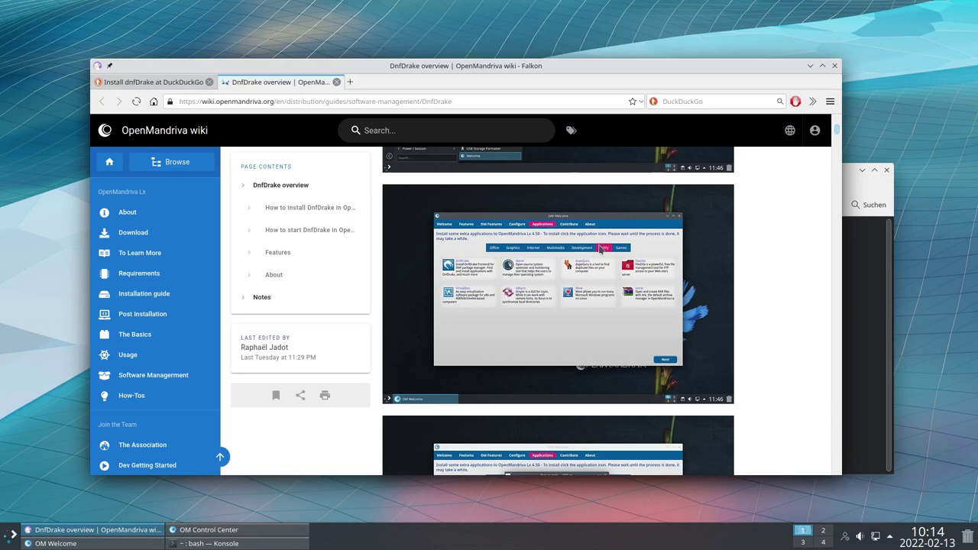
scroll(602, 257, down, 3)
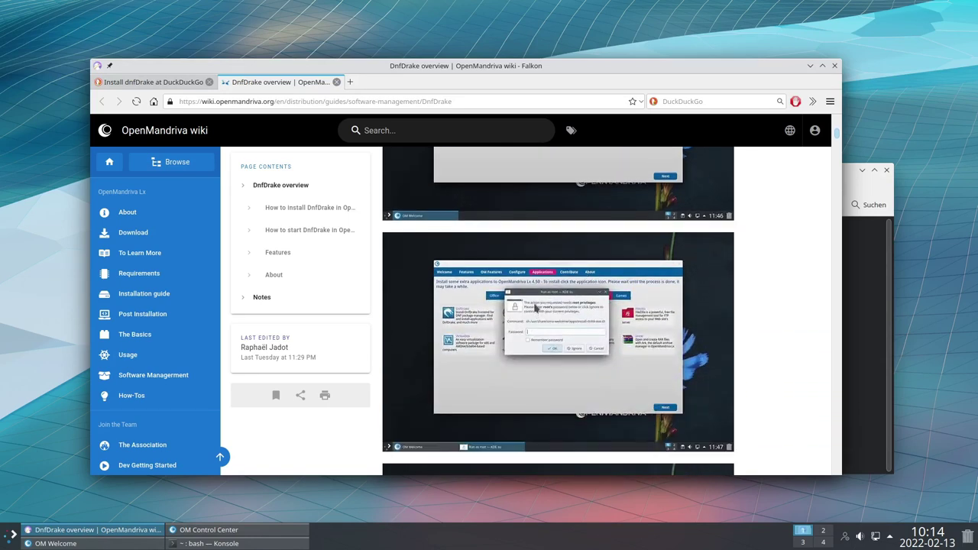
scroll(543, 297, up, 4)
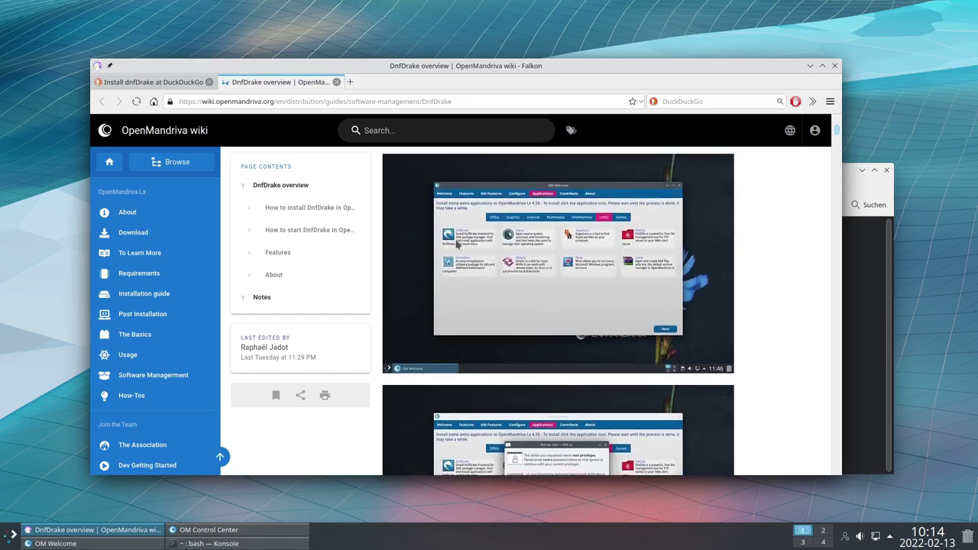
Raise OM Welcome, open its Applications page, and show the Werkzeuge category
click(92, 543)
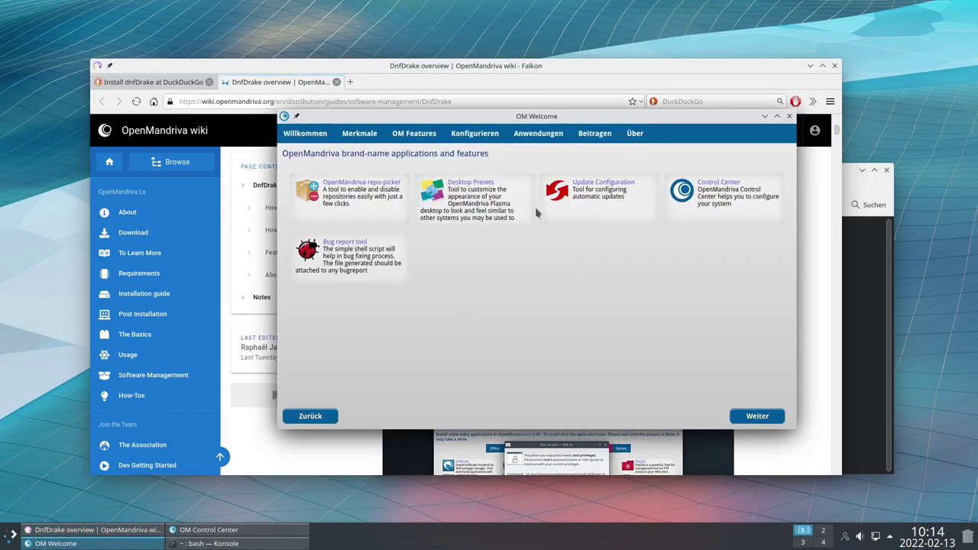
click(539, 135)
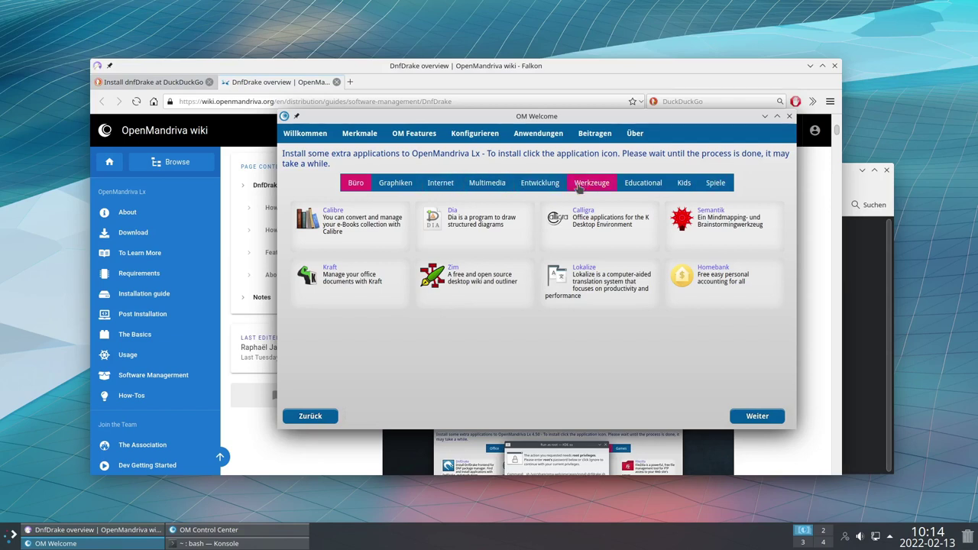
click(605, 185)
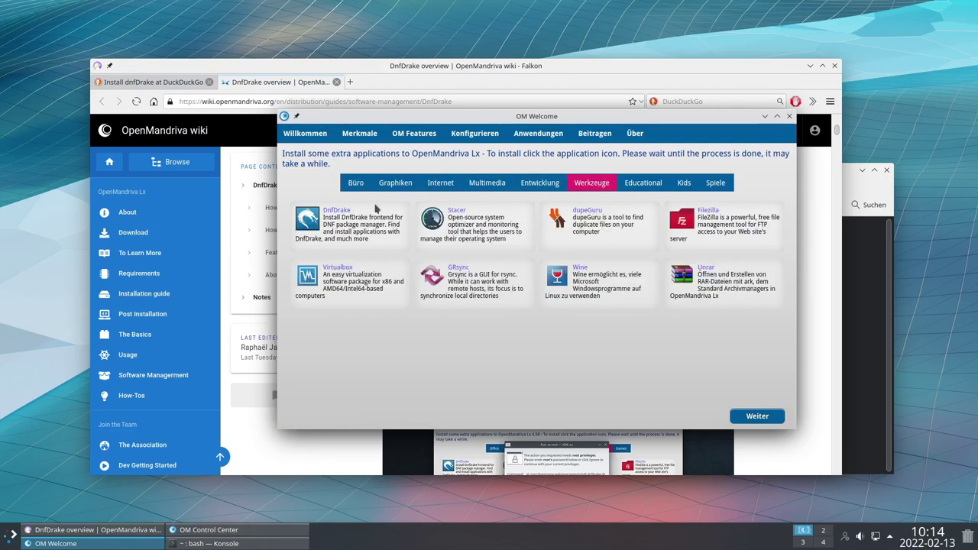
Enter the root password for KDE-SU and dismiss the step 1 of 3 progress notice
text(***)
key(Return)
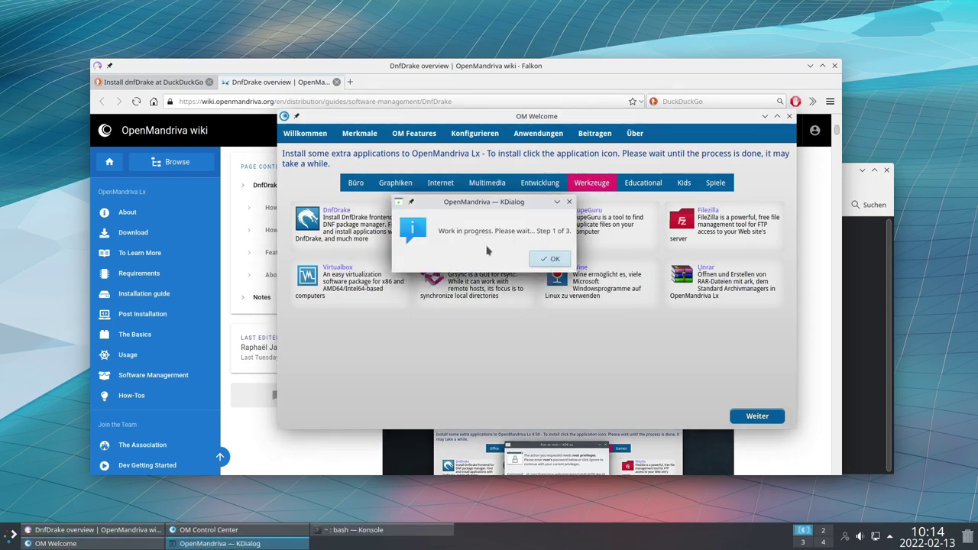
click(552, 259)
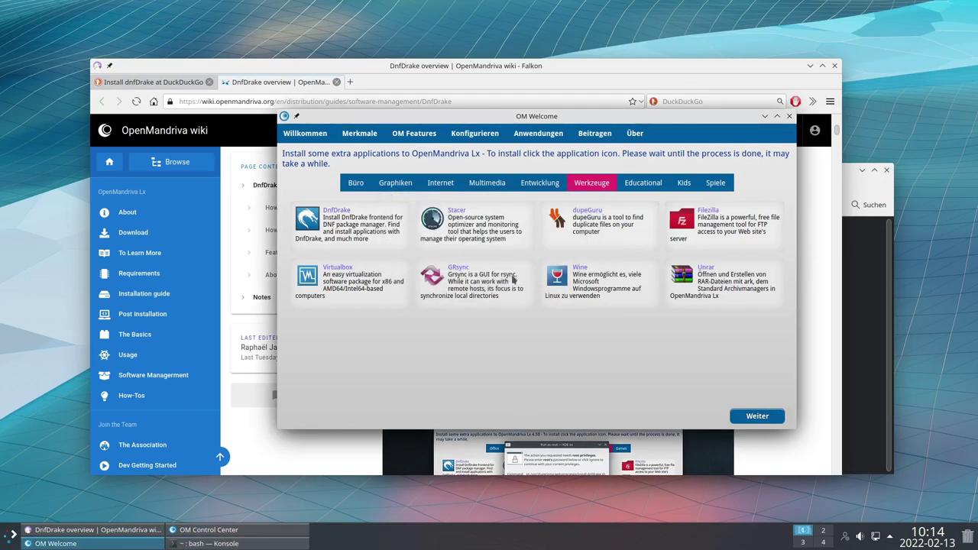
Dismiss the step 2 and step 3 notices and the 'Installation succeeded' message
key(alt+Tab)
scroll(561, 330, down, 5)
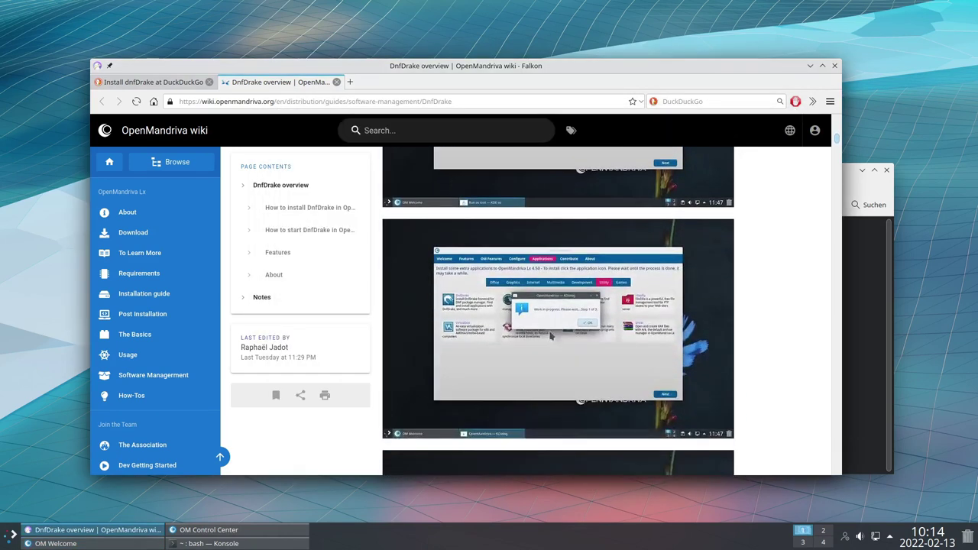
scroll(562, 330, down, 4)
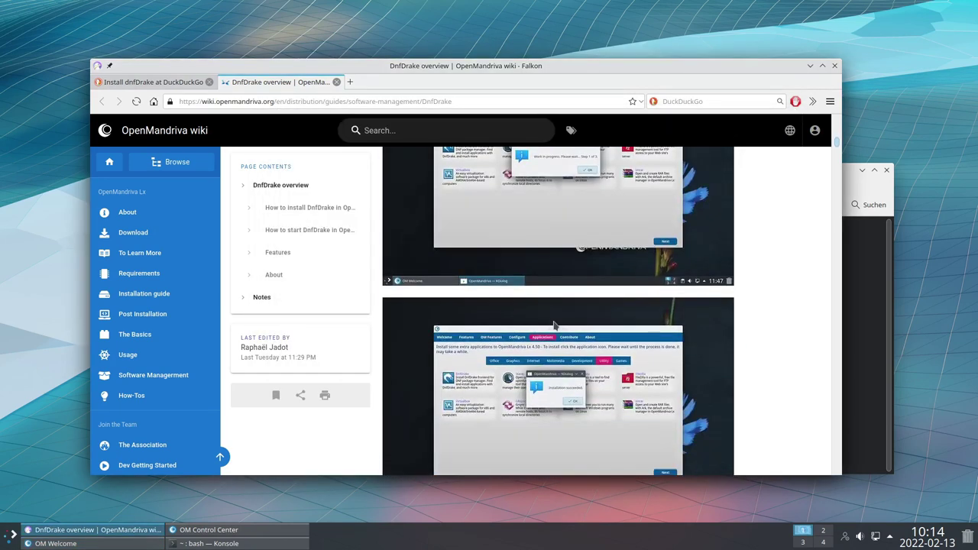
scroll(555, 325, down, 2)
scroll(556, 324, up, 4)
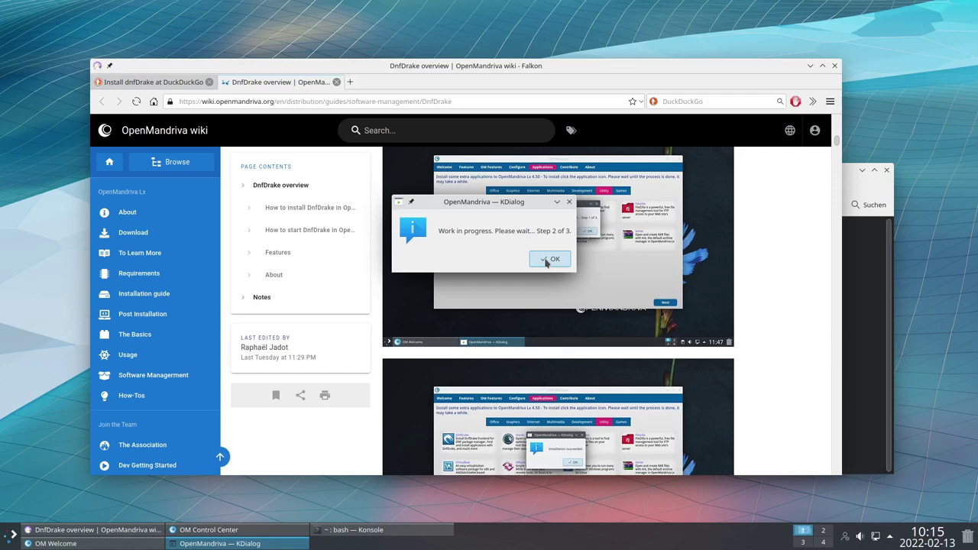
click(550, 259)
scroll(545, 262, down, 2)
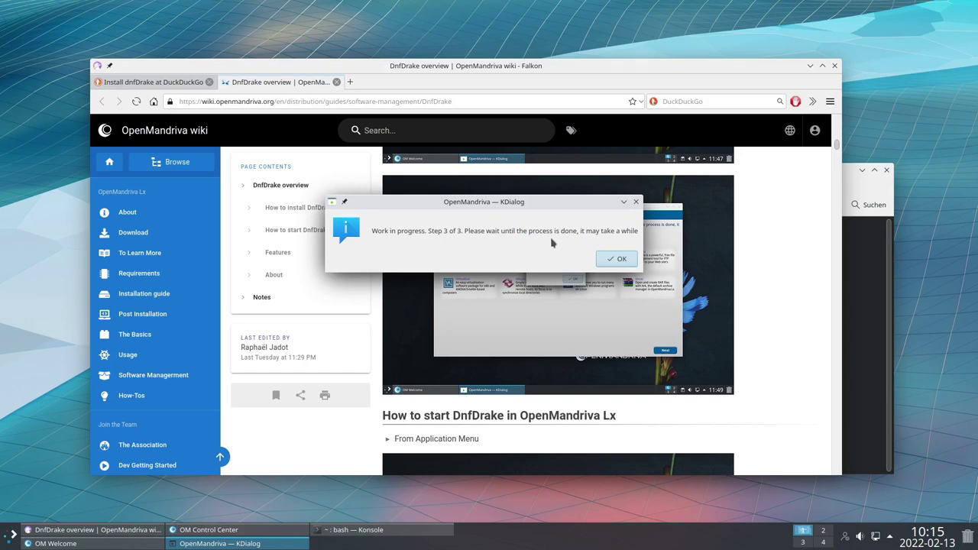
click(621, 260)
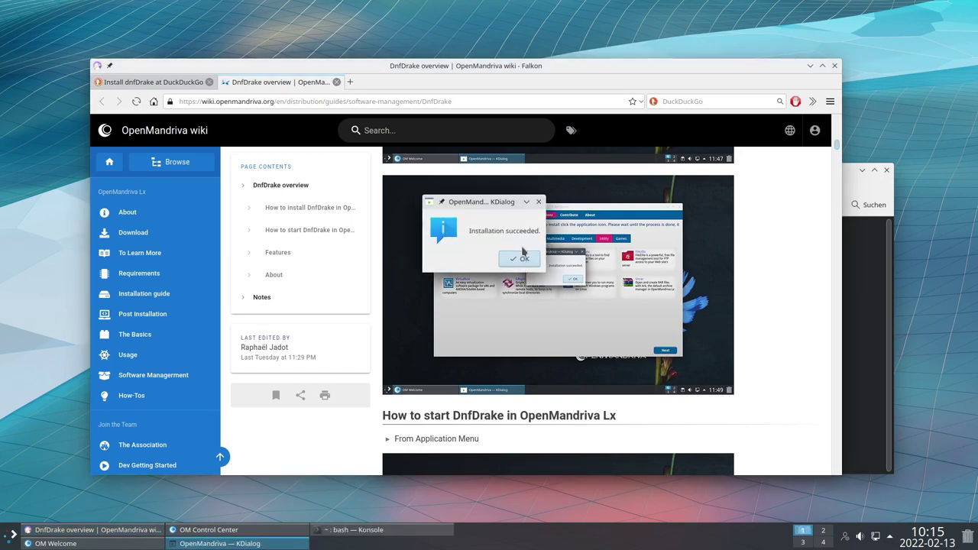
click(520, 260)
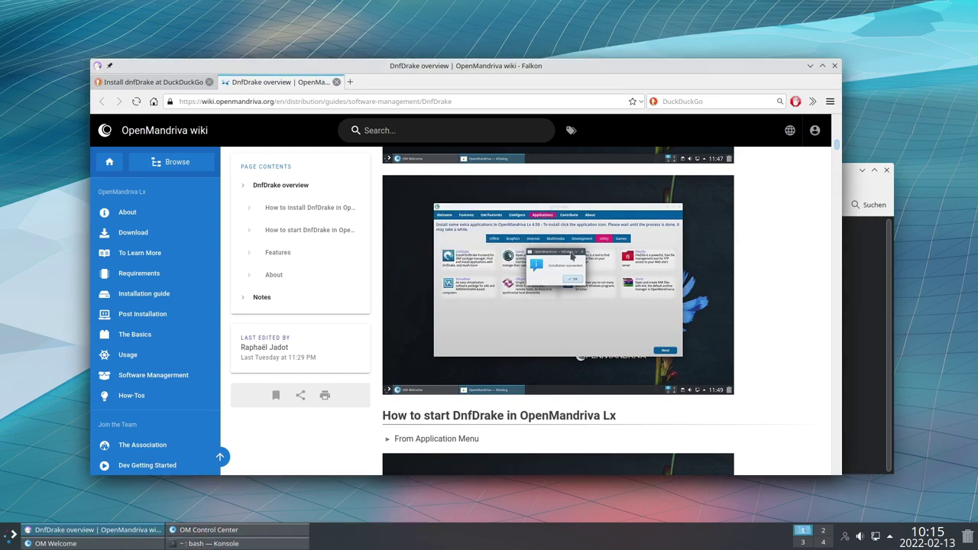
scroll(662, 288, down, 3)
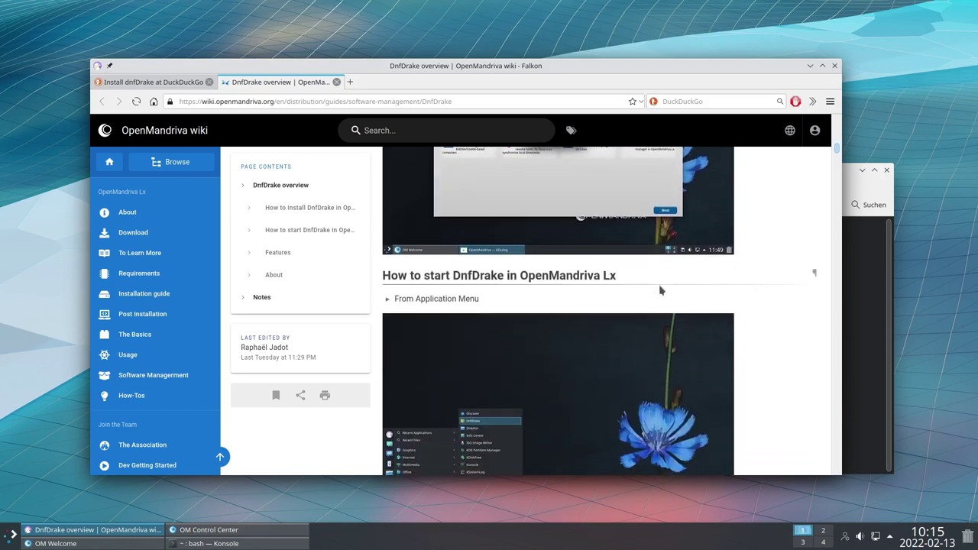
scroll(662, 288, down, 1)
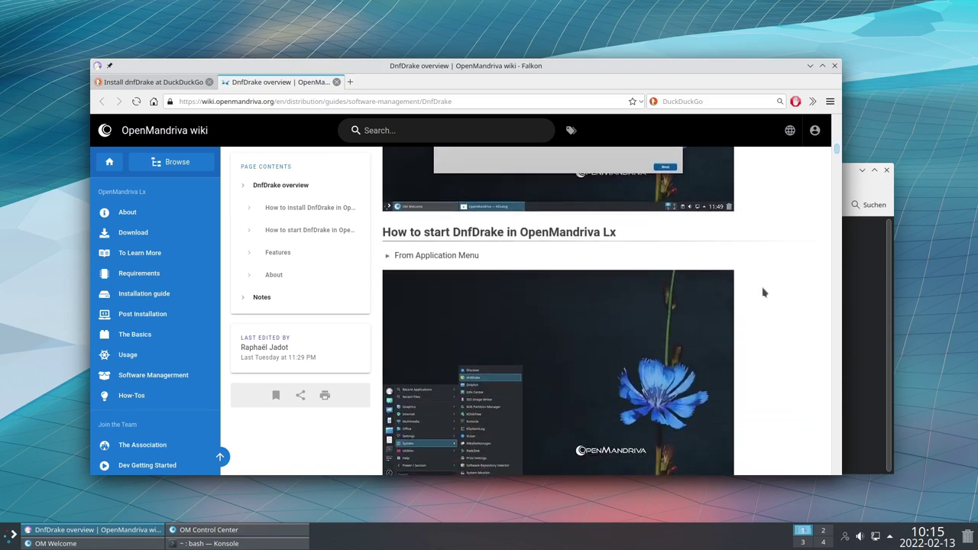
scroll(746, 252, down, 2)
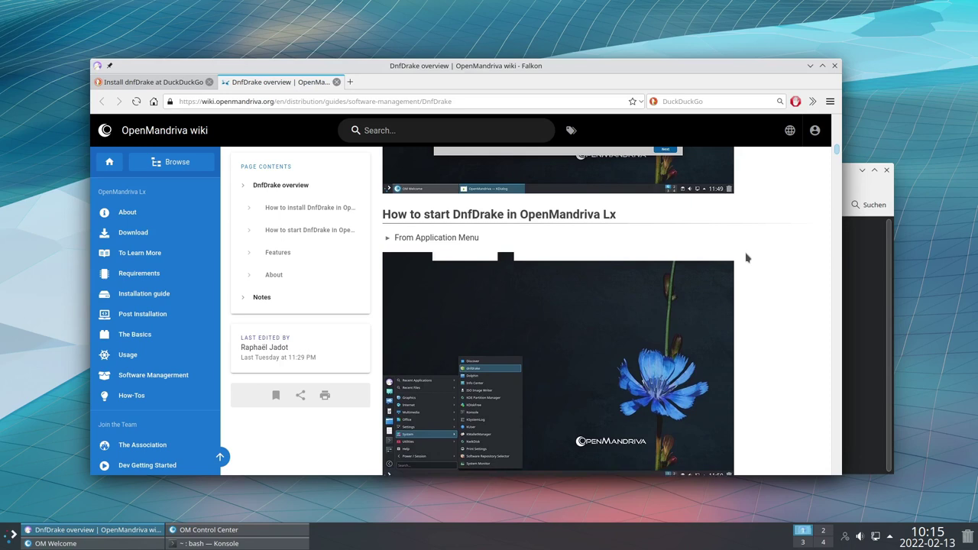
scroll(483, 305, down, 1)
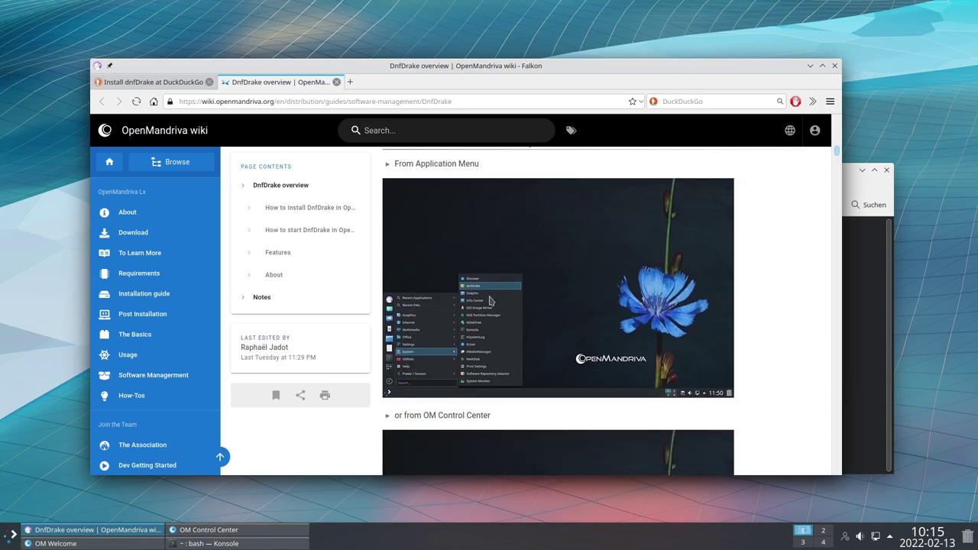
scroll(483, 301, down, 1)
scroll(530, 281, down, 2)
scroll(530, 283, up, 2)
scroll(521, 253, up, 2)
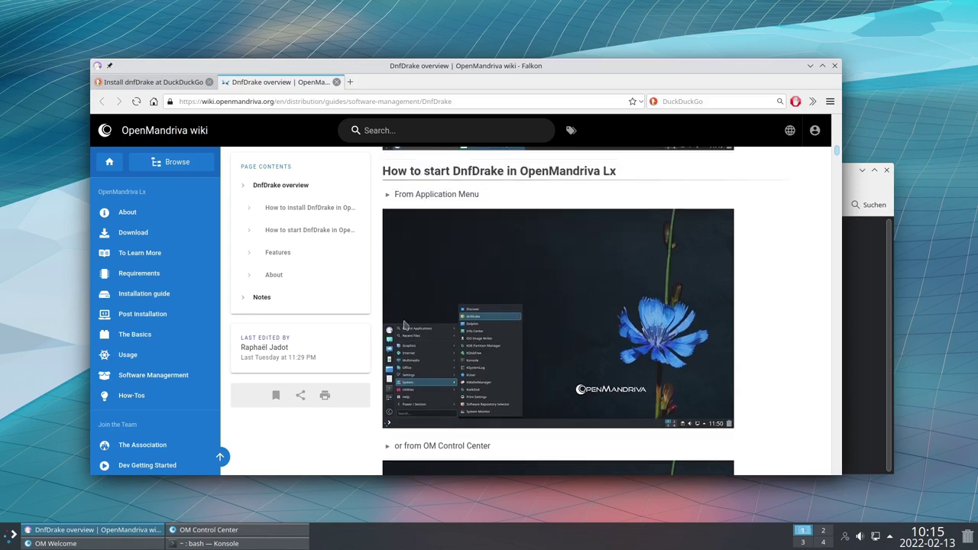
scroll(497, 345, down, 5)
scroll(496, 345, down, 4)
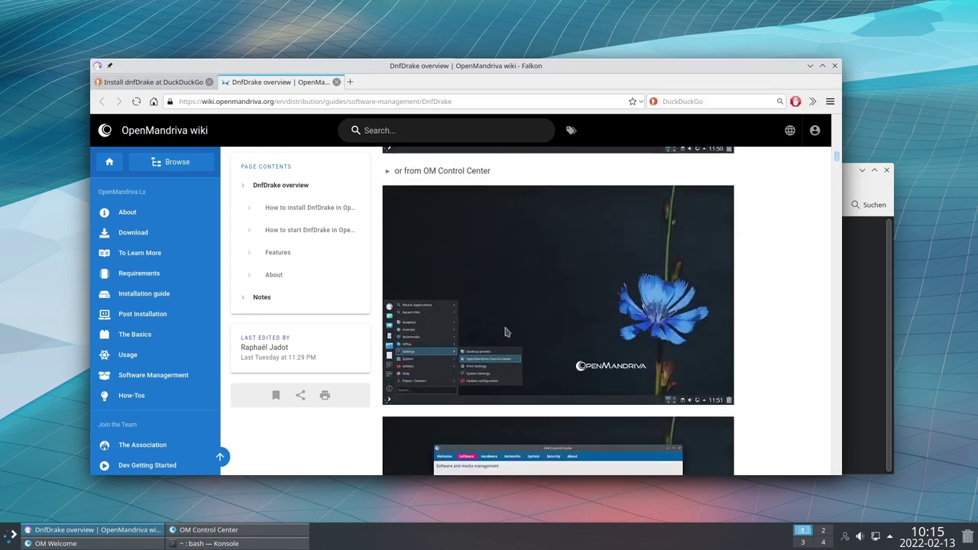
scroll(504, 332, up, 2)
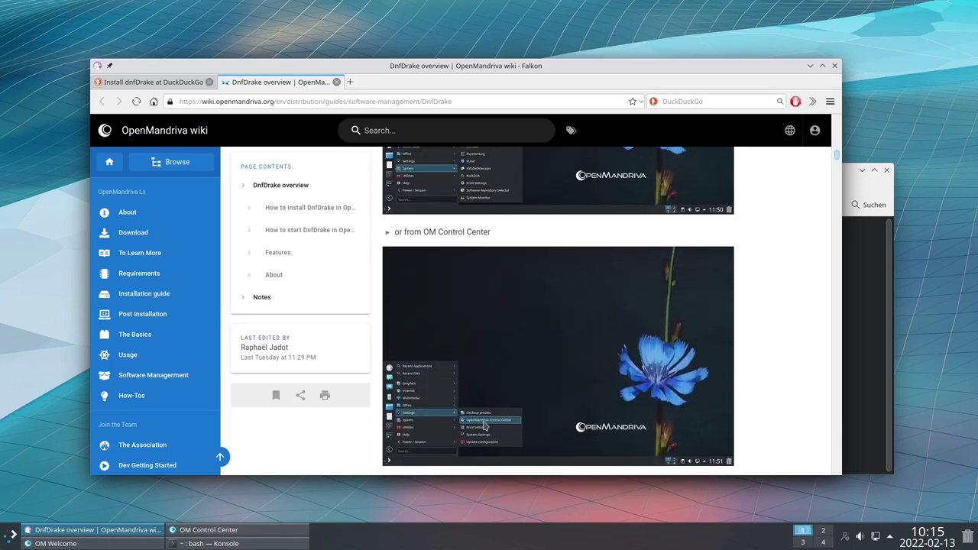
scroll(569, 300, down, 3)
scroll(569, 300, down, 4)
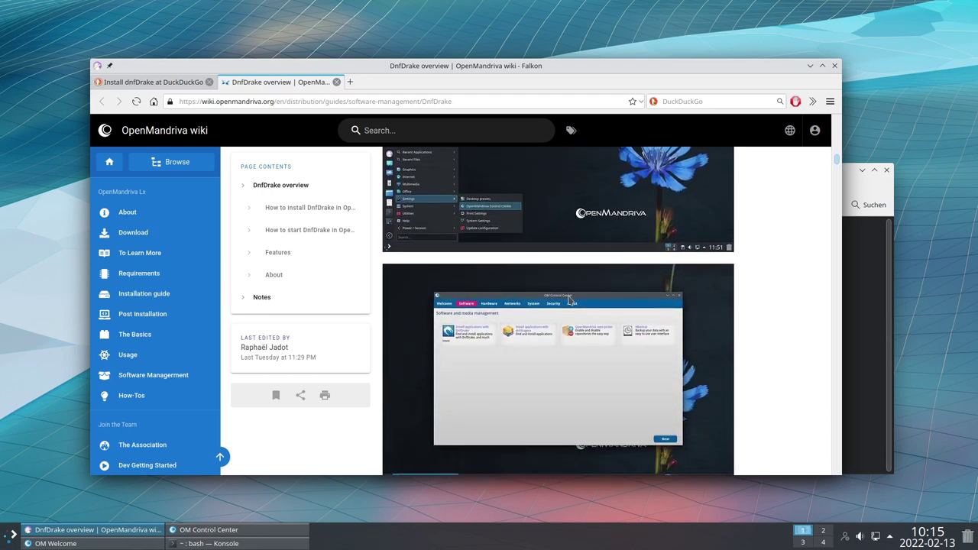
Raise OM Control Center and launch 'Install applications with DnfDrake' from the Software page
click(205, 530)
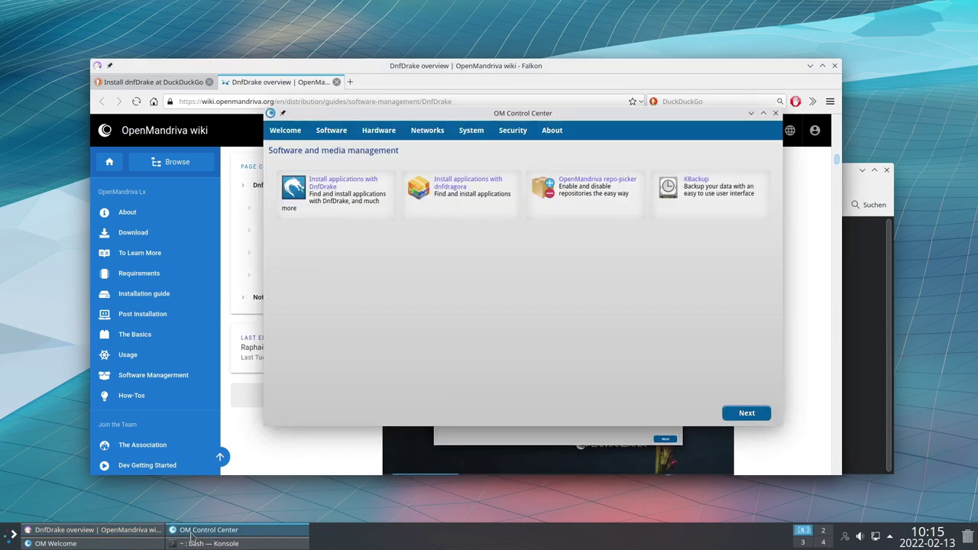
click(323, 191)
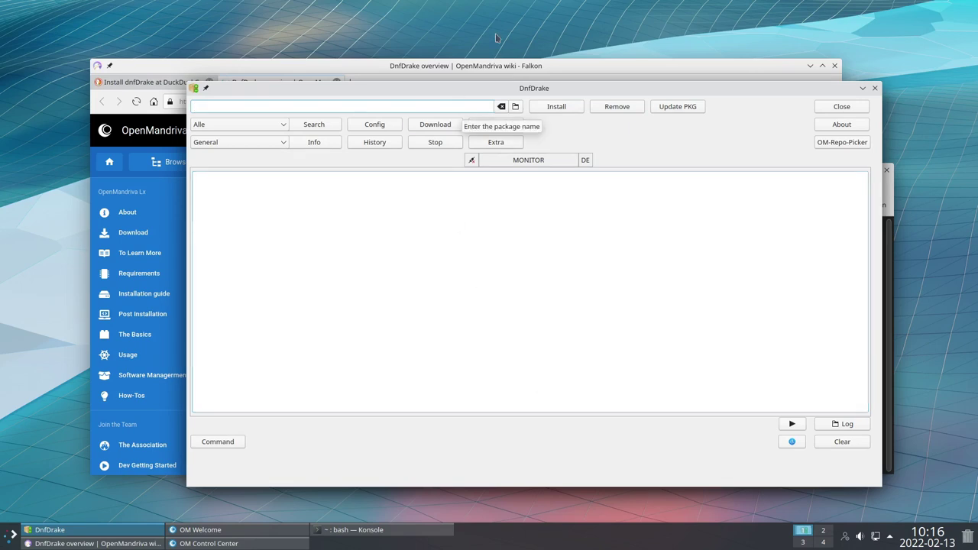
Reposition the DnfDrake window slightly, then close it
drag(533, 88, 558, 103)
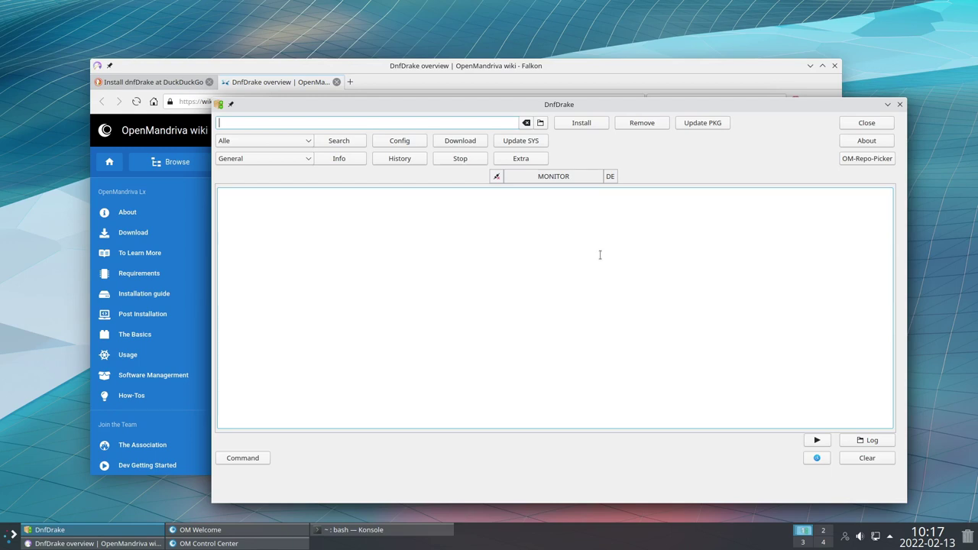
drag(541, 103, 520, 93)
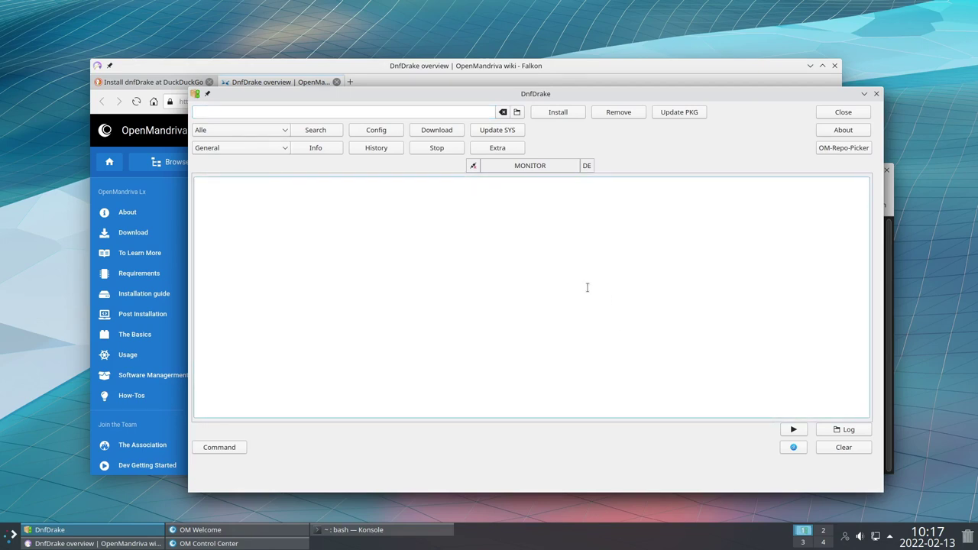
click(843, 113)
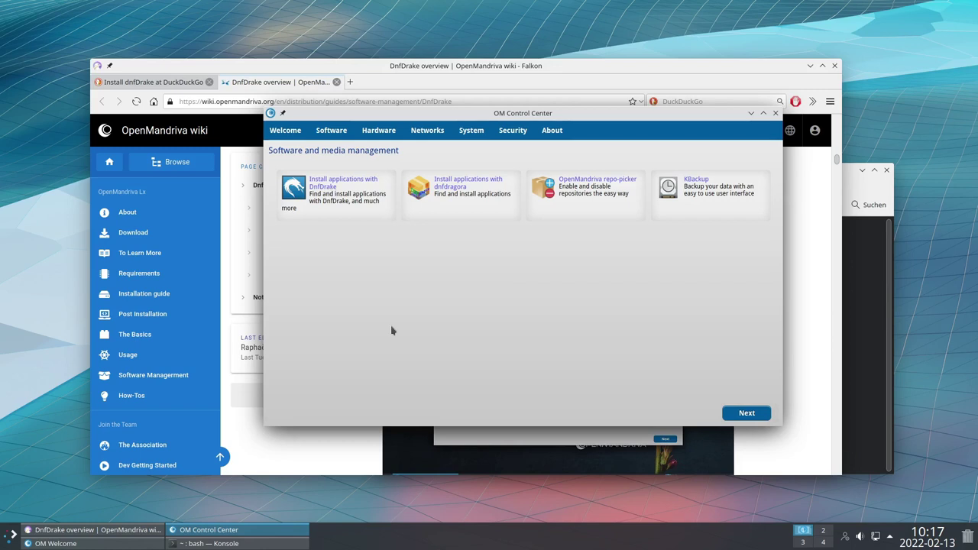
Read the Extra options and Distro Sync sections of the DnfDrake wiki in Falkon
click(383, 73)
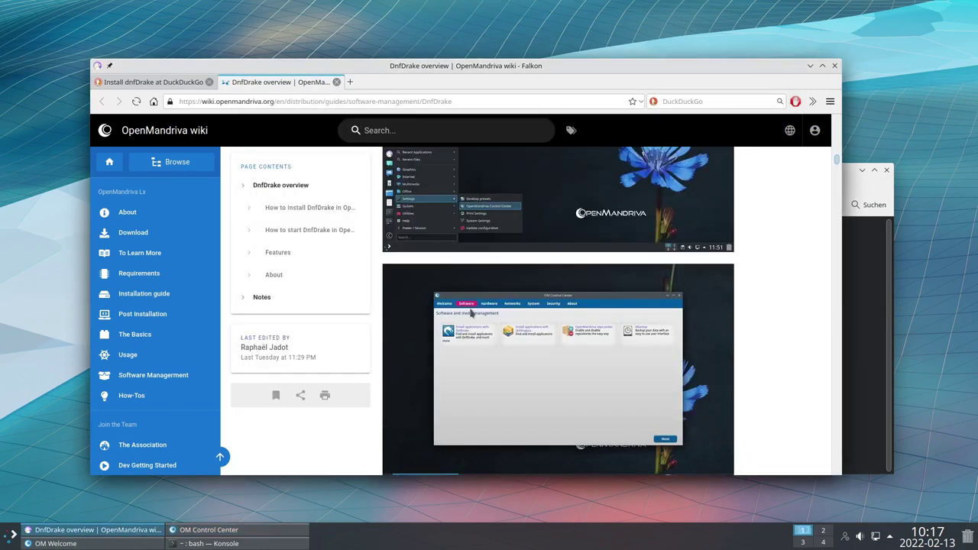
scroll(603, 312, down, 1)
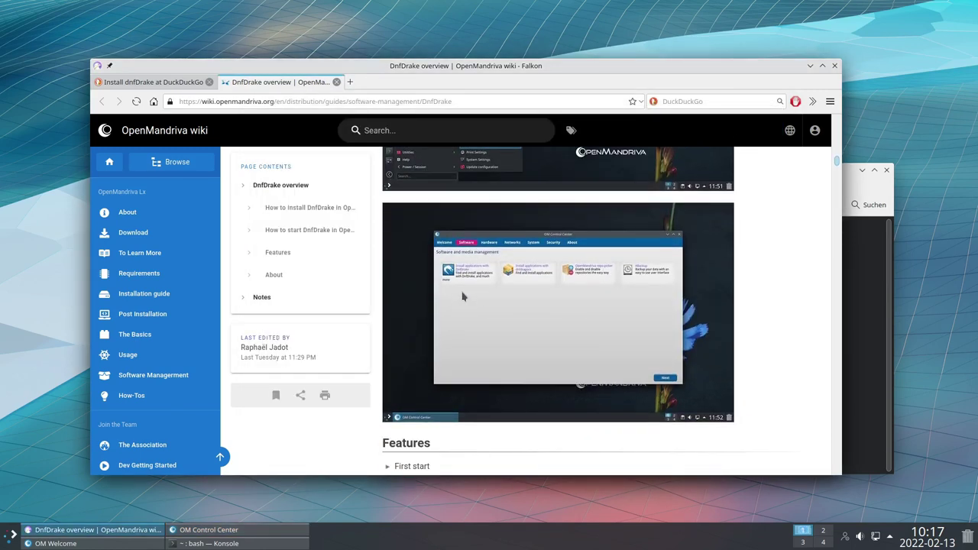
click(142, 81)
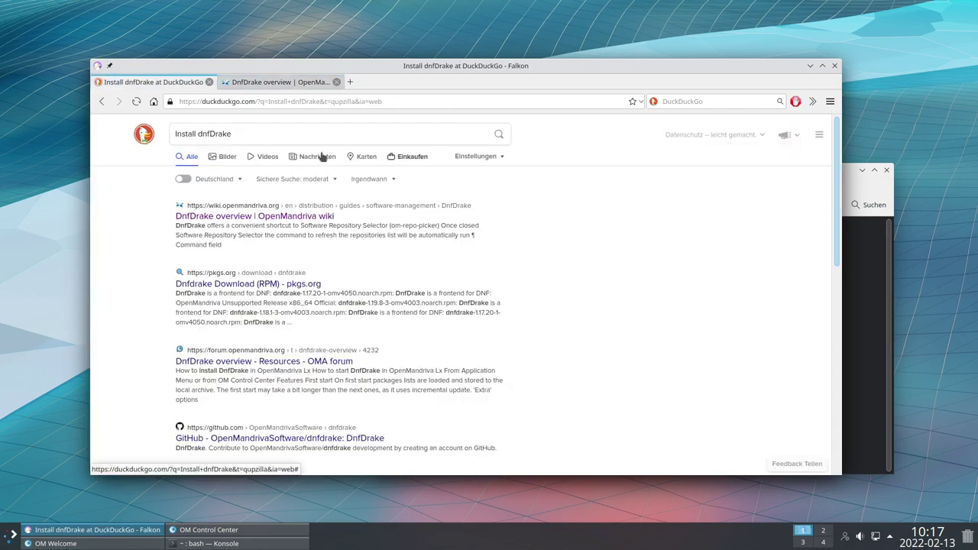
click(271, 82)
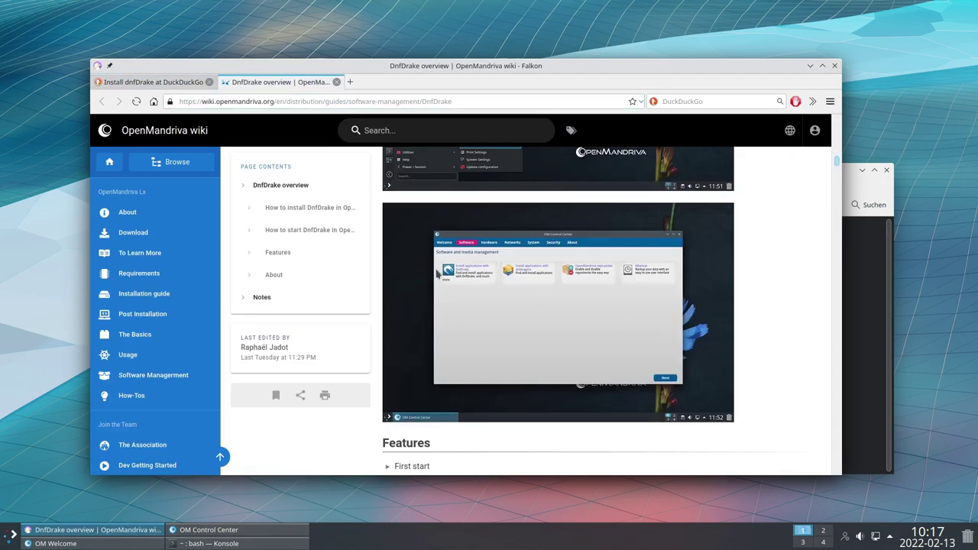
scroll(667, 292, down, 1)
scroll(581, 298, down, 1)
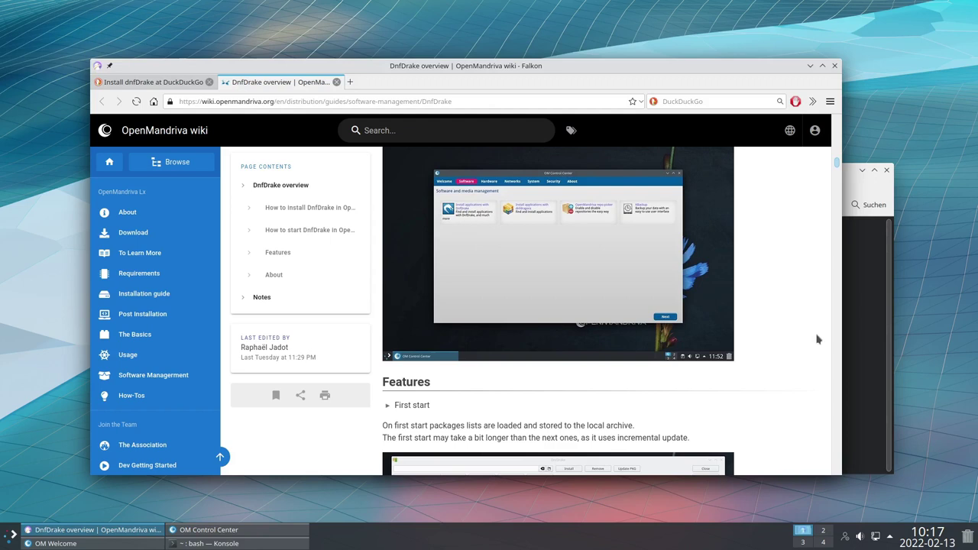
scroll(570, 244, down, 3)
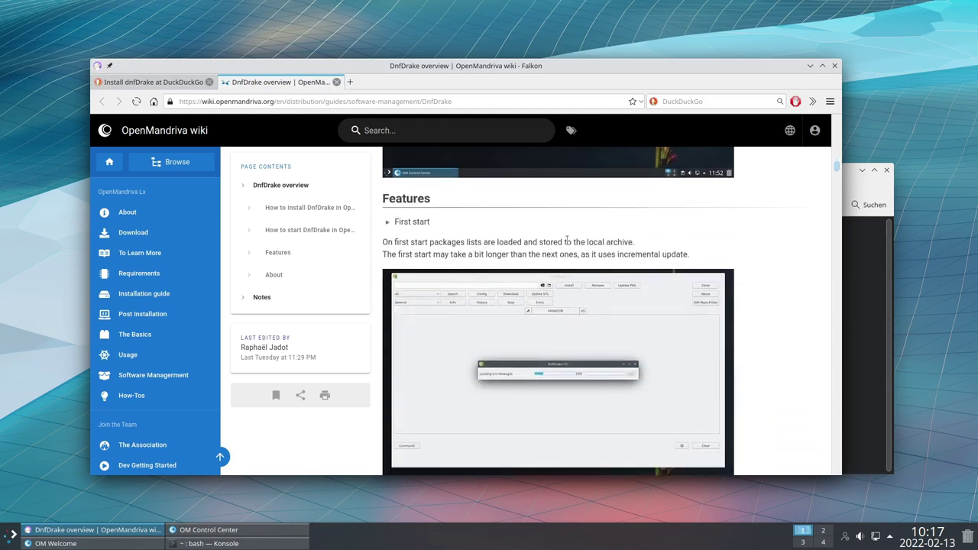
scroll(522, 217, down, 3)
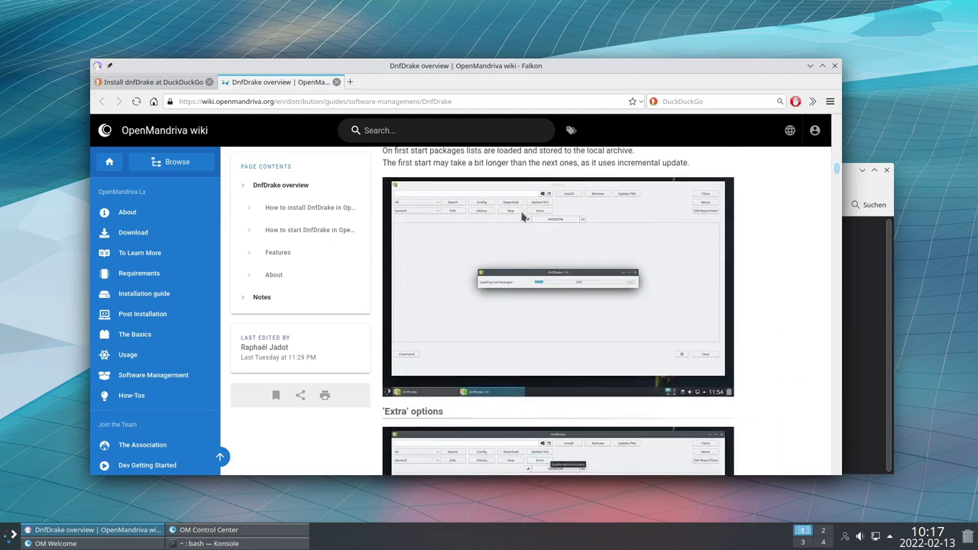
scroll(522, 217, down, 5)
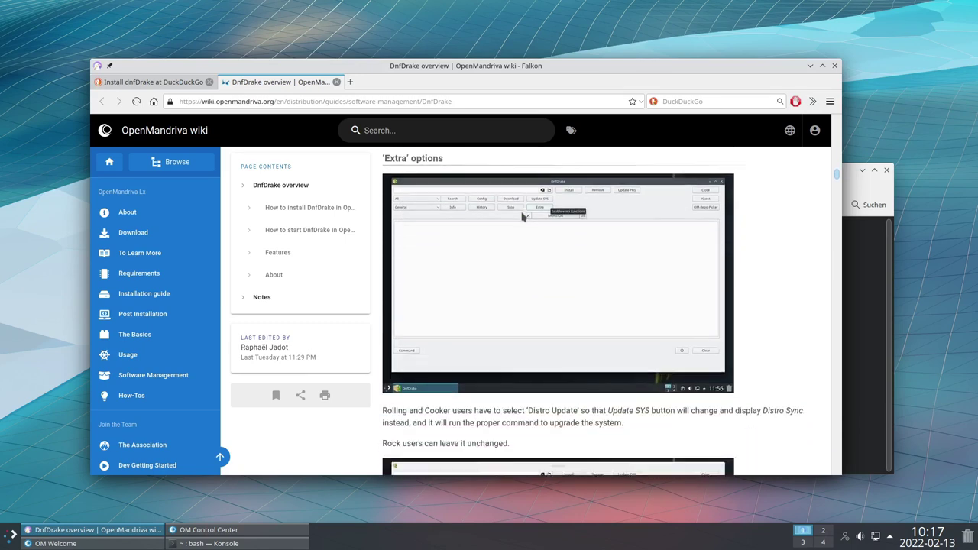
scroll(522, 217, down, 2)
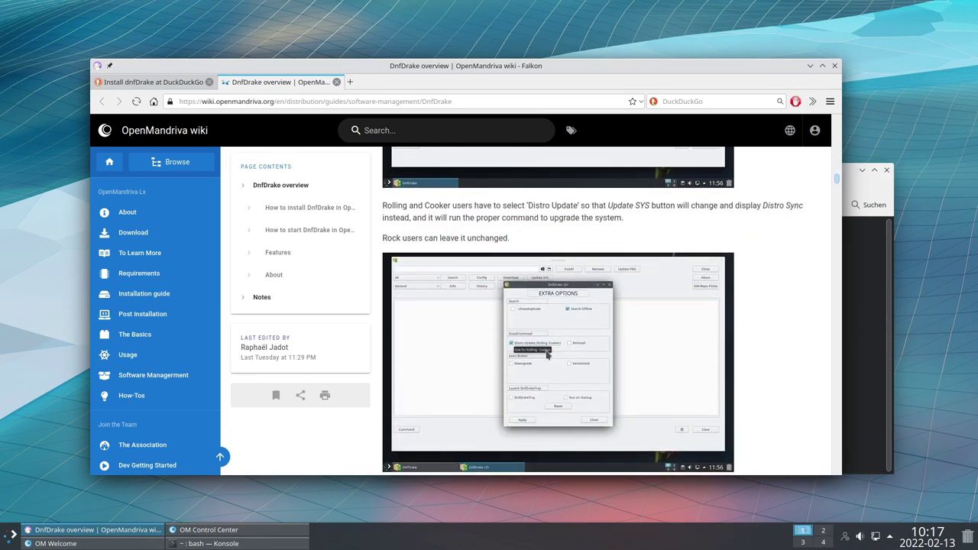
scroll(546, 353, down, 2)
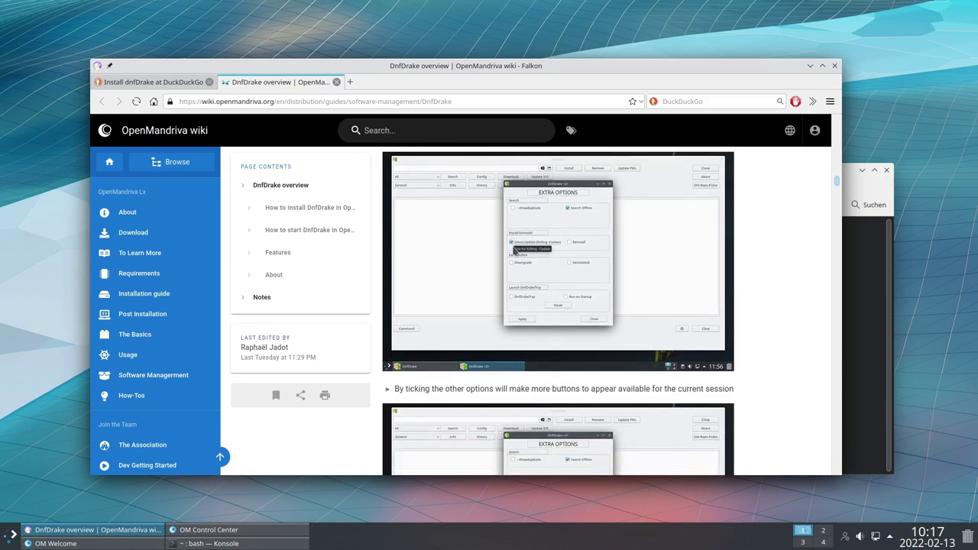
scroll(513, 252, down, 4)
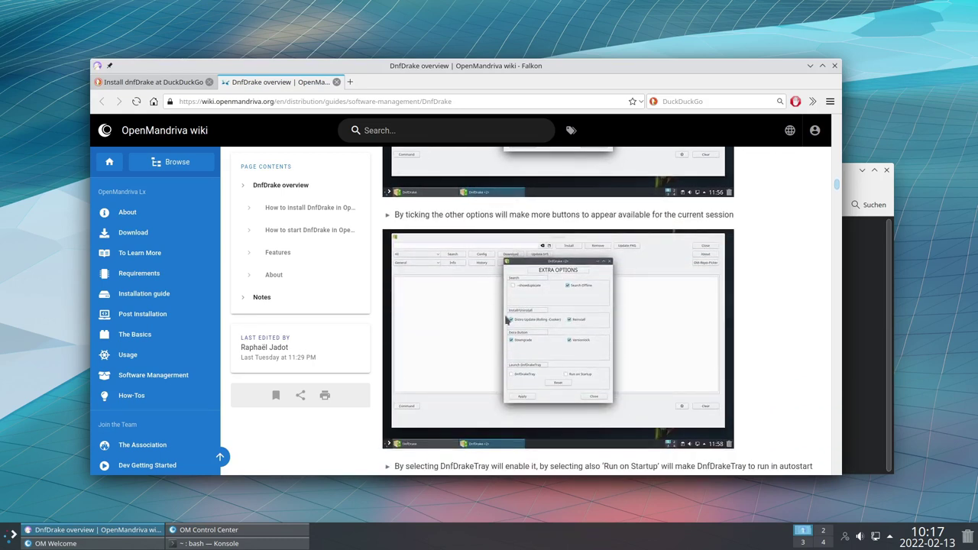
scroll(572, 290, down, 1)
scroll(569, 288, down, 4)
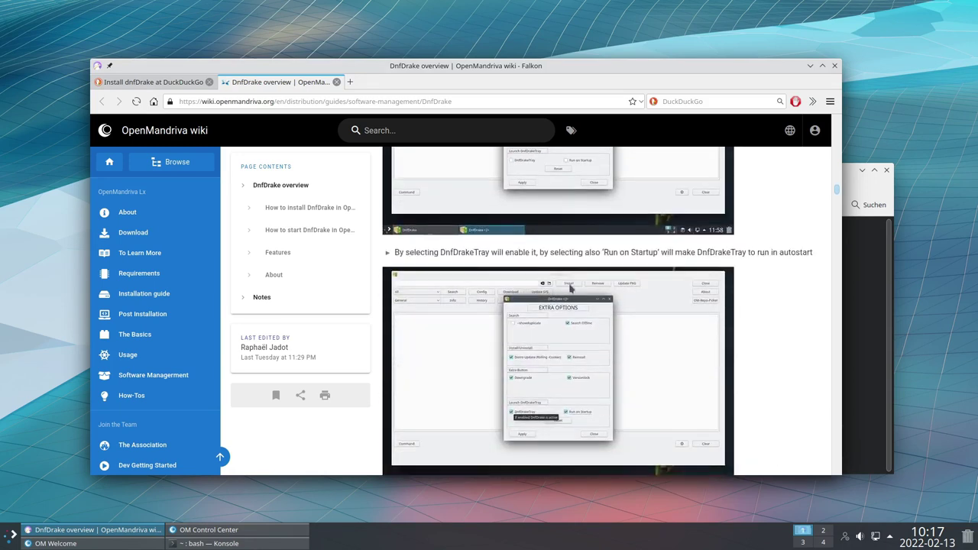
scroll(569, 288, down, 7)
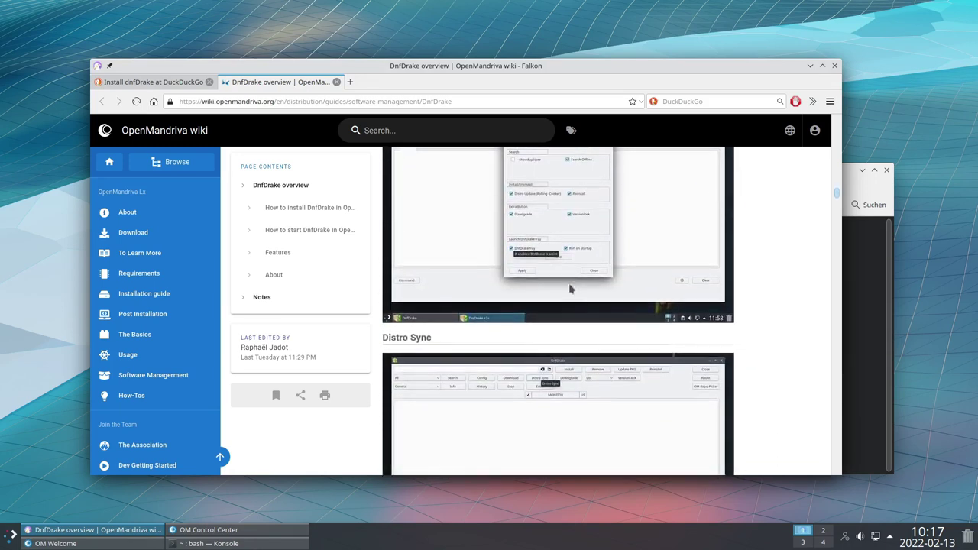
scroll(567, 290, down, 4)
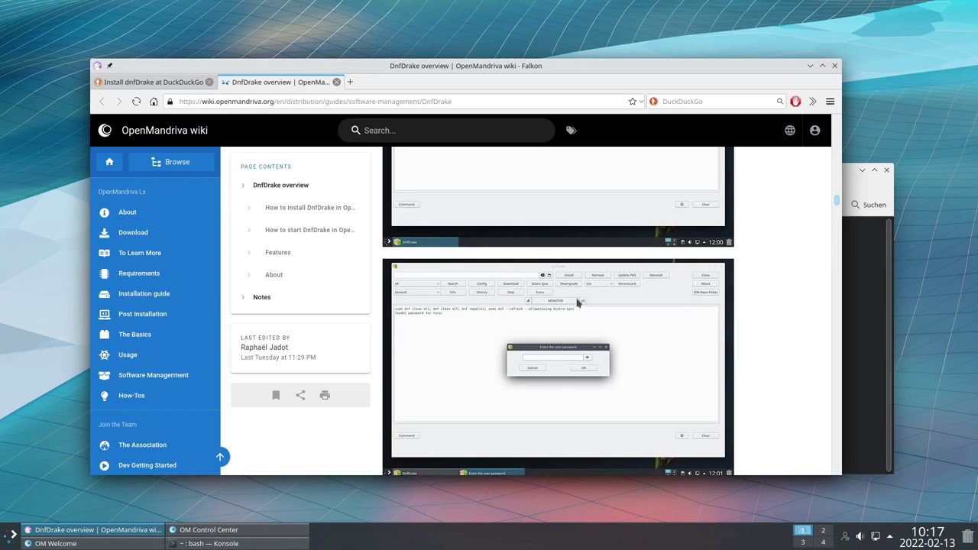
scroll(577, 304, up, 9)
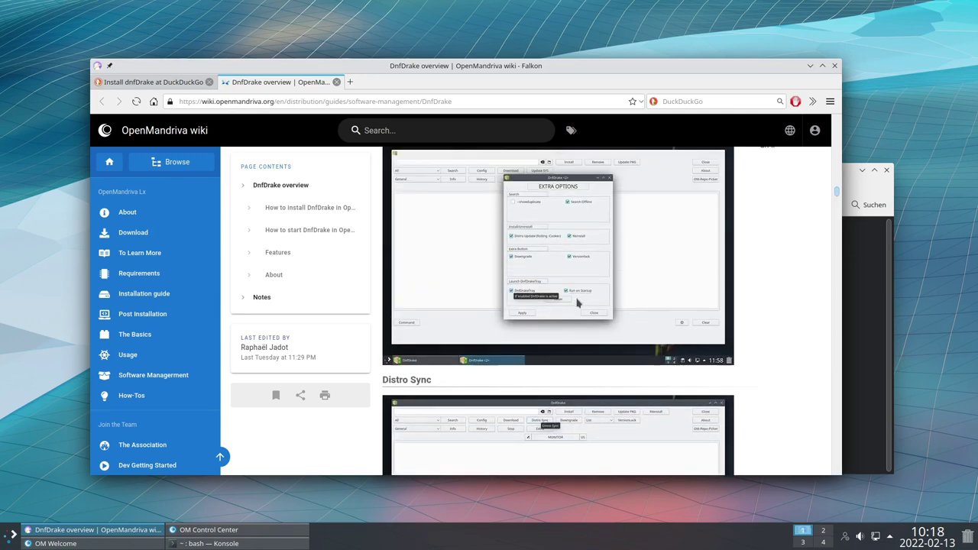
scroll(577, 303, up, 8)
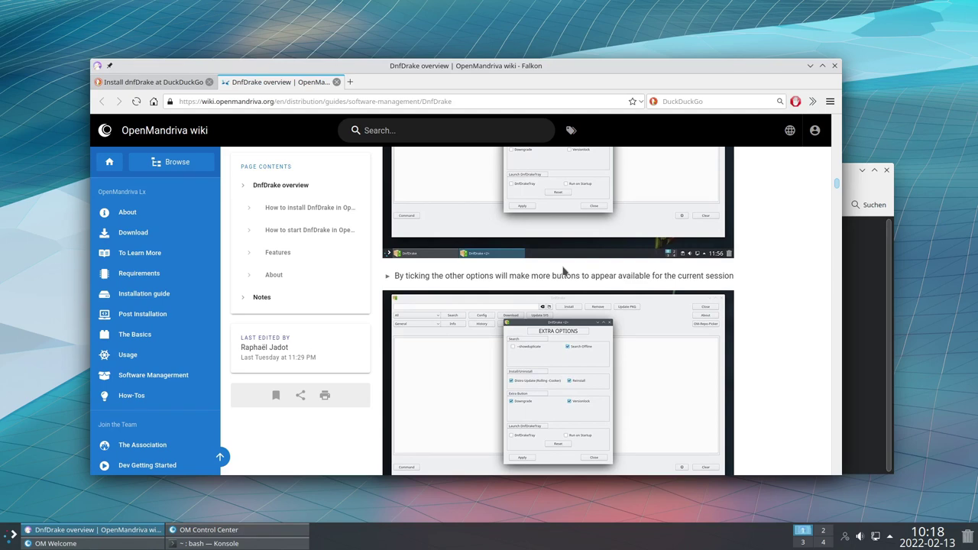
scroll(582, 275, up, 3)
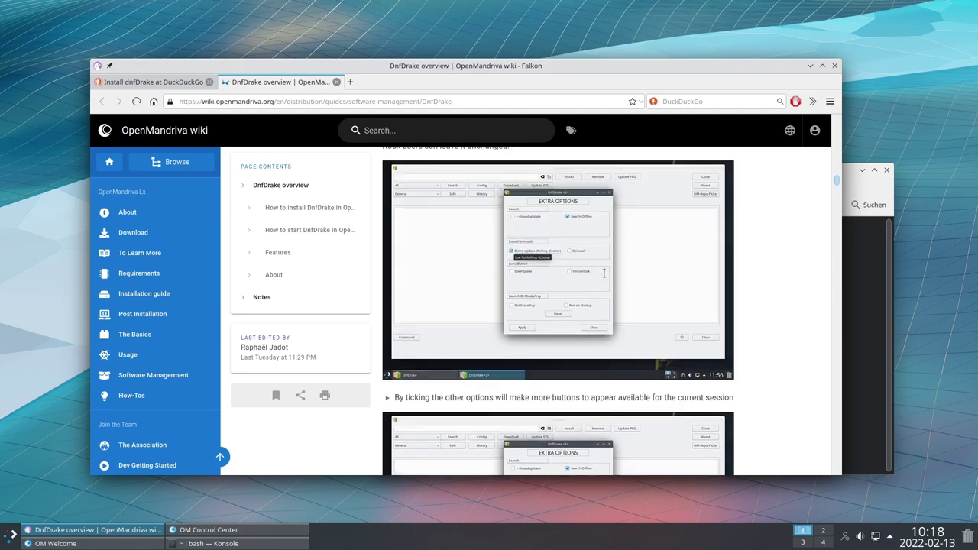
scroll(585, 277, down, 7)
scroll(574, 279, down, 8)
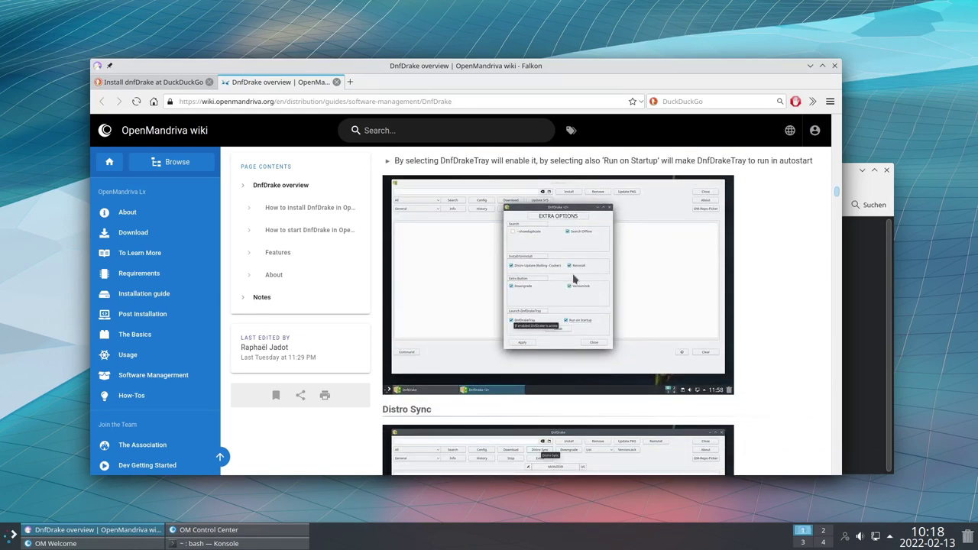
scroll(574, 279, down, 3)
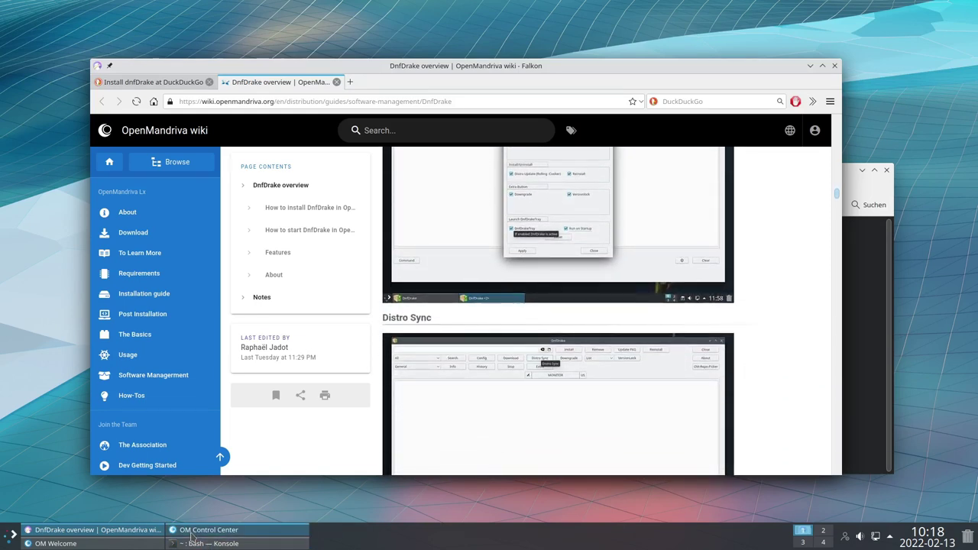
Launch DnfDrake from OM Control Center and open its Extra Options
click(191, 533)
click(322, 185)
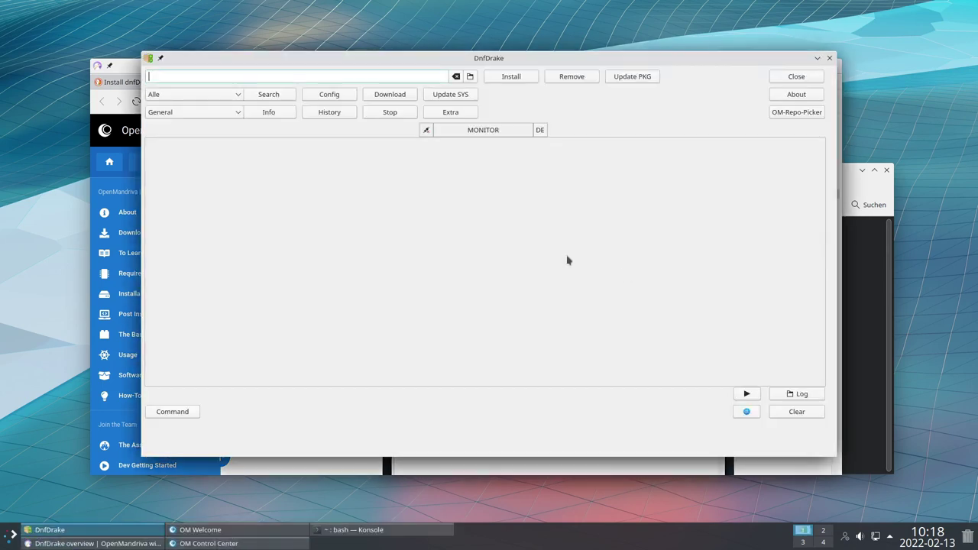
click(450, 112)
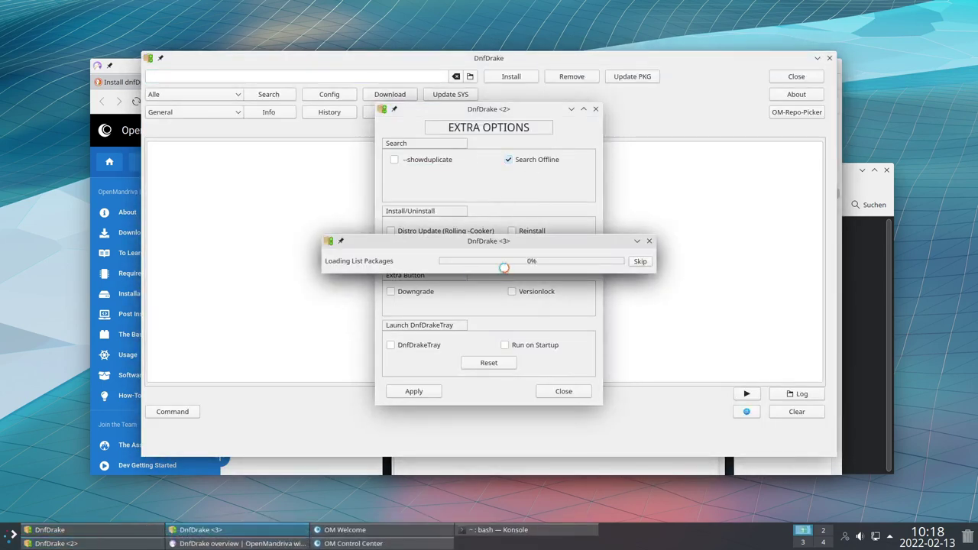
Tick 'Distro Update (Rolling -Cooker)' in DnfDrake's Extra Options and apply it
drag(487, 243, 173, 132)
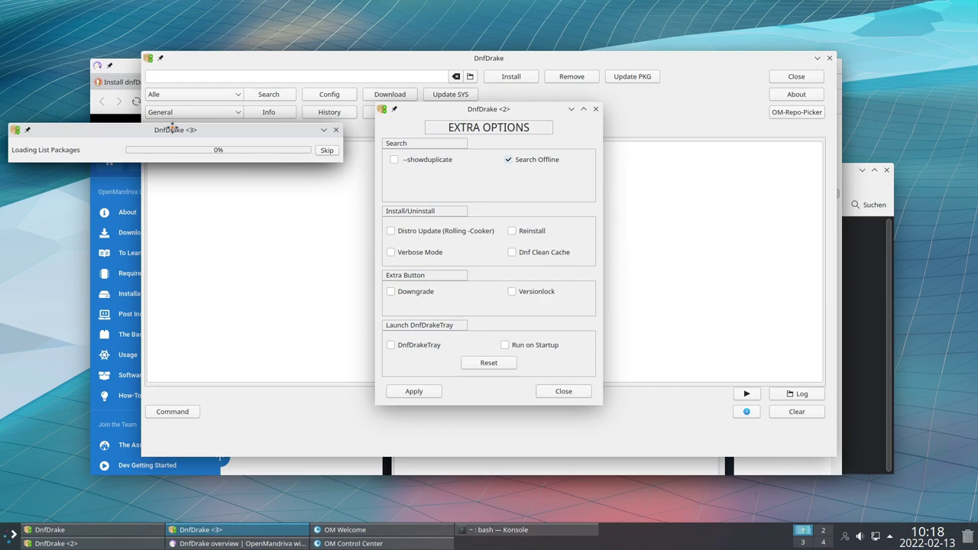
click(389, 233)
click(390, 233)
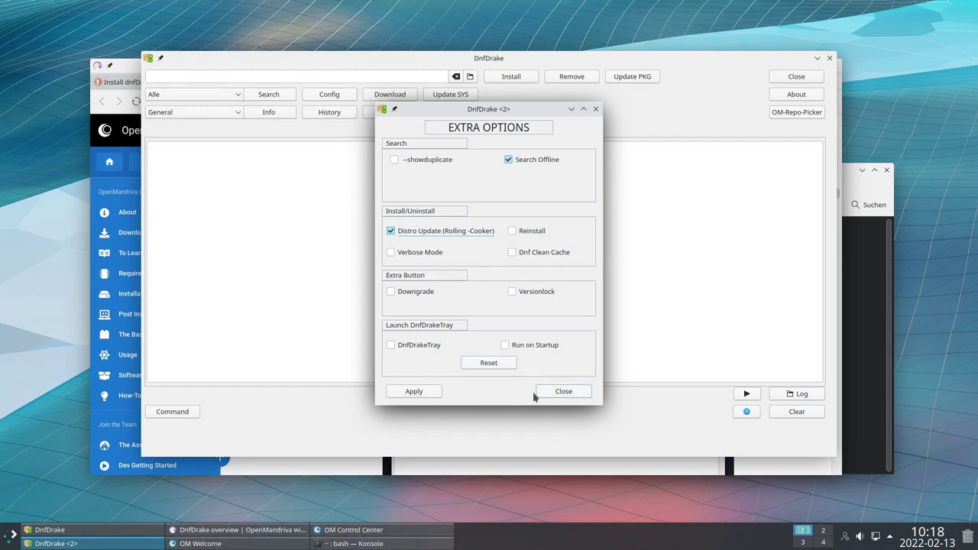
click(423, 393)
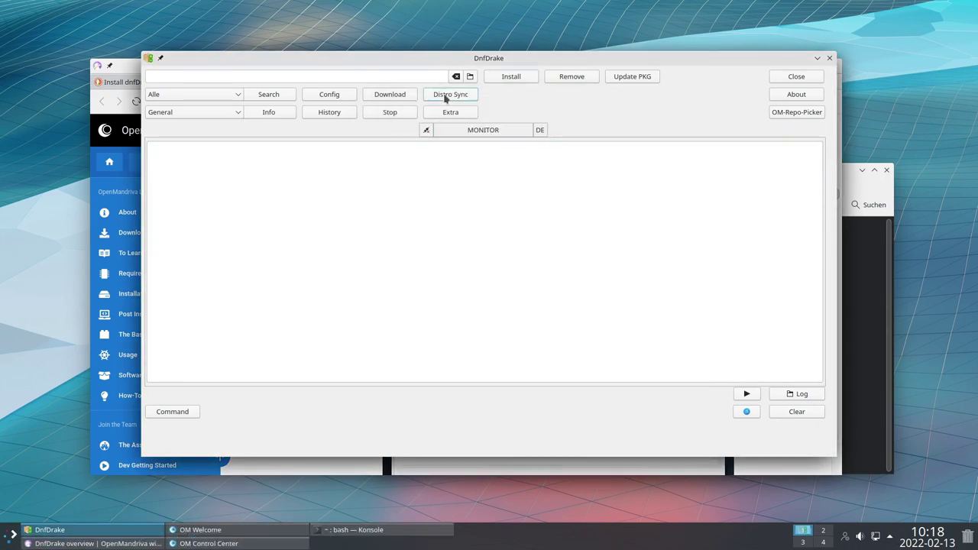
Start Distro Sync and inspect its dnf clean all and repolist commands in the monitor output
click(447, 95)
key(Escape)
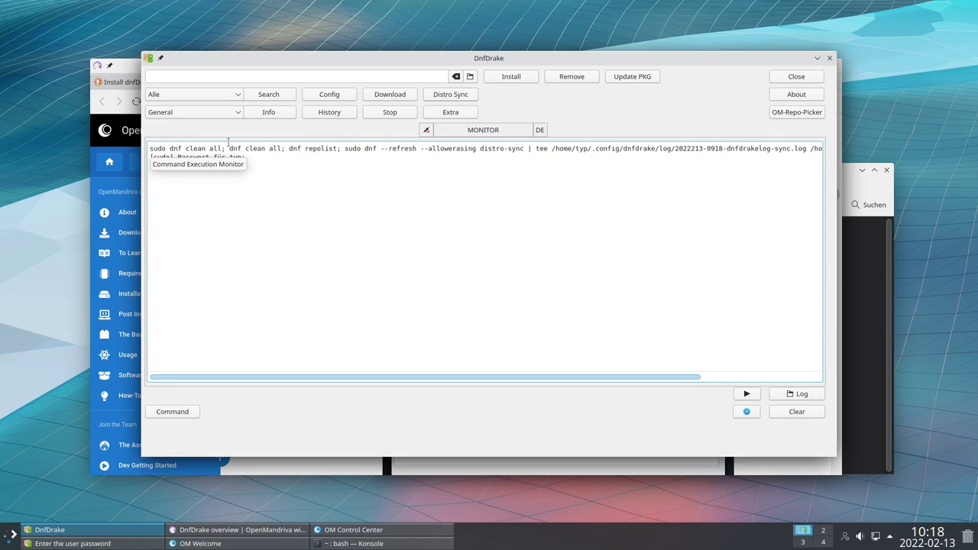
drag(473, 64, 395, 41)
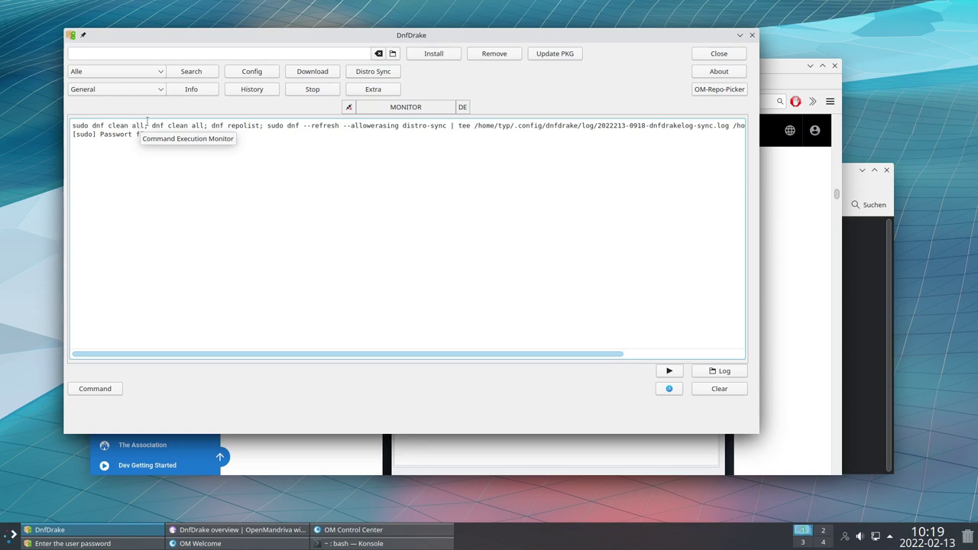
drag(152, 126, 201, 121)
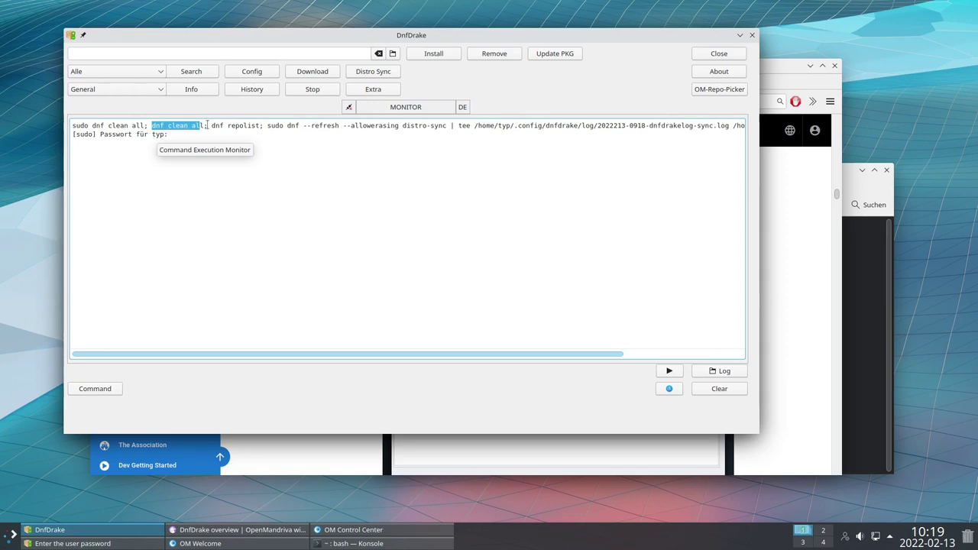
drag(211, 125, 257, 126)
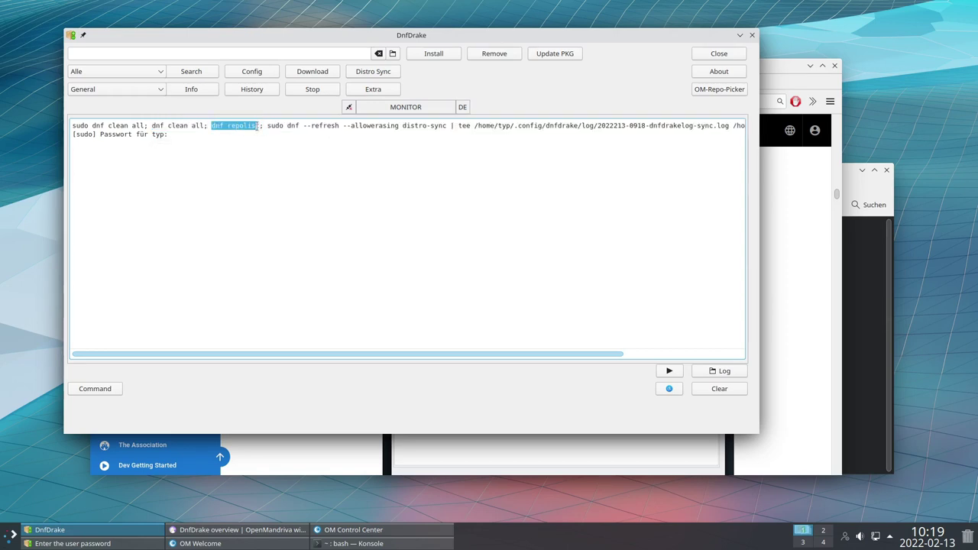
click(215, 127)
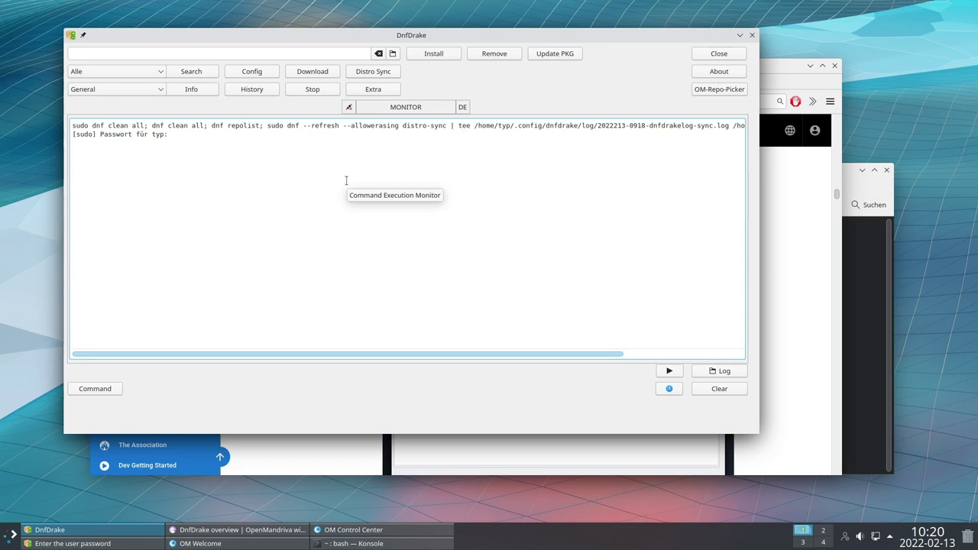
drag(397, 37, 404, 60)
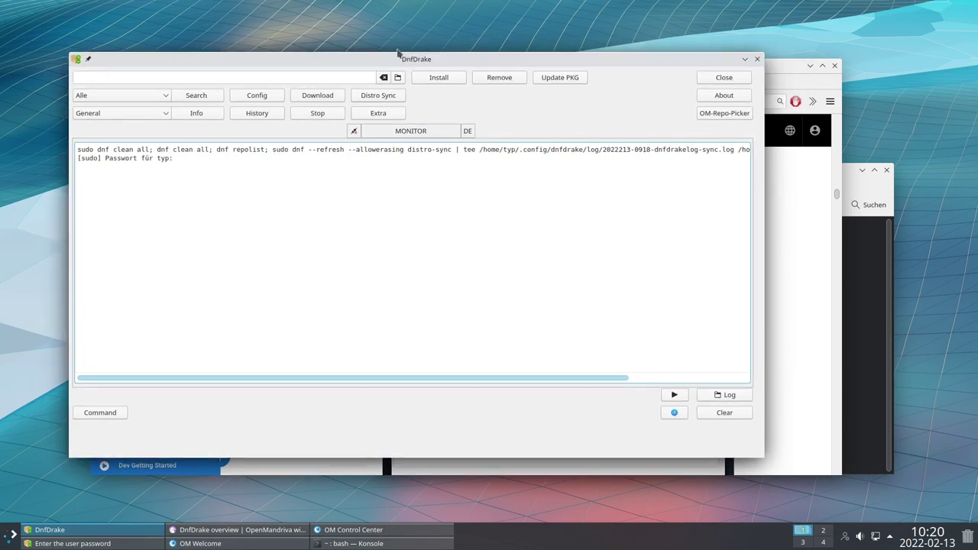
Enter the sudo password in the prompt so the distro-sync runs
drag(385, 63, 394, 267)
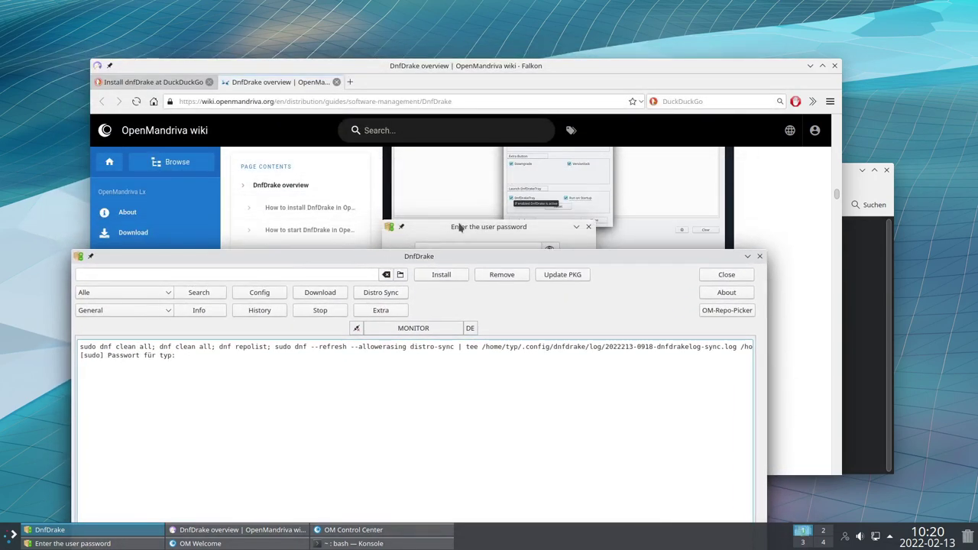
click(462, 228)
text(***)
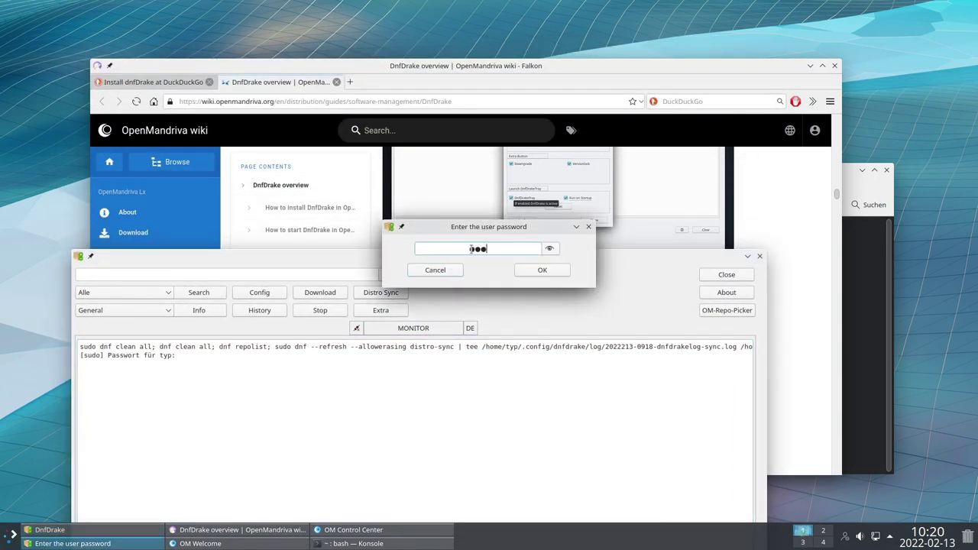
key(Return)
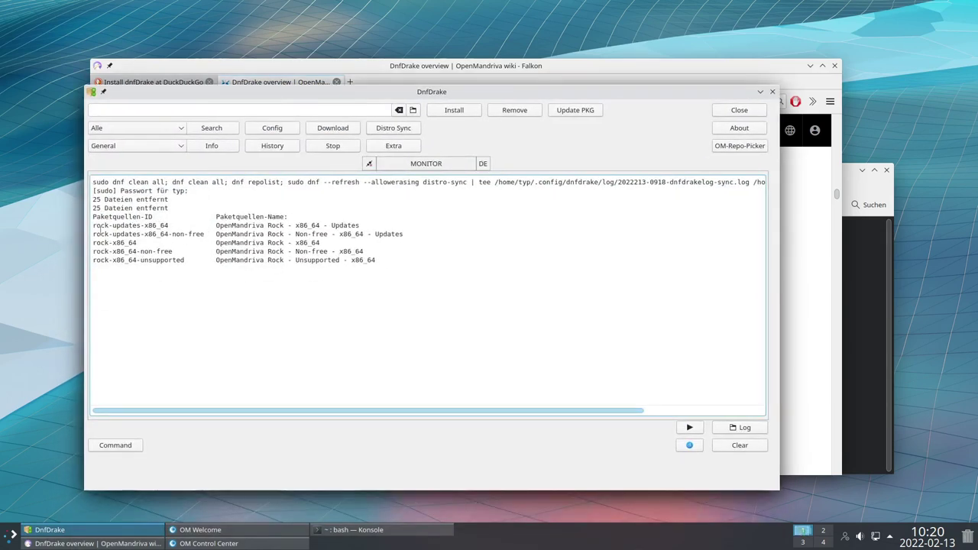
Scroll through the output's repository lines and the list of 52 packages to update
drag(96, 225, 181, 262)
click(182, 262)
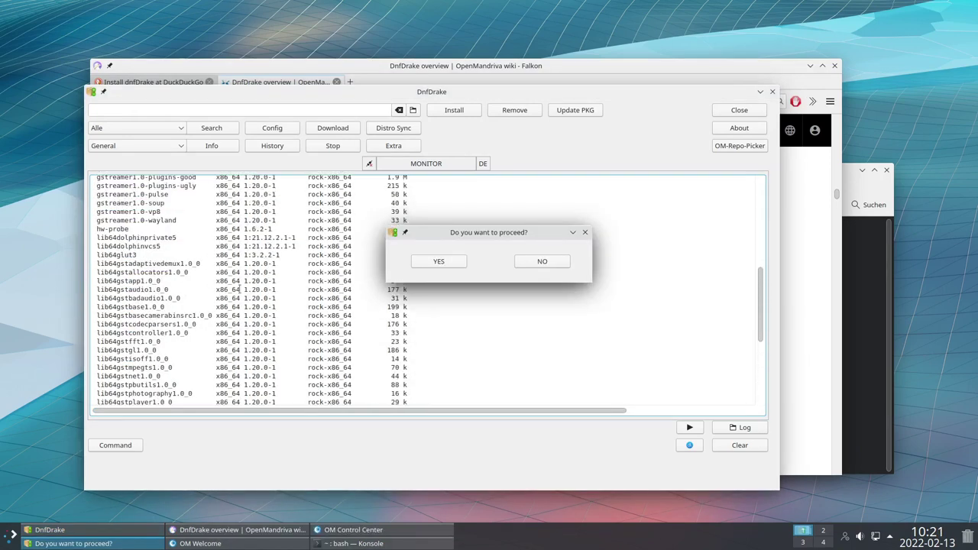
scroll(138, 280, down, 1)
scroll(152, 245, down, 2)
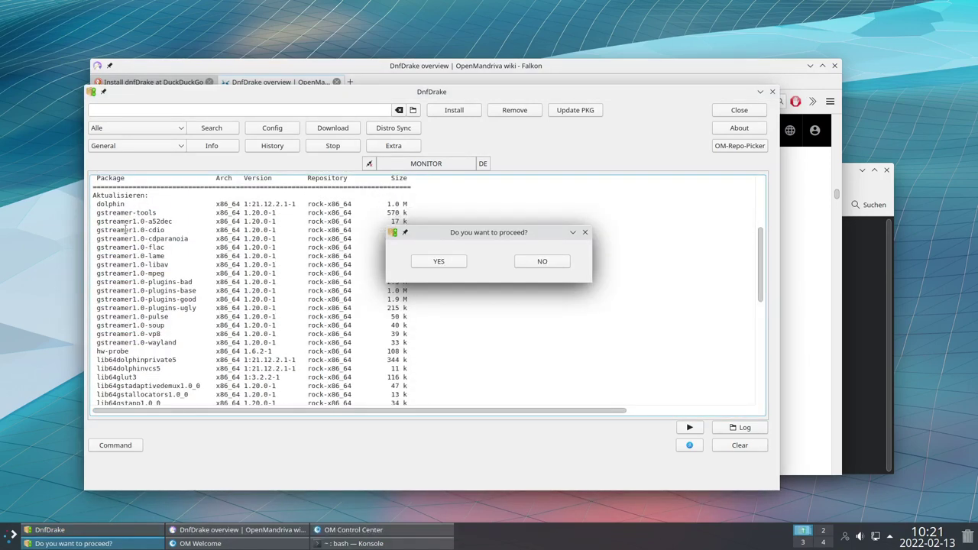
scroll(116, 223, down, 1)
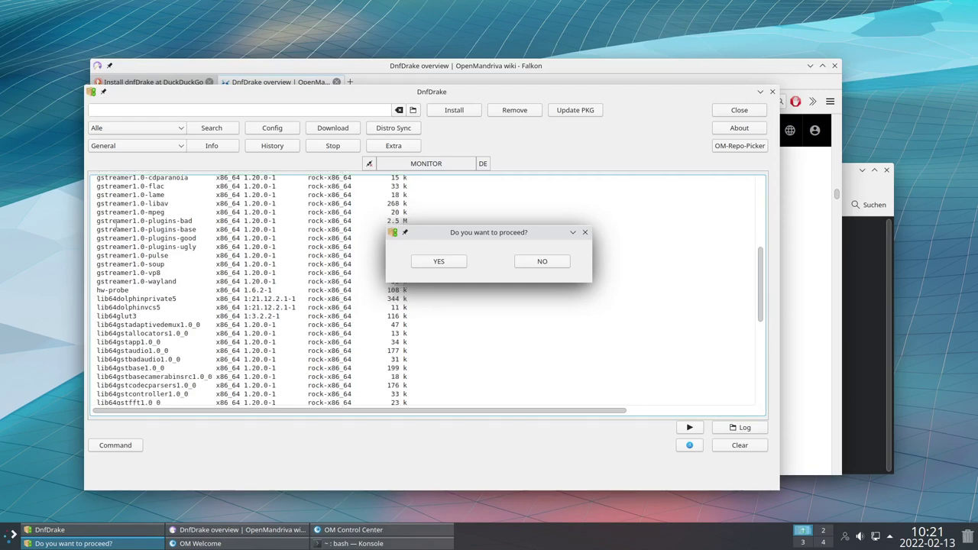
scroll(150, 249, down, 1)
scroll(107, 245, down, 1)
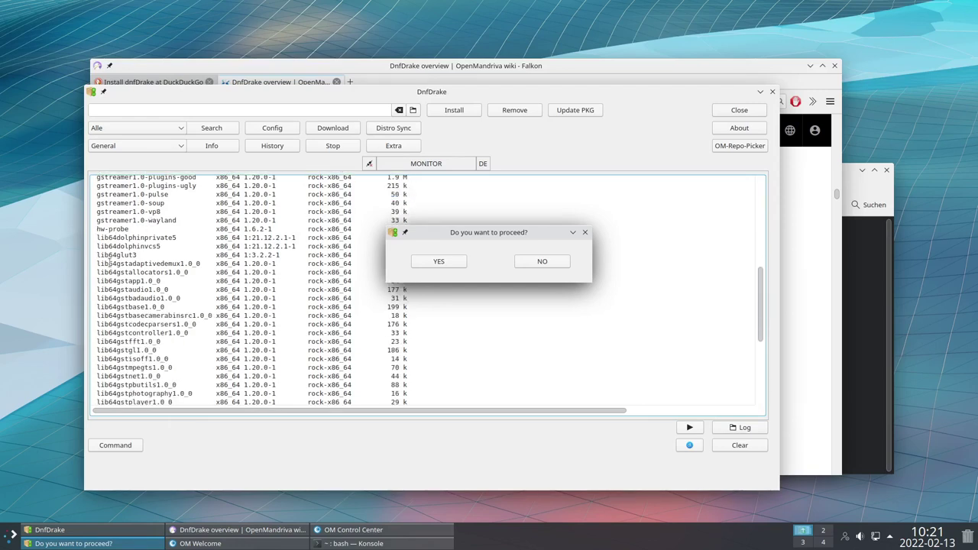
scroll(215, 276, down, 3)
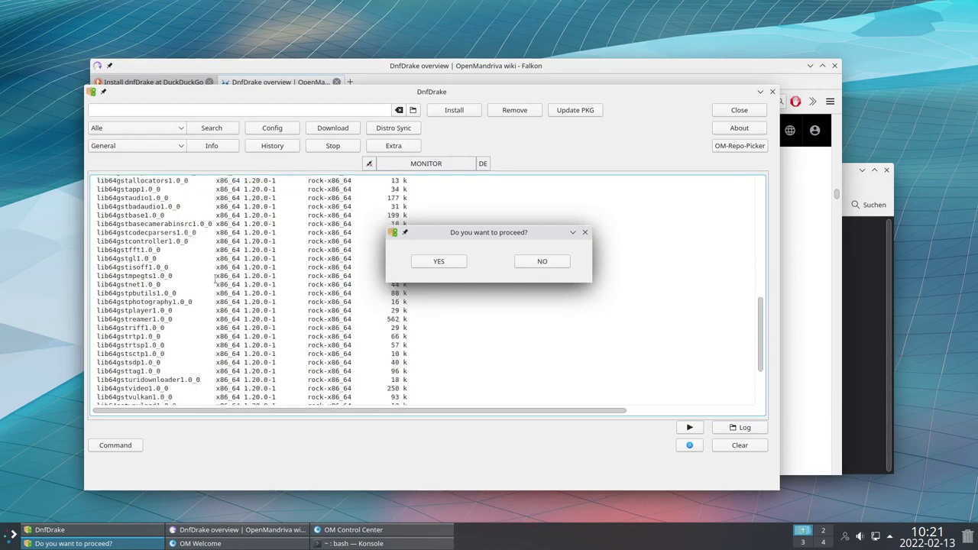
scroll(170, 277, down, 3)
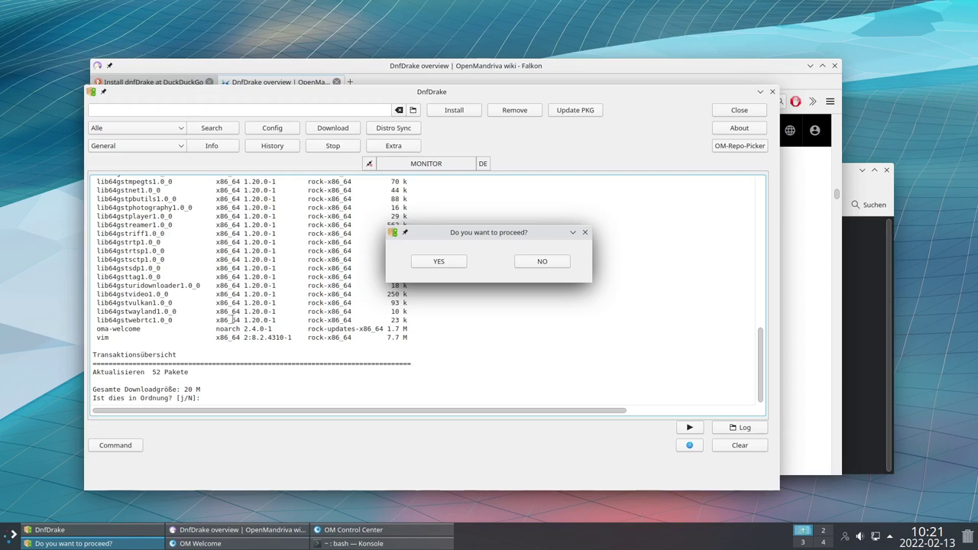
Confirm the 52-package update with YES, dismiss 'Operation Terminated!', and nudge DnfDrake right
click(433, 262)
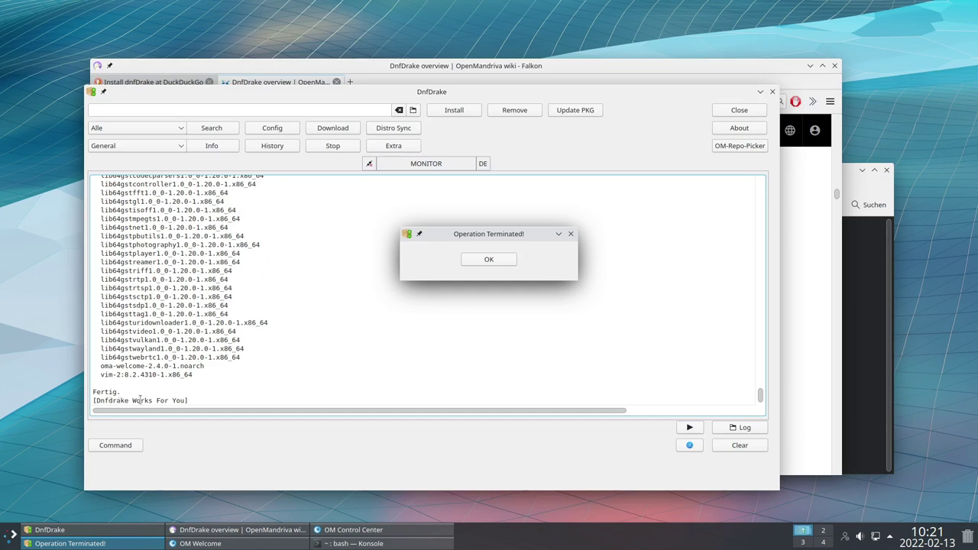
click(488, 259)
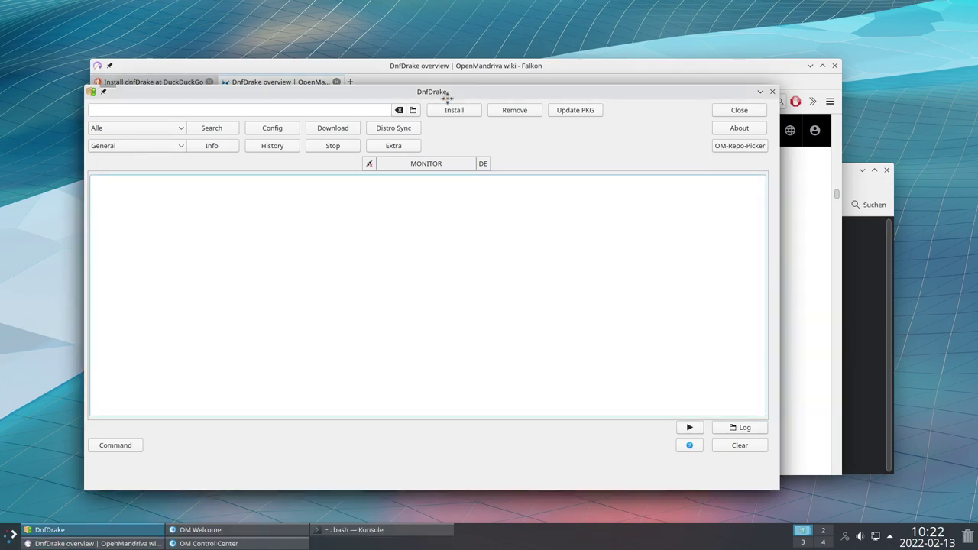
drag(447, 97, 479, 97)
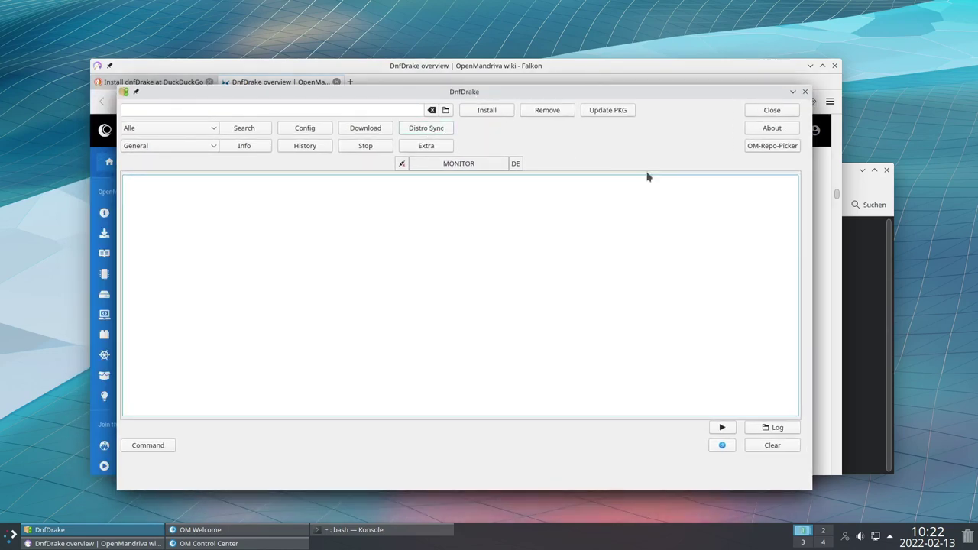
Close DnfDrake and OM Control Center
click(772, 109)
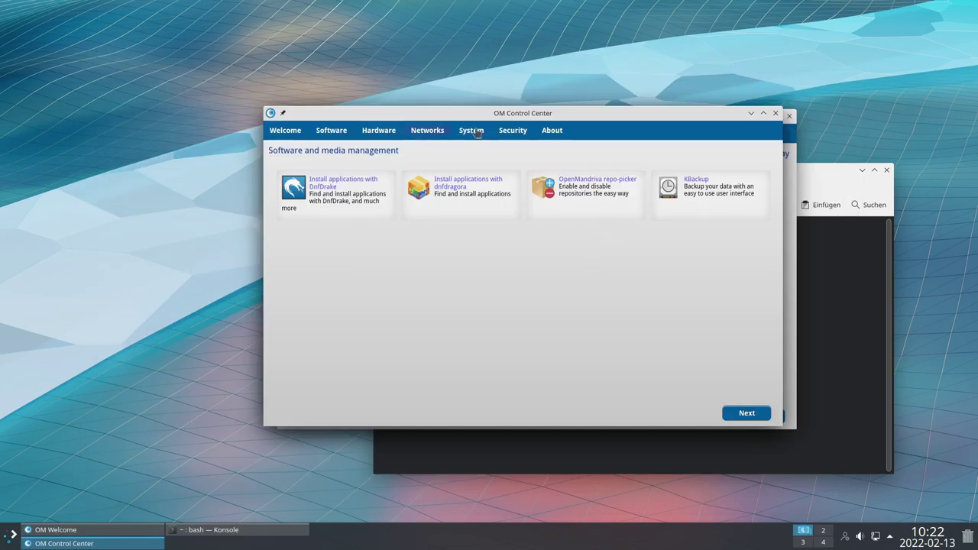
drag(593, 116, 568, 132)
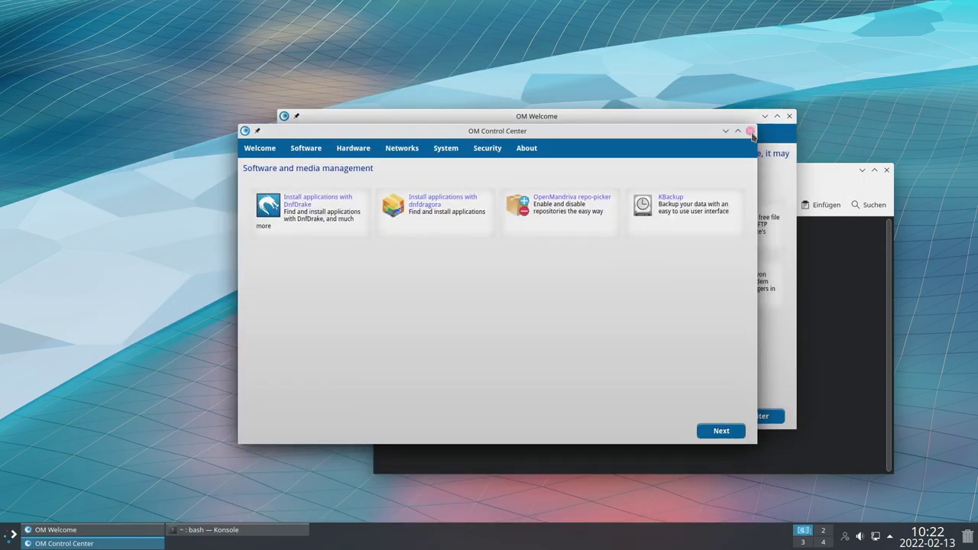
click(750, 133)
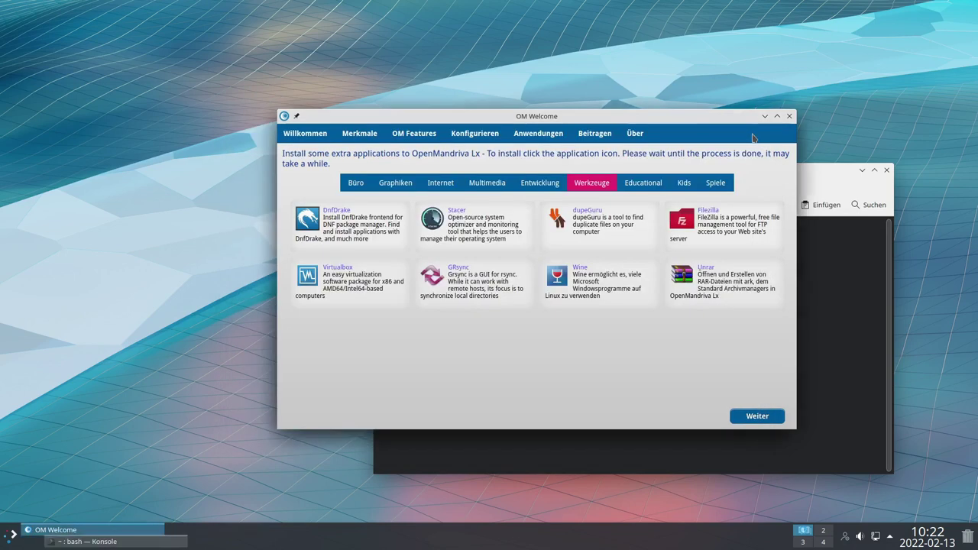
View the Merkmale, OM Features and Konfigurieren pages, then open Anwendungen at Büro
click(359, 134)
click(403, 131)
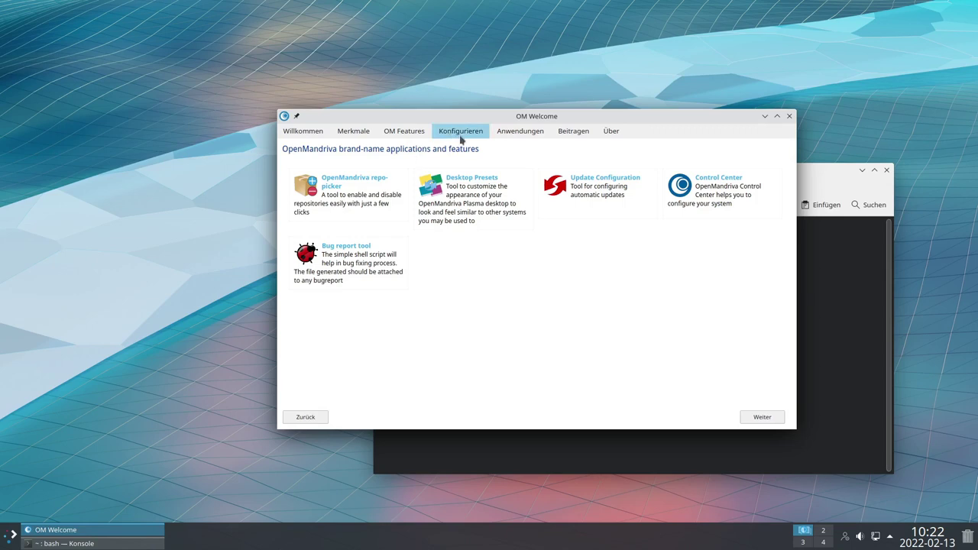
click(461, 138)
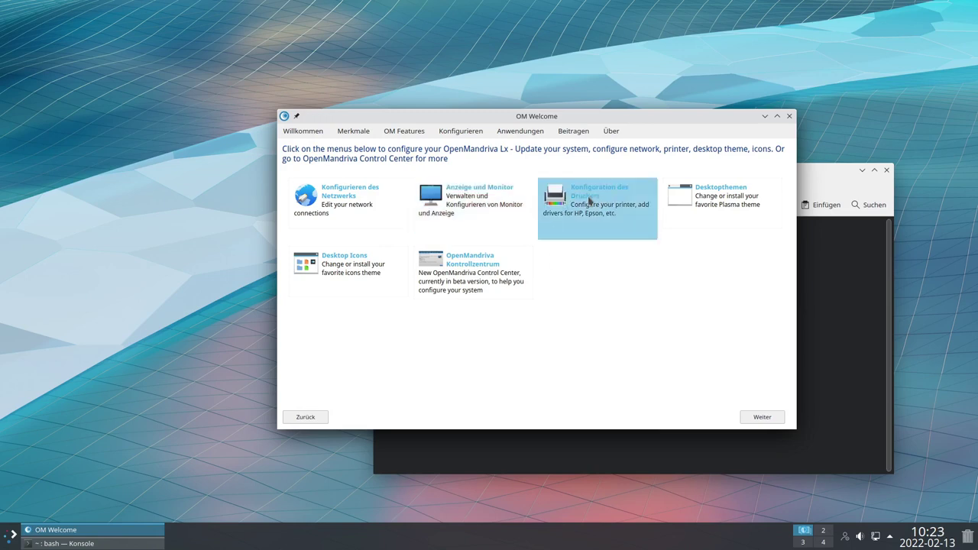
click(520, 130)
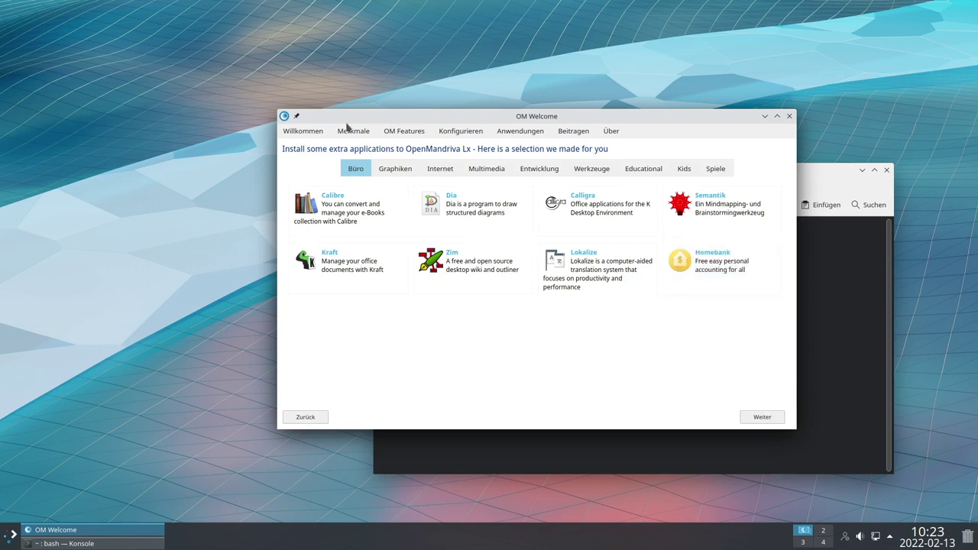
Look over the Graphiken applications, then switch the catalogue to the Internet category
click(398, 169)
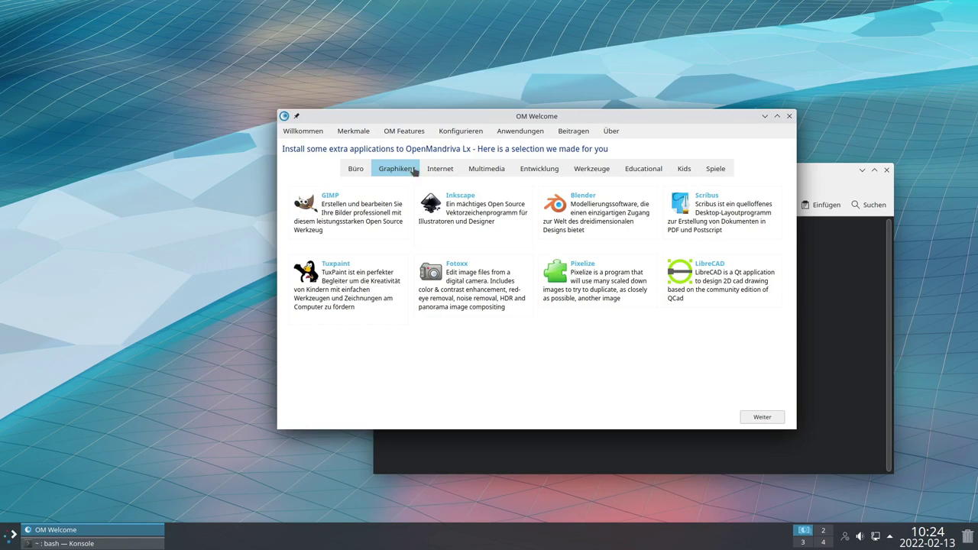
click(399, 192)
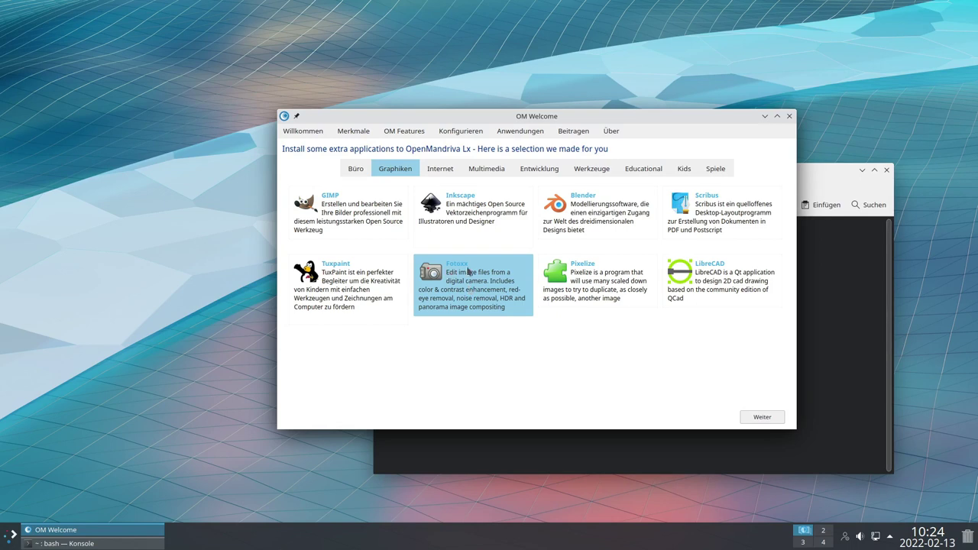
key(Right)
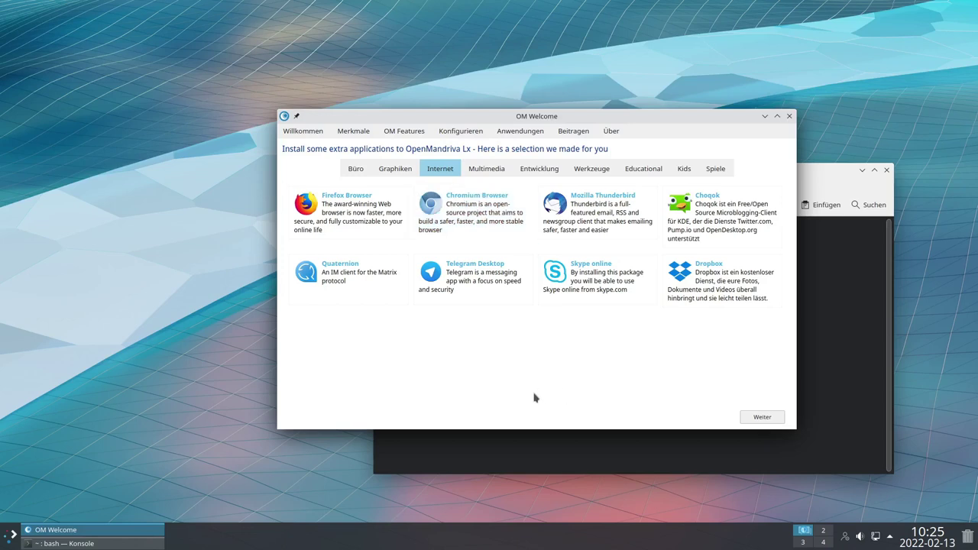
click(9, 540)
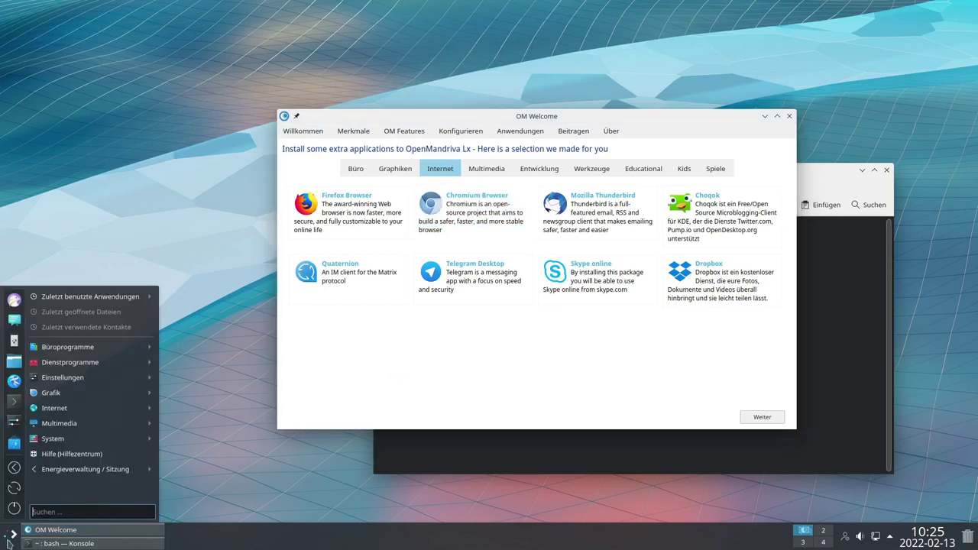
click(376, 365)
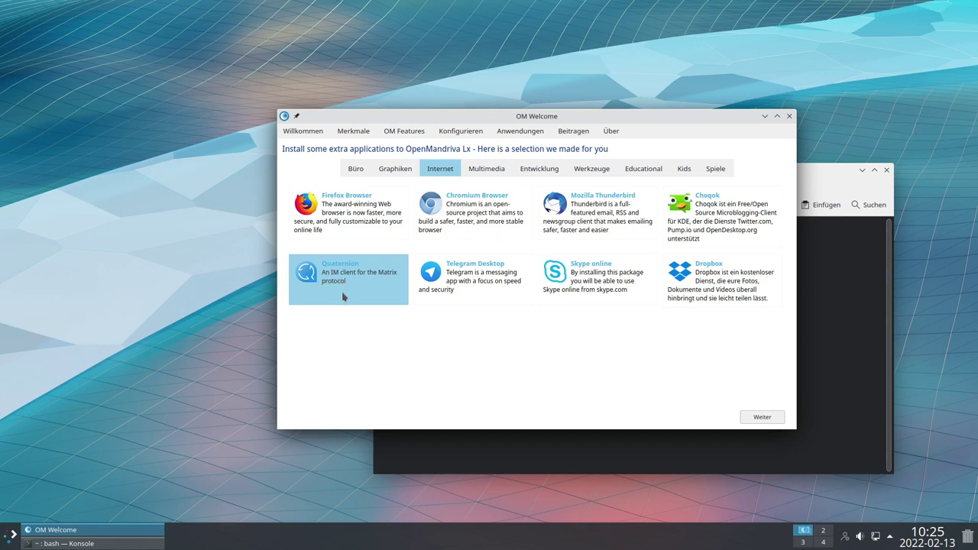
Install Quaternion from its catalogue tile, authorising with the administrator password so it launches
click(349, 277)
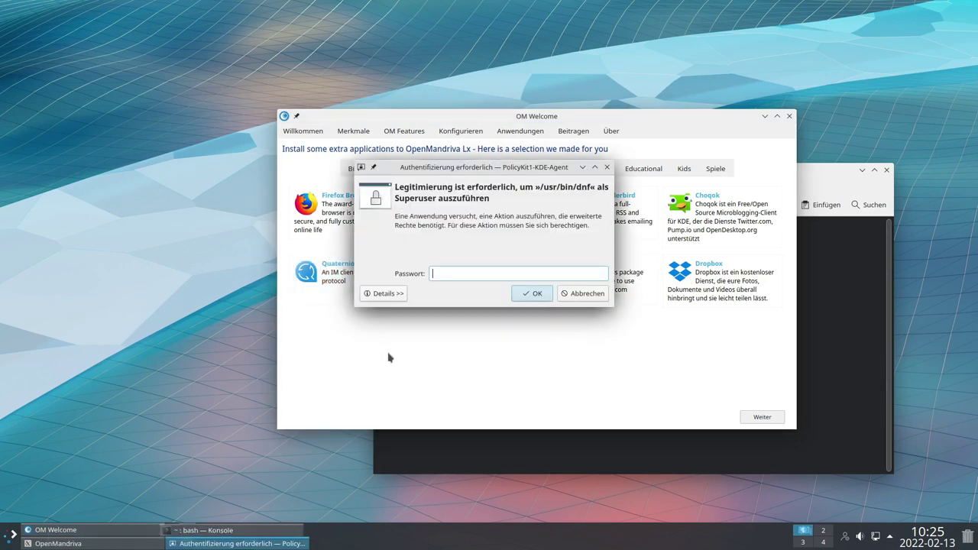
text(***)
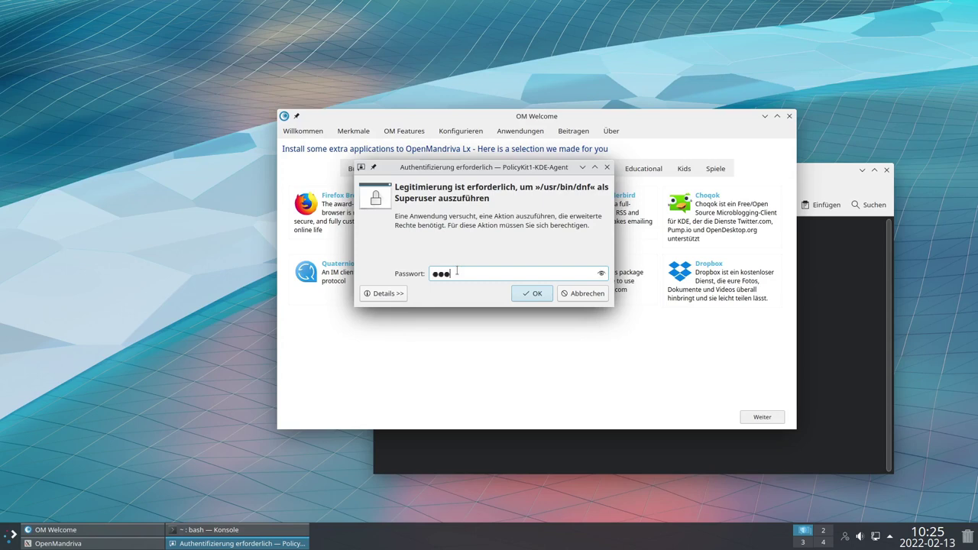
key(Return)
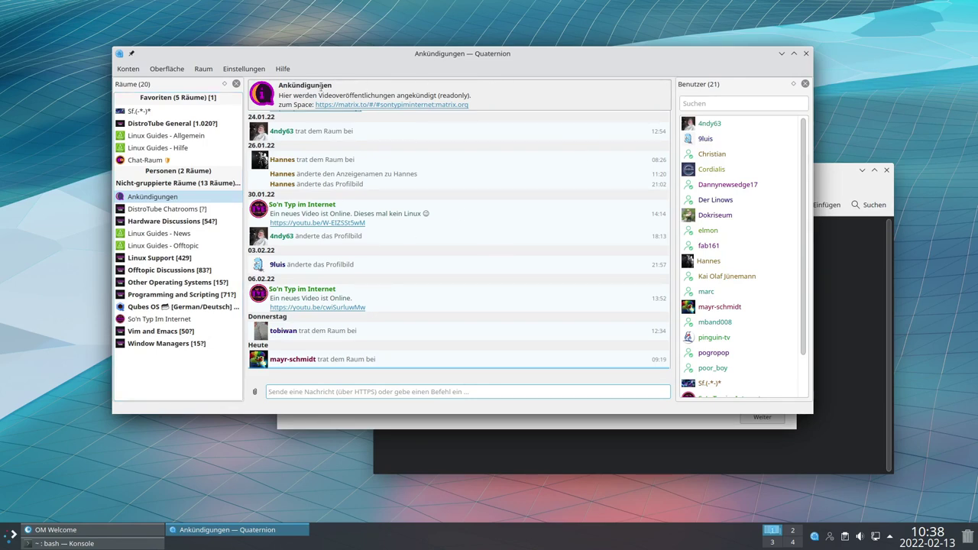
Select the Ankündigungen room title, then switch to the Chat-Raum room
double_click(281, 86)
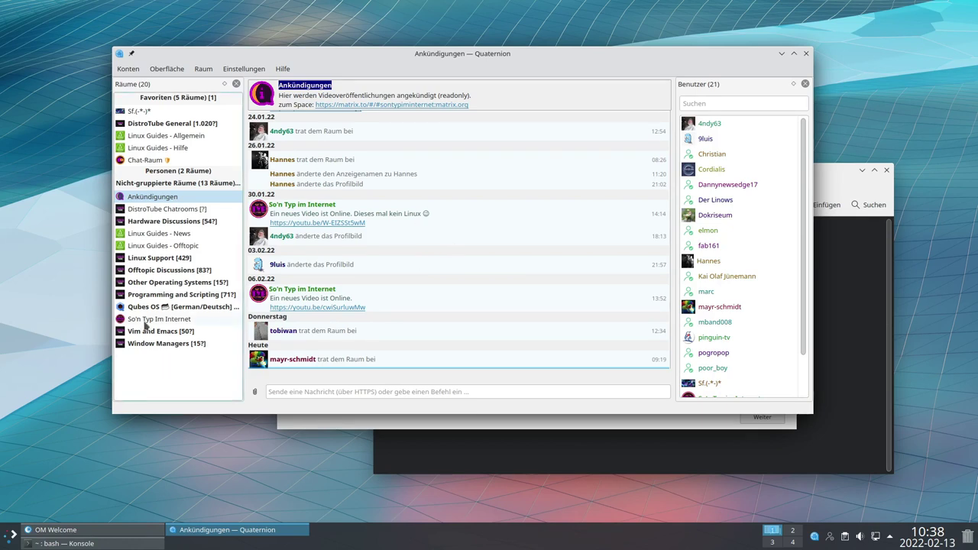
click(135, 164)
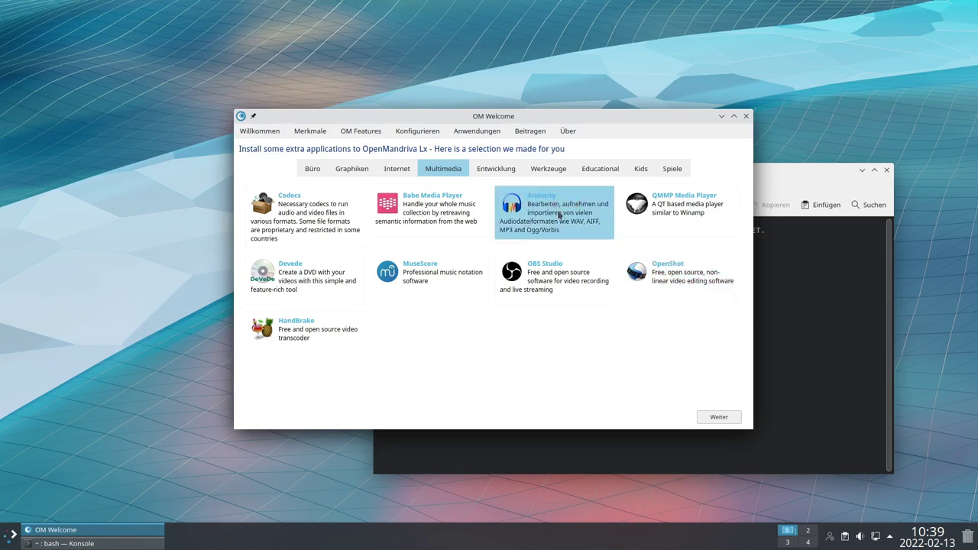
Show the Entwicklung category, listing KDevelop, Geany, Qt-Creator and other development tools
click(496, 168)
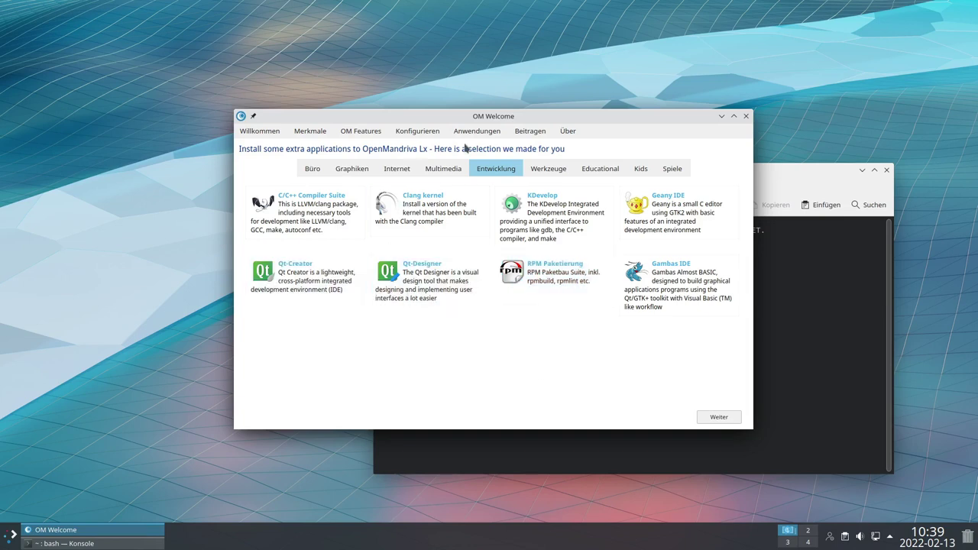
Browse the Werkzeuge category, then the Kids category listing Scratch and GCompris
click(552, 167)
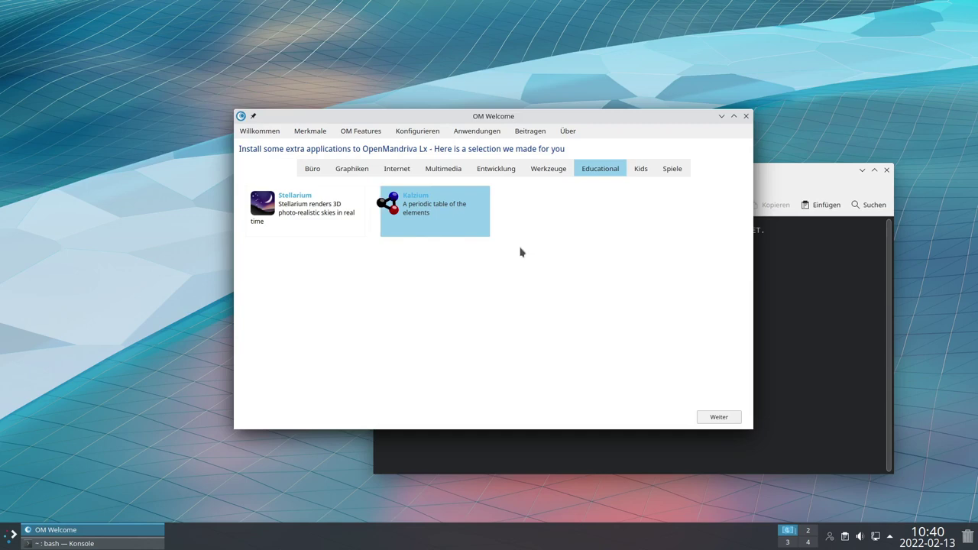
click(647, 172)
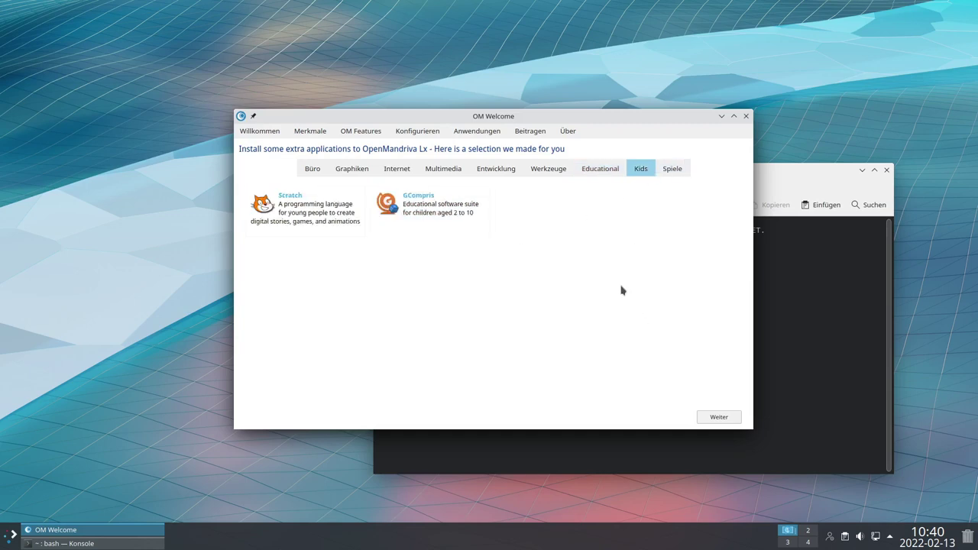
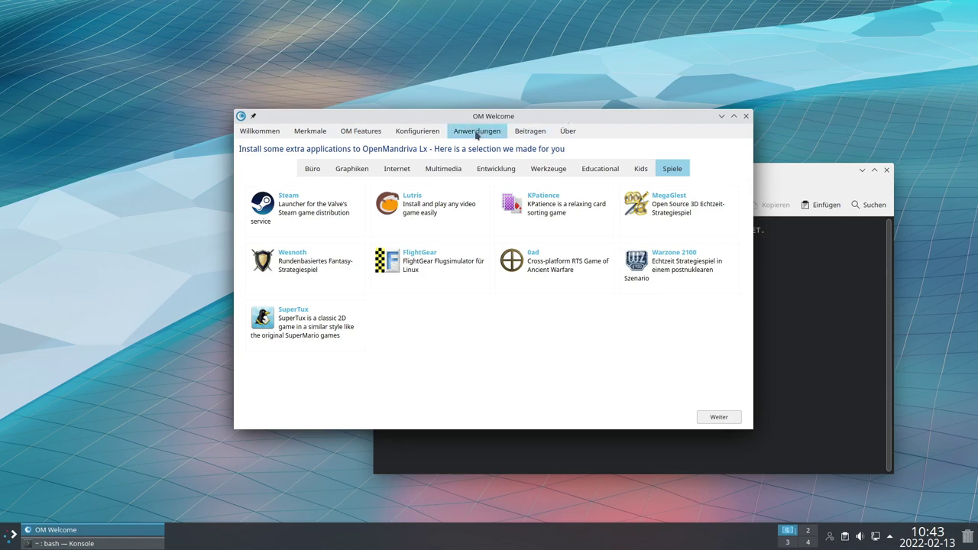
Go from the Beitragen contribution page on to the Über page and highlight its GPLv2 licence text
click(531, 131)
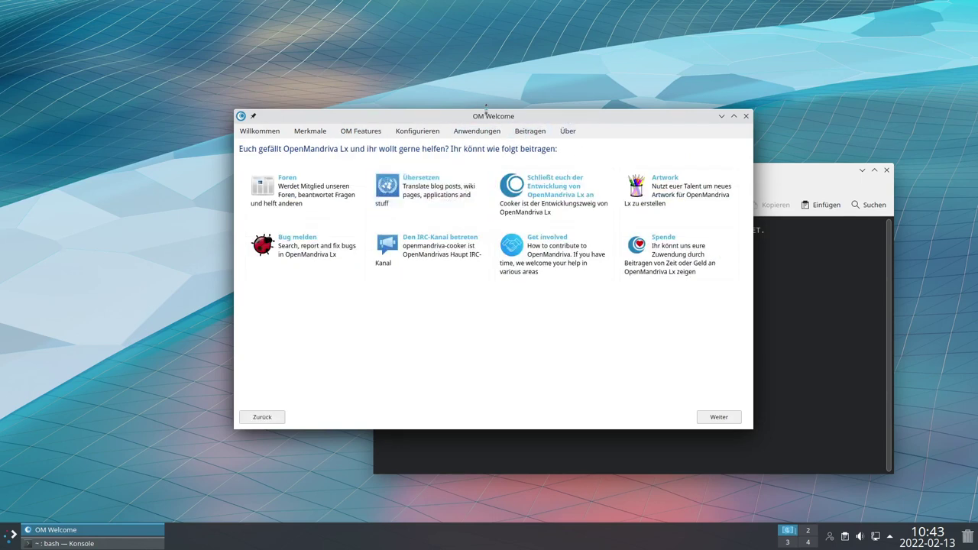
mouse_move(487, 119)
mouse_down()
mouse_move(452, 113)
mouse_move(480, 120)
mouse_up()
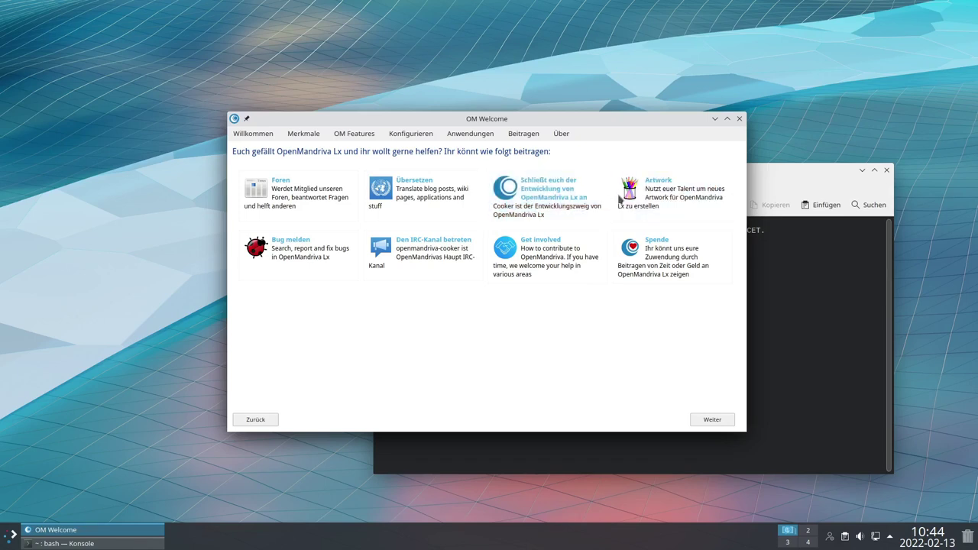
drag(640, 124, 617, 136)
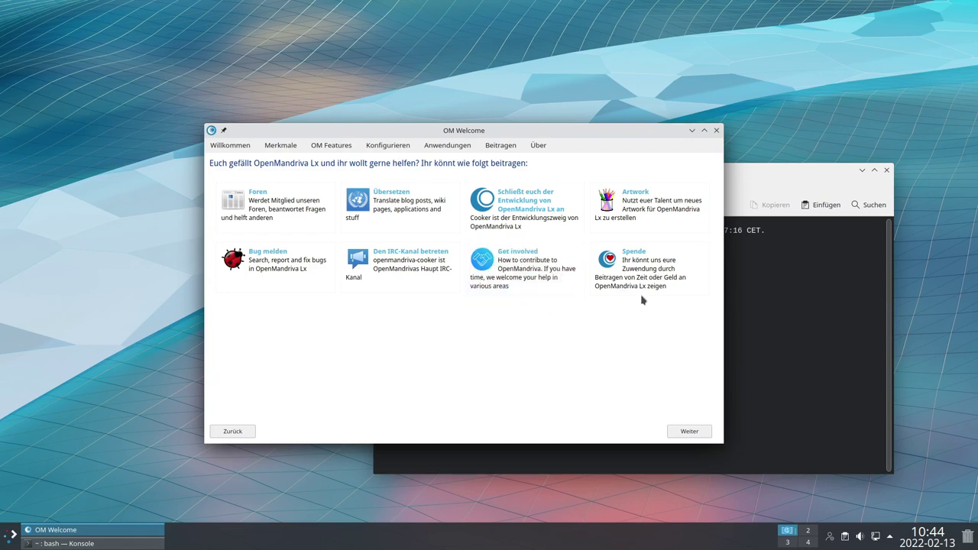
click(694, 433)
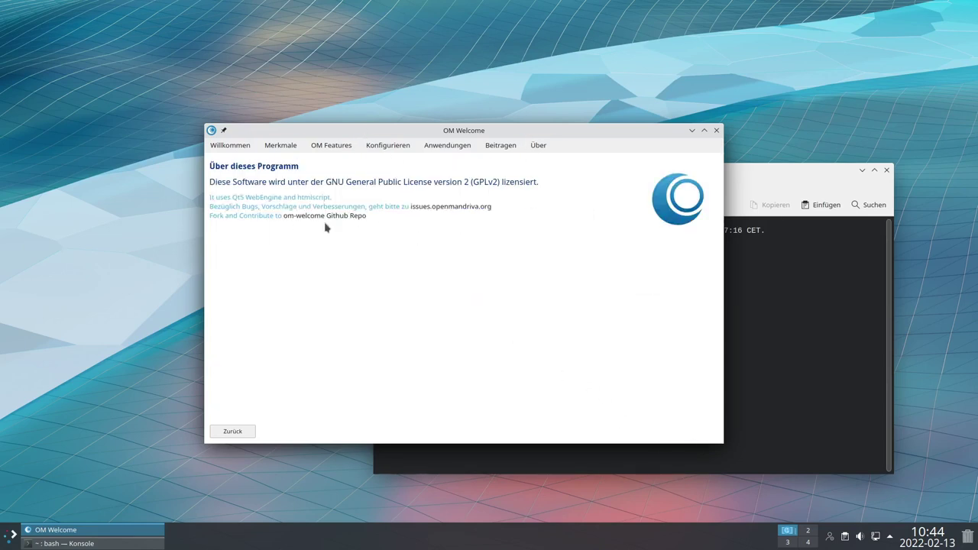
drag(327, 176, 463, 182)
Apply the OpenMandriva-16x9 wallpaper from the maximised desktop settings and view the desktop
click(572, 272)
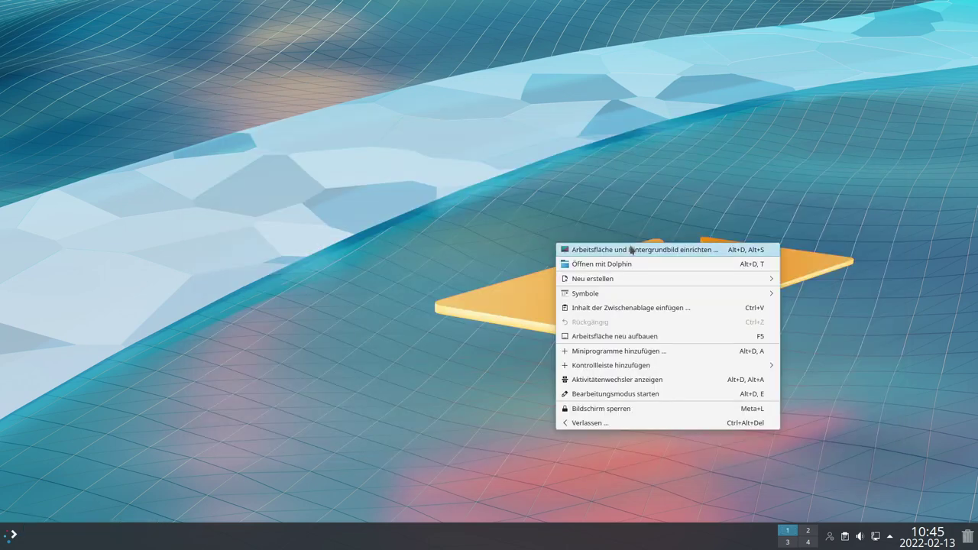
click(491, 251)
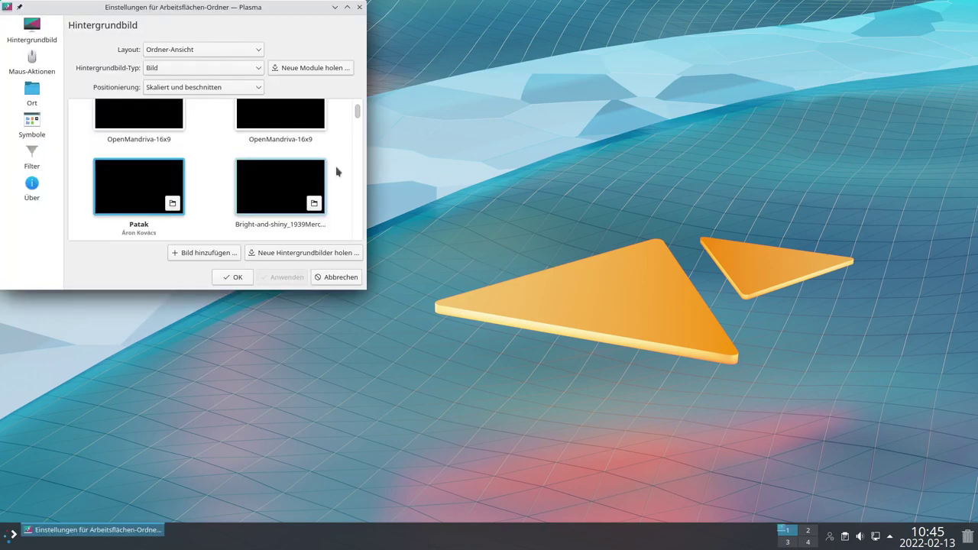
drag(239, 10, 461, 84)
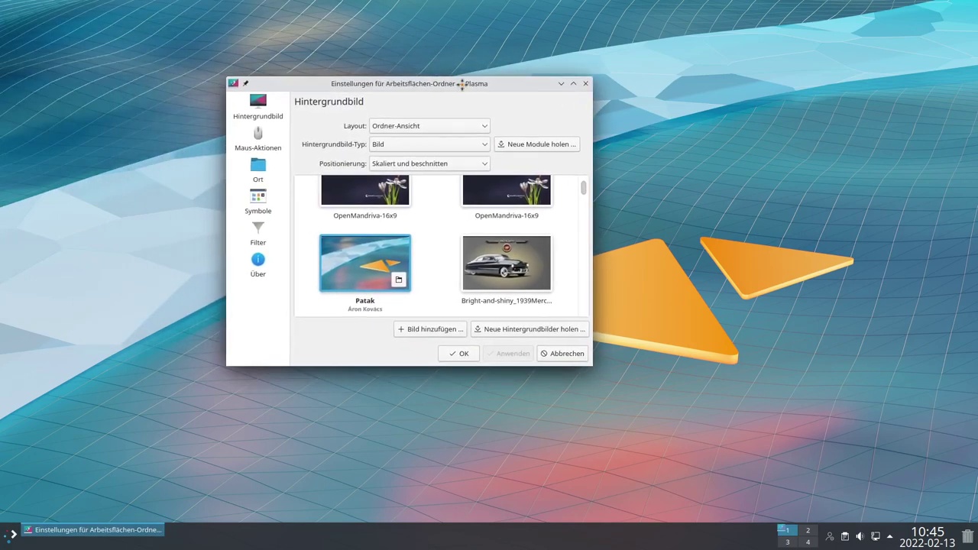
click(573, 83)
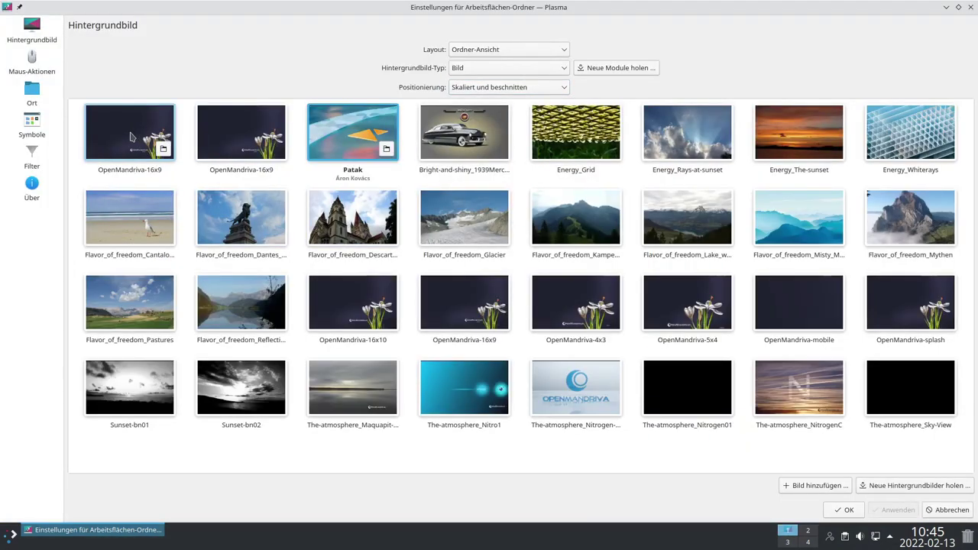
click(133, 137)
click(893, 509)
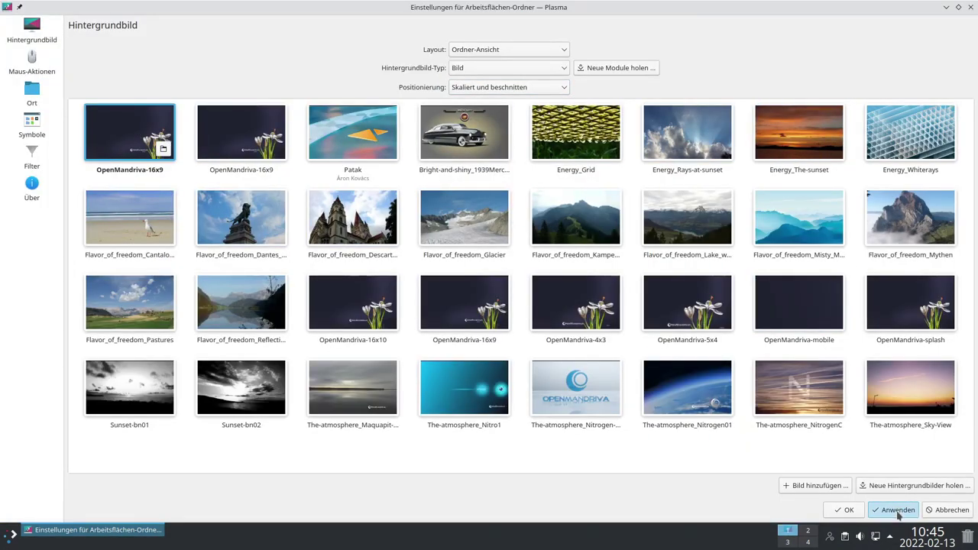
click(945, 7)
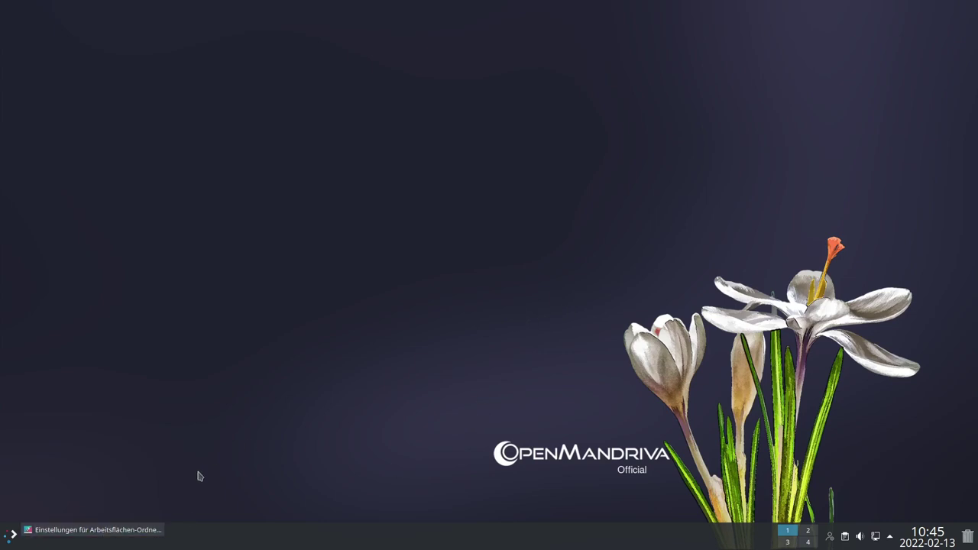
Apply the The-atmosphere_Nitrogen01 wallpaper and check it on the desktop
click(89, 533)
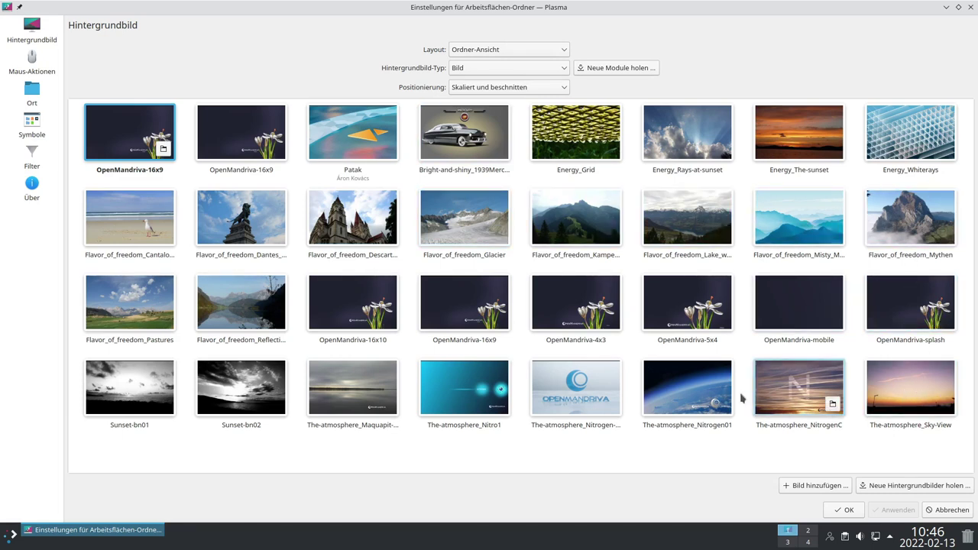
click(683, 394)
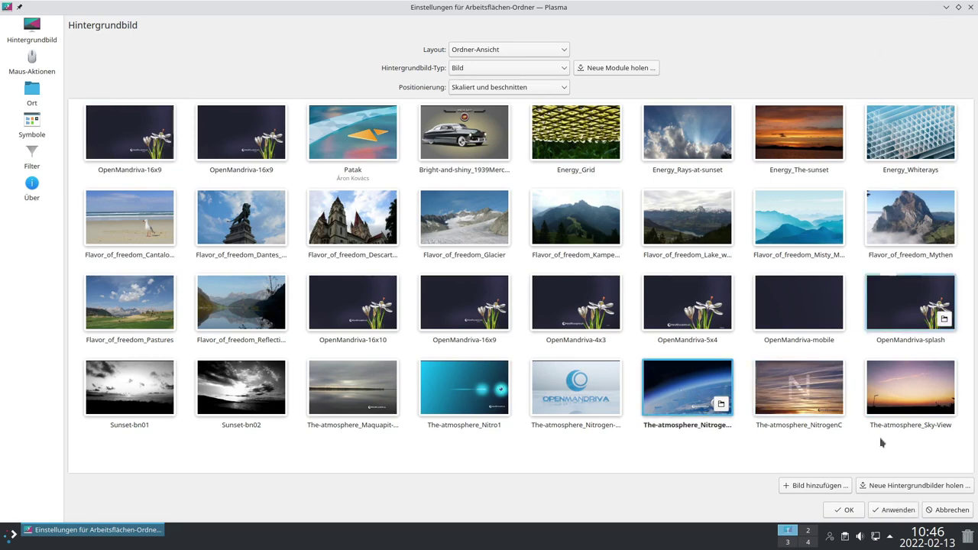
click(893, 509)
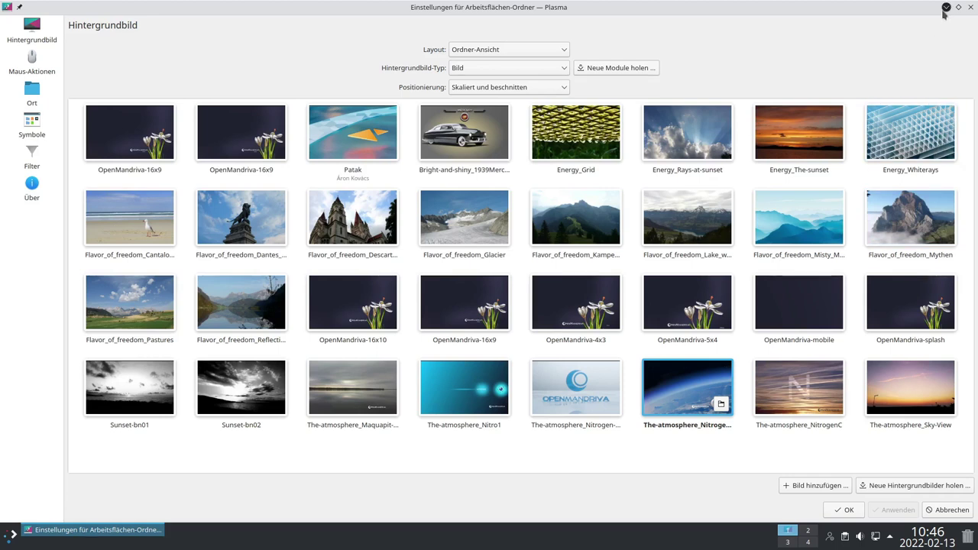
click(946, 7)
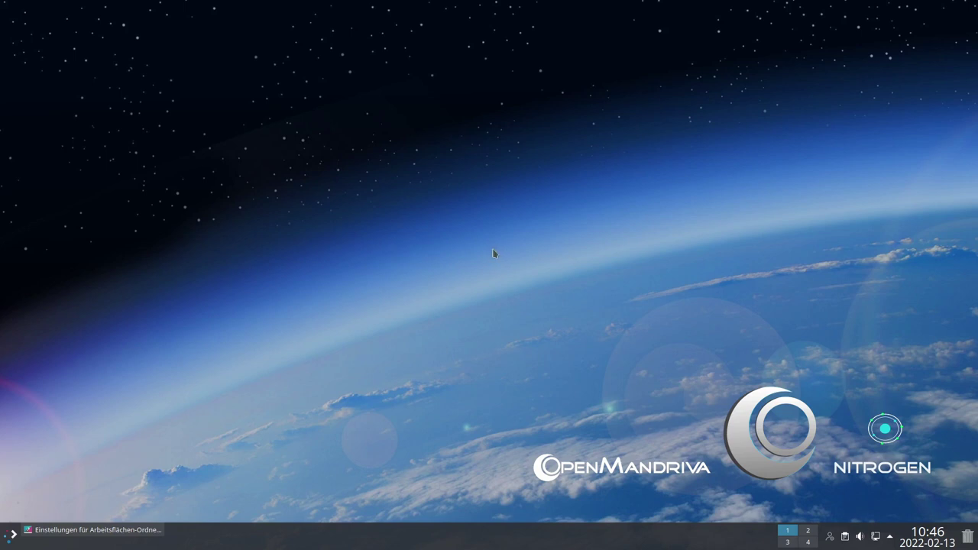
click(90, 531)
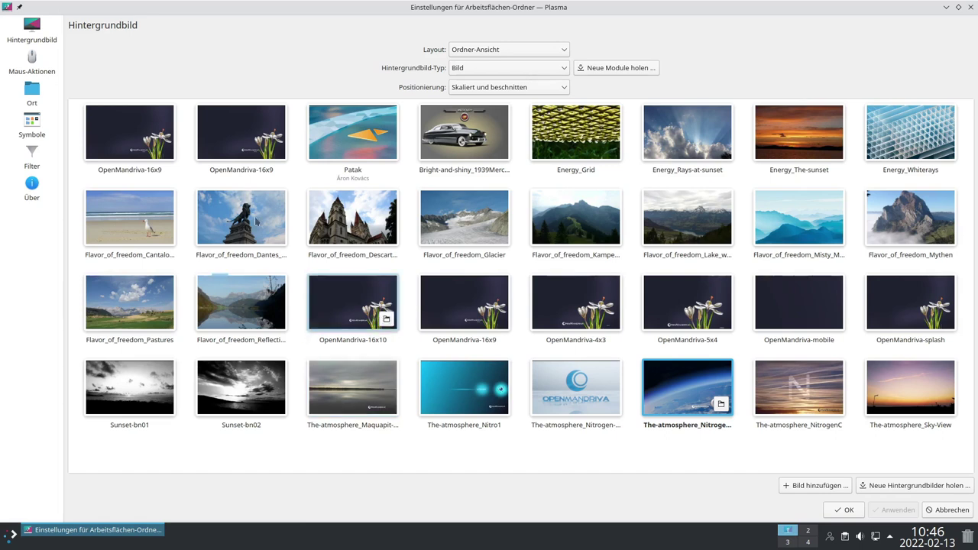
Open the 'Neue Hintergrundbilder holen' catalogue and scroll down to the pink lights wallpaper
click(906, 489)
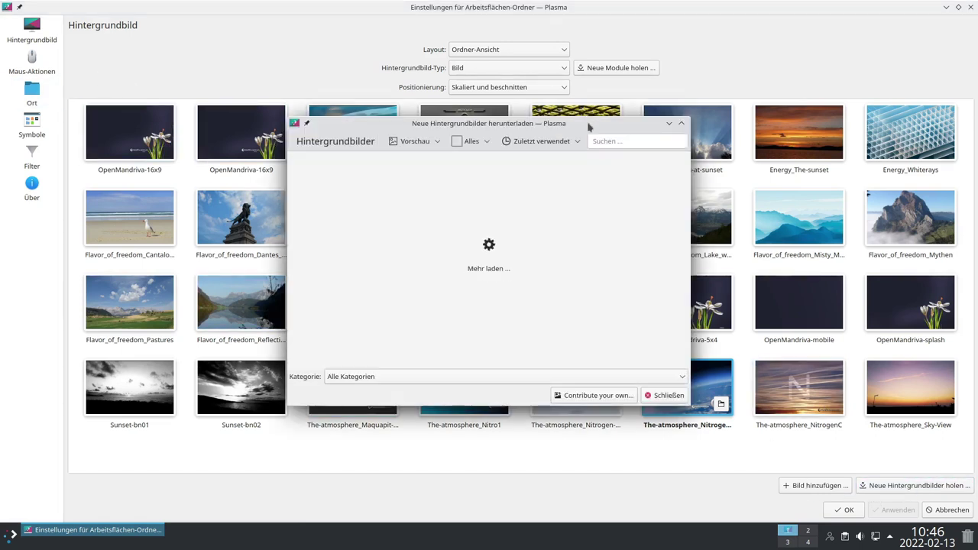
drag(588, 124, 582, 92)
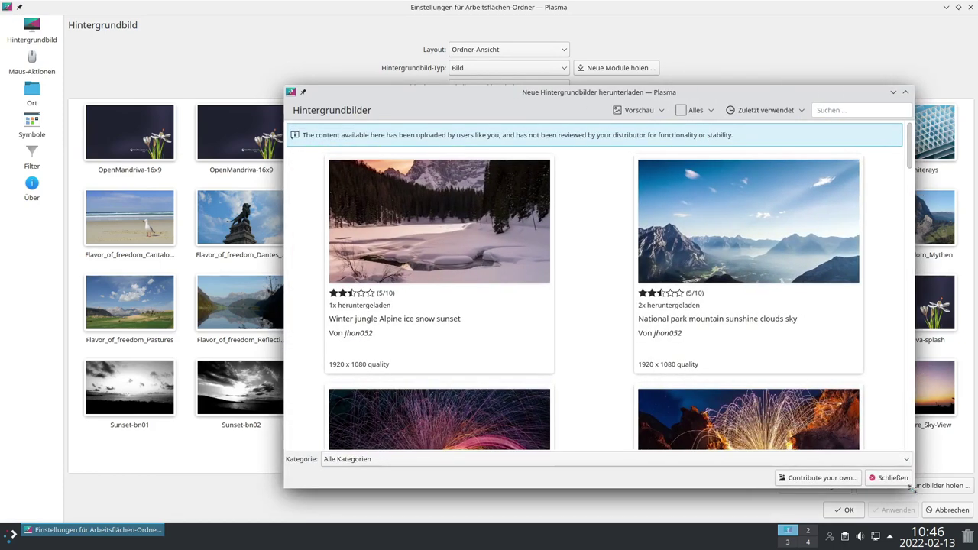
scroll(611, 216, down, 5)
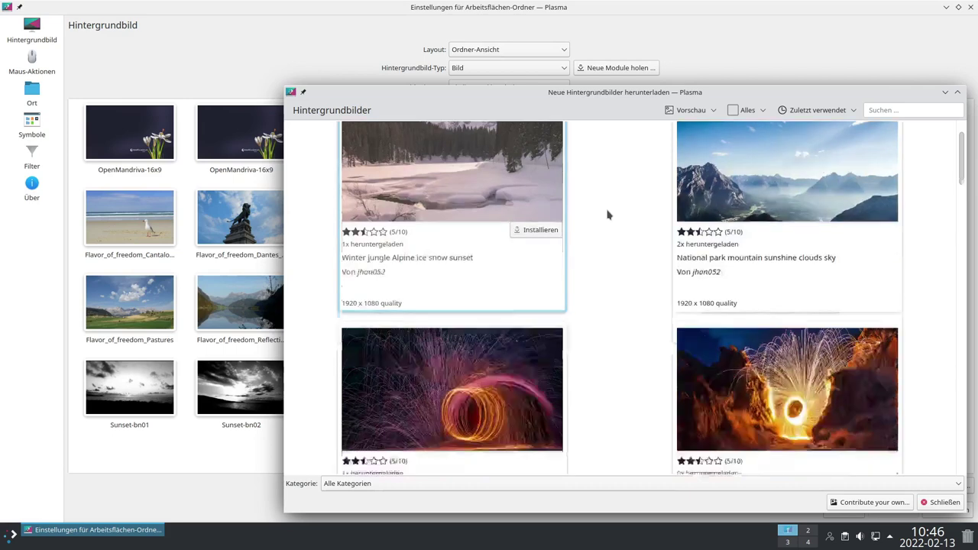
scroll(639, 219, down, 10)
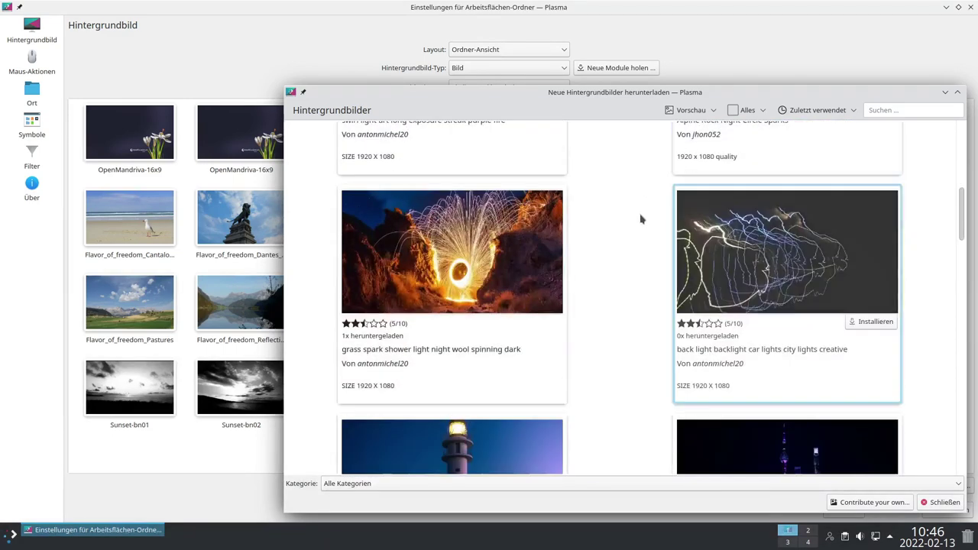
scroll(641, 219, down, 10)
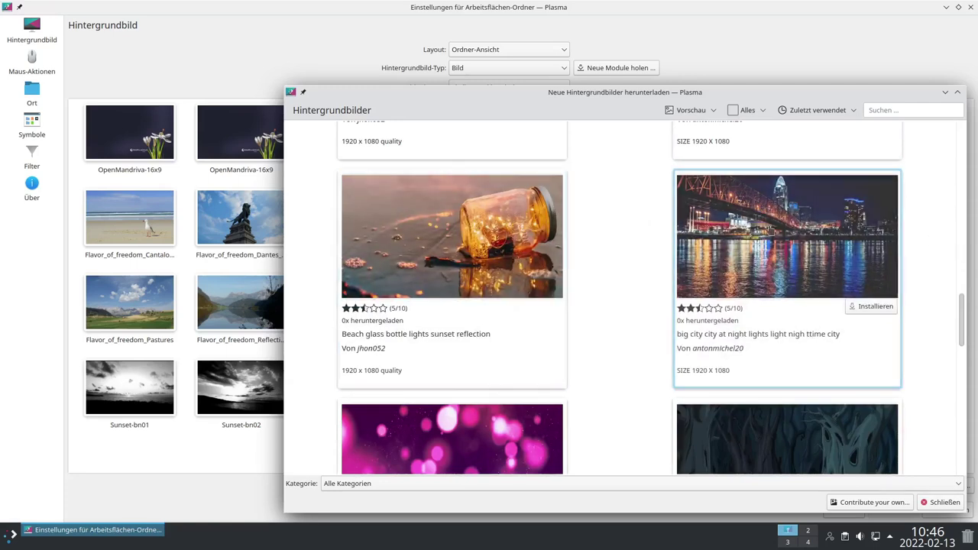
scroll(631, 218, down, 5)
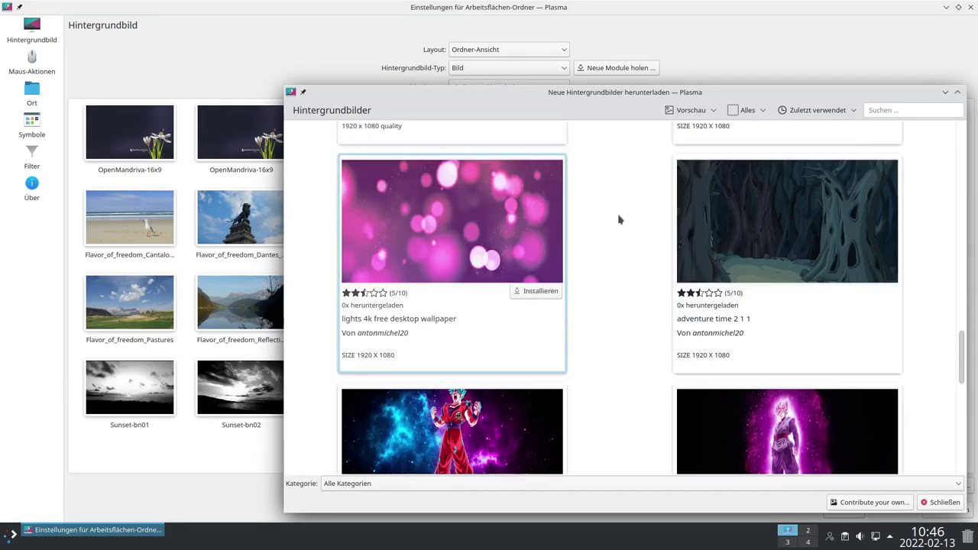
Preview the pink bokeh 'lights 4k free desktop wallpaper', install it, and close the download window
click(482, 225)
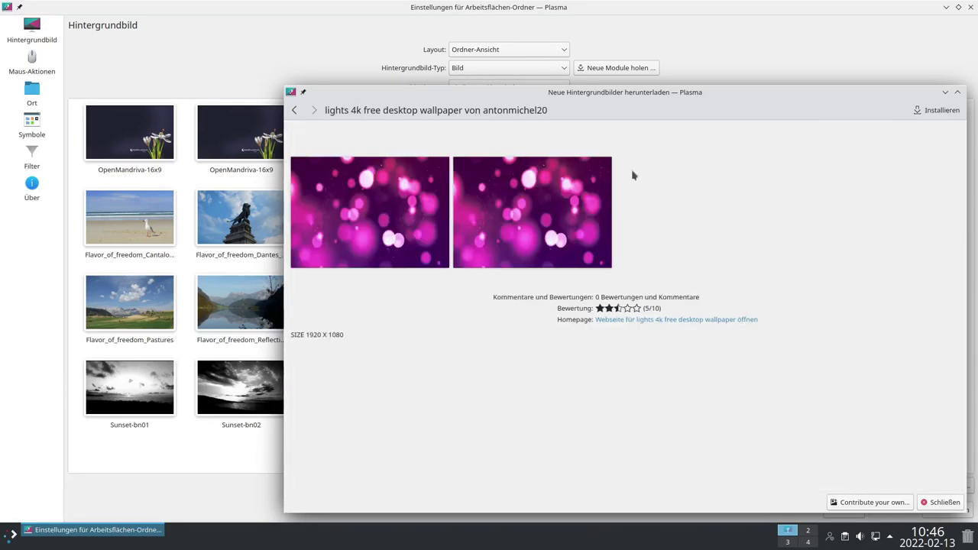
click(457, 228)
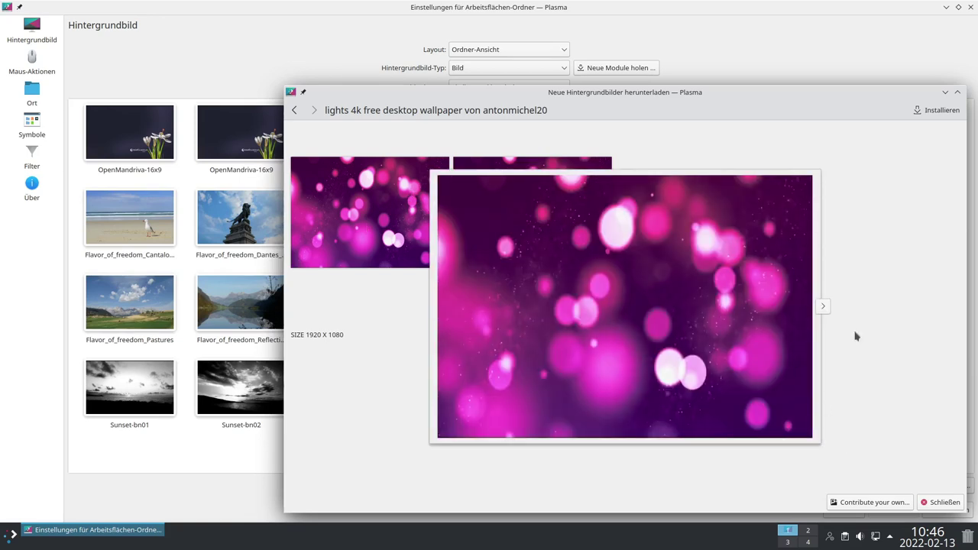
click(886, 327)
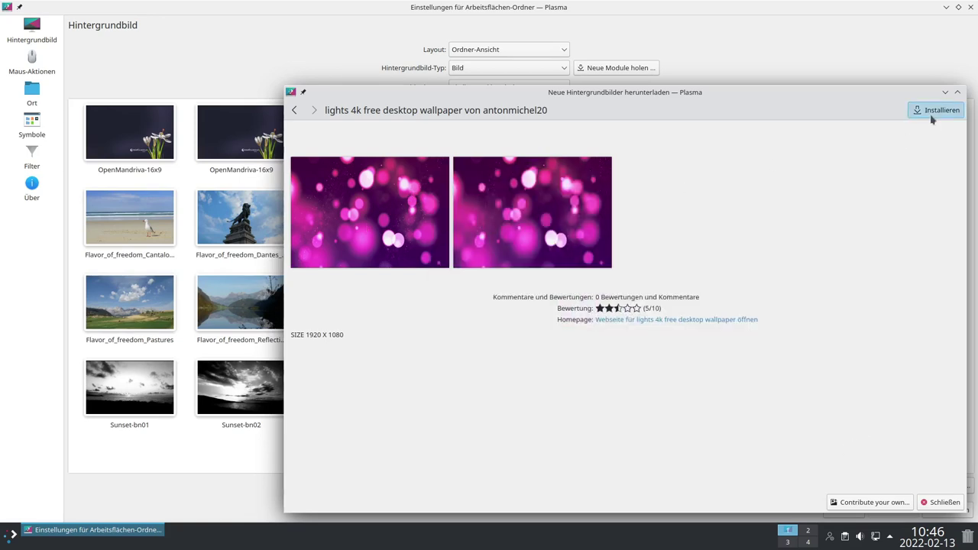
click(931, 112)
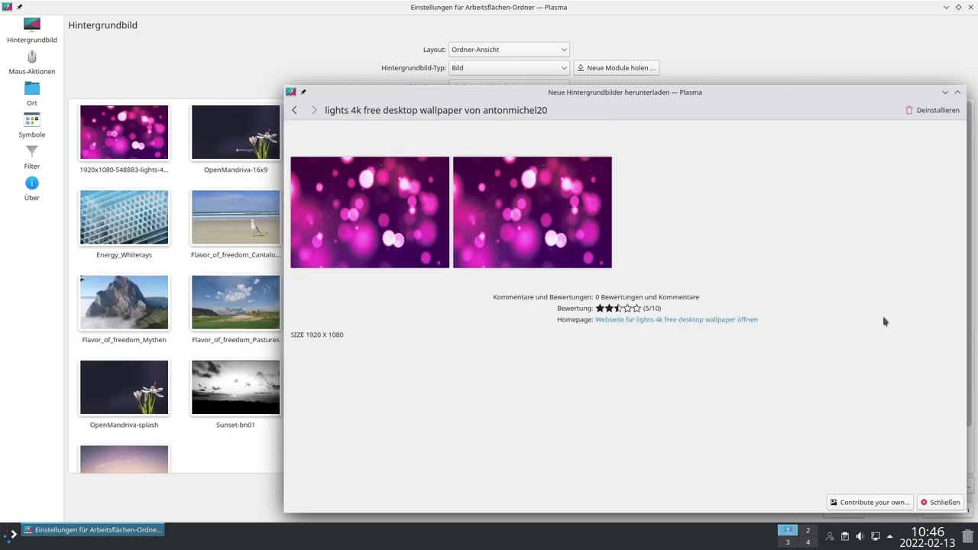
click(944, 504)
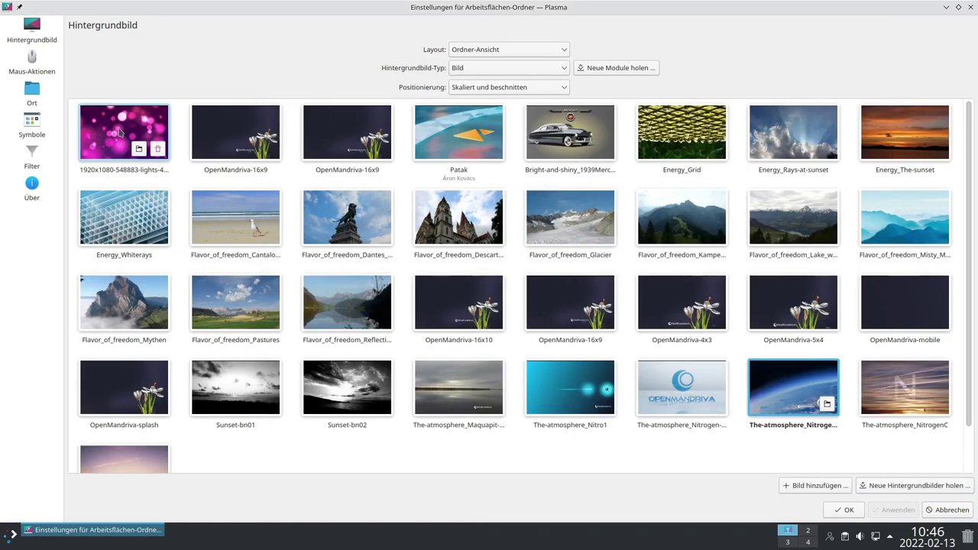
Apply the pink bokeh lights wallpaper and view it on the desktop
click(893, 509)
click(945, 7)
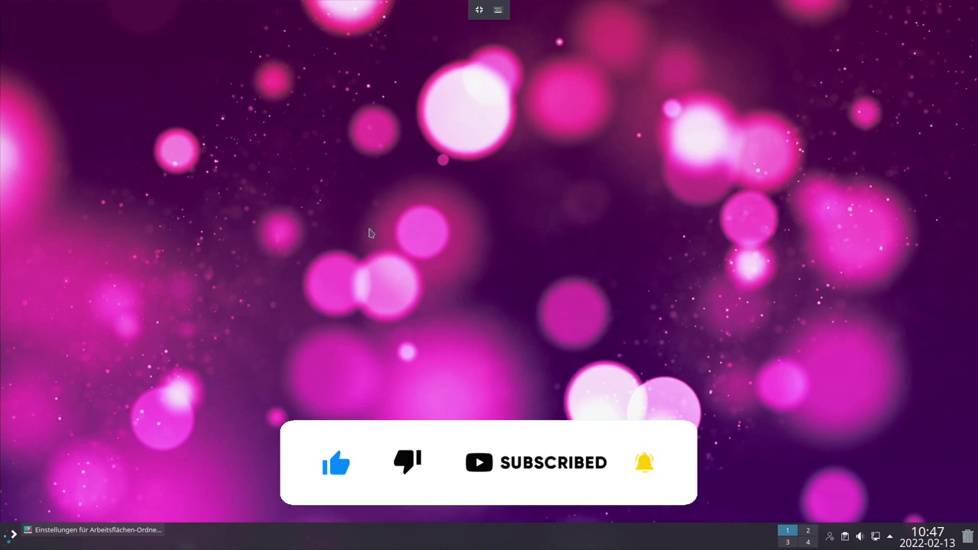
click(95, 531)
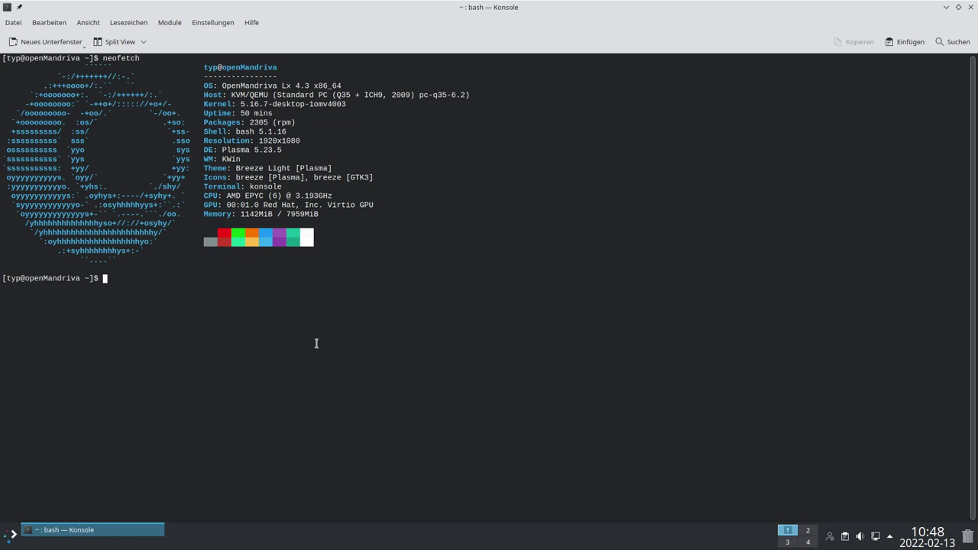
click(13, 534)
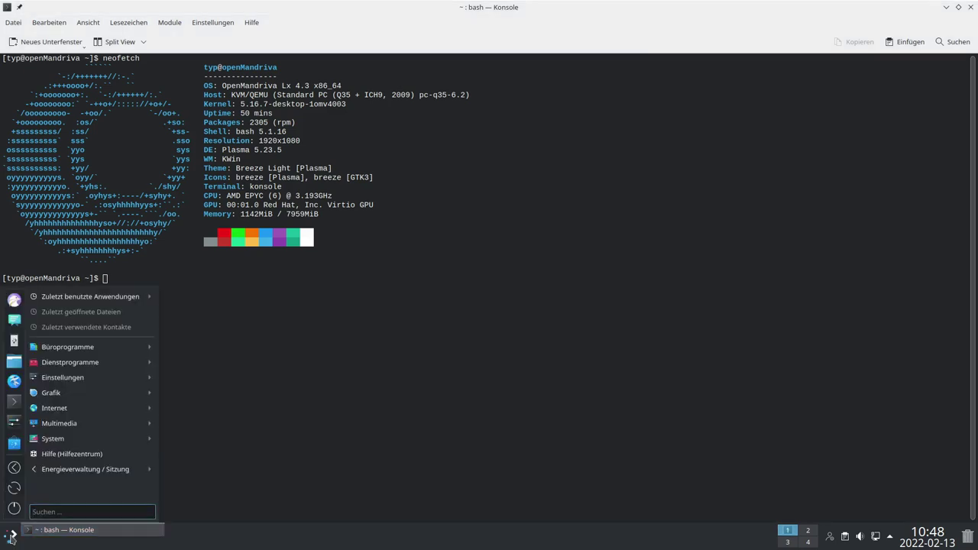
click(13, 534)
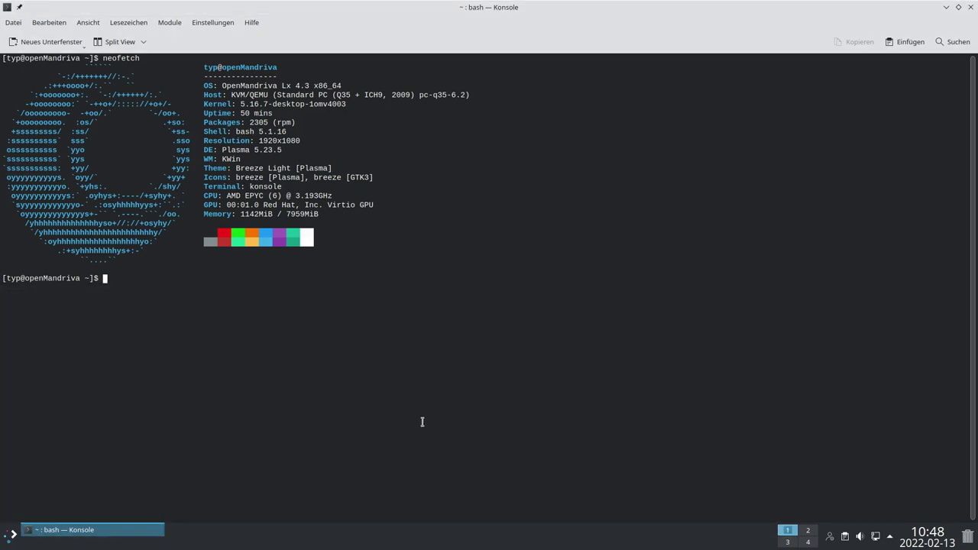